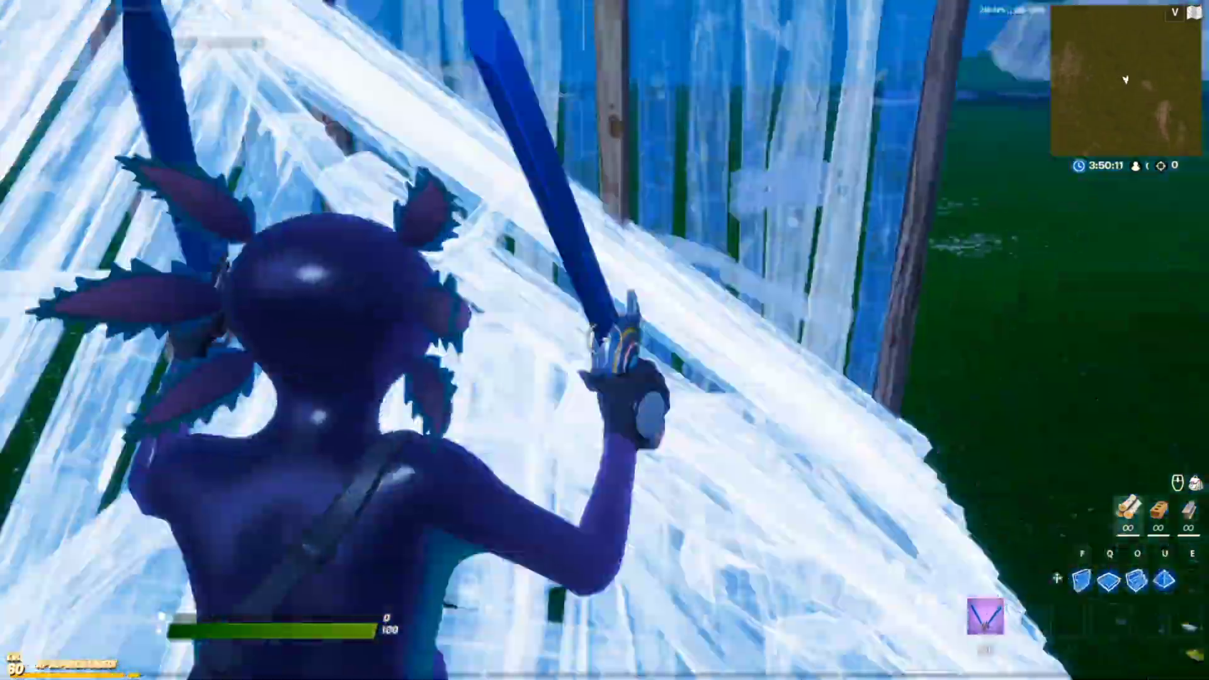
key("u")
left_click(605, 340)
key("q")
left_click(604, 341)
key("f")
left_click(605, 340)
key("p")
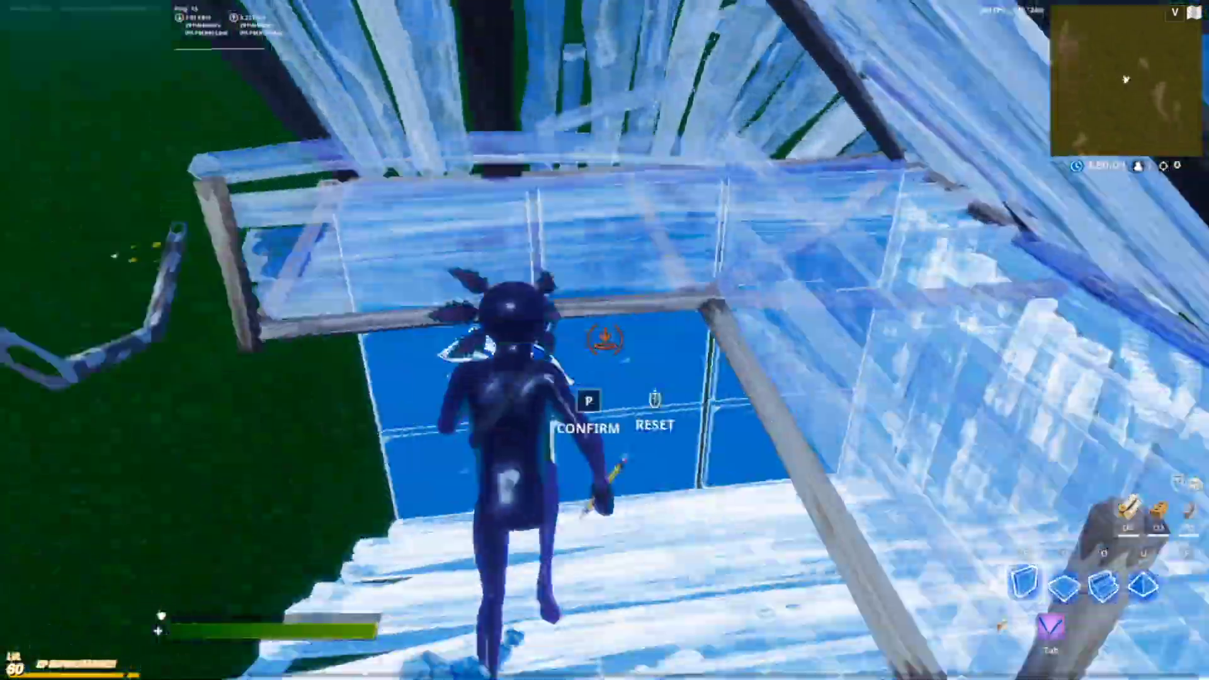
key("p")
key("f")
key("Tab")
key("q")
left_click(604, 340)
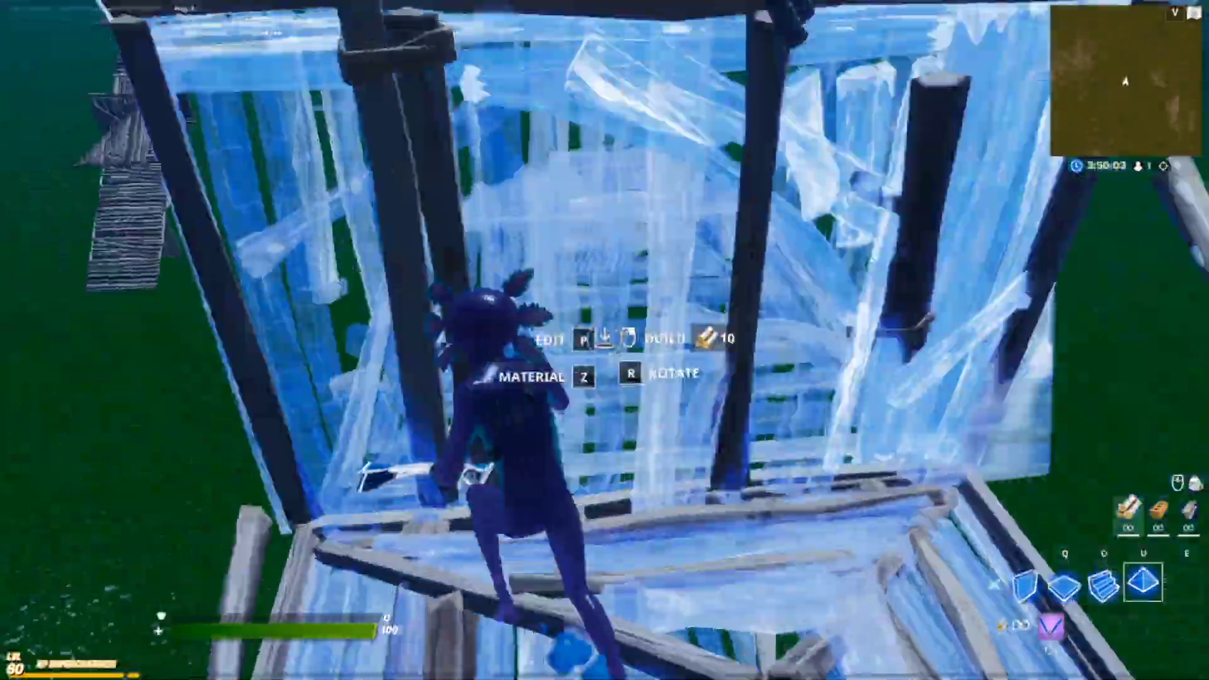
key("p")
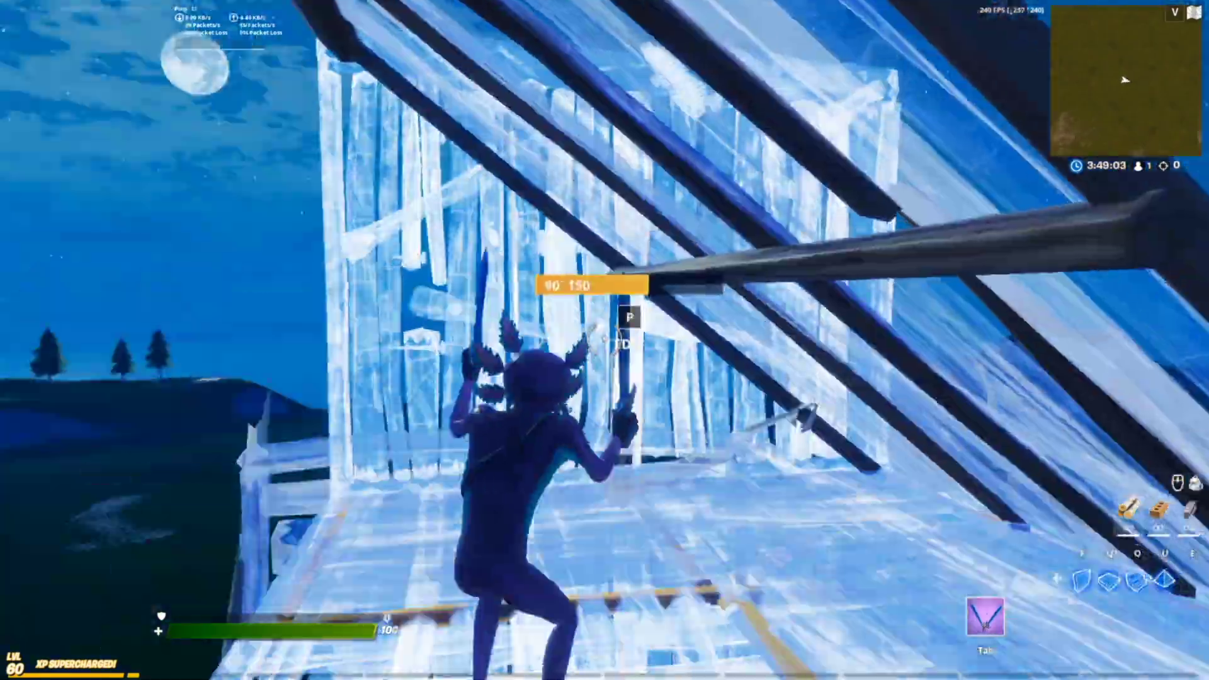
key("p")
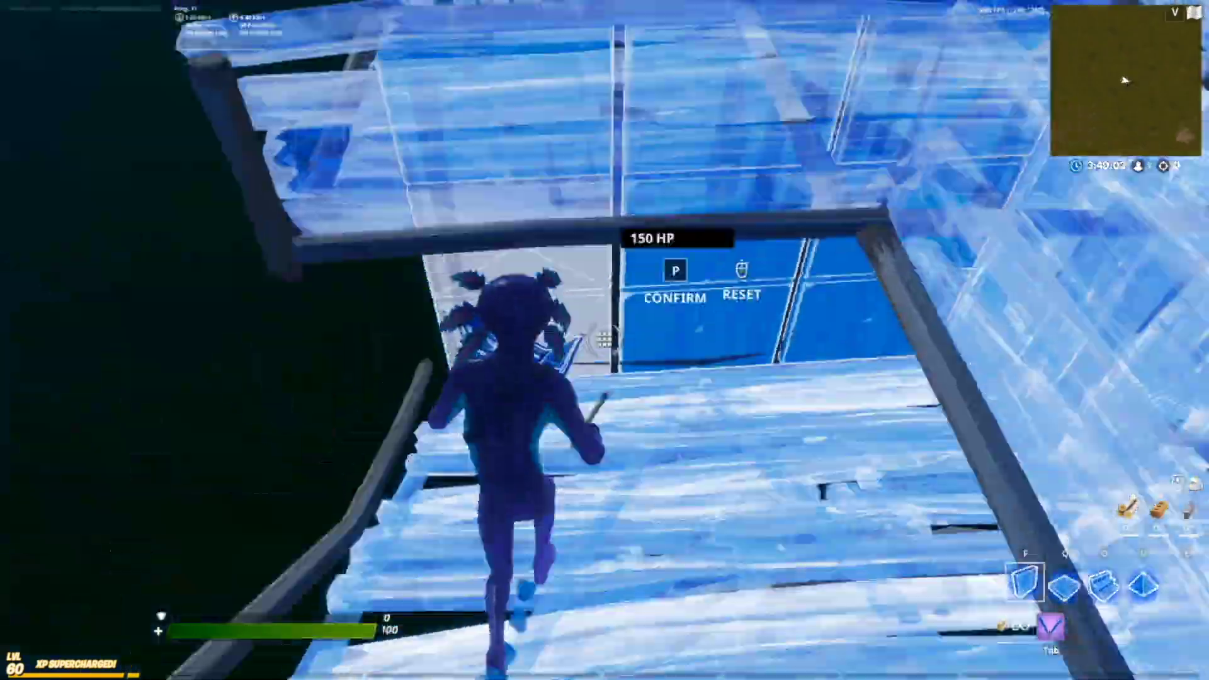
key("q")
key("o")
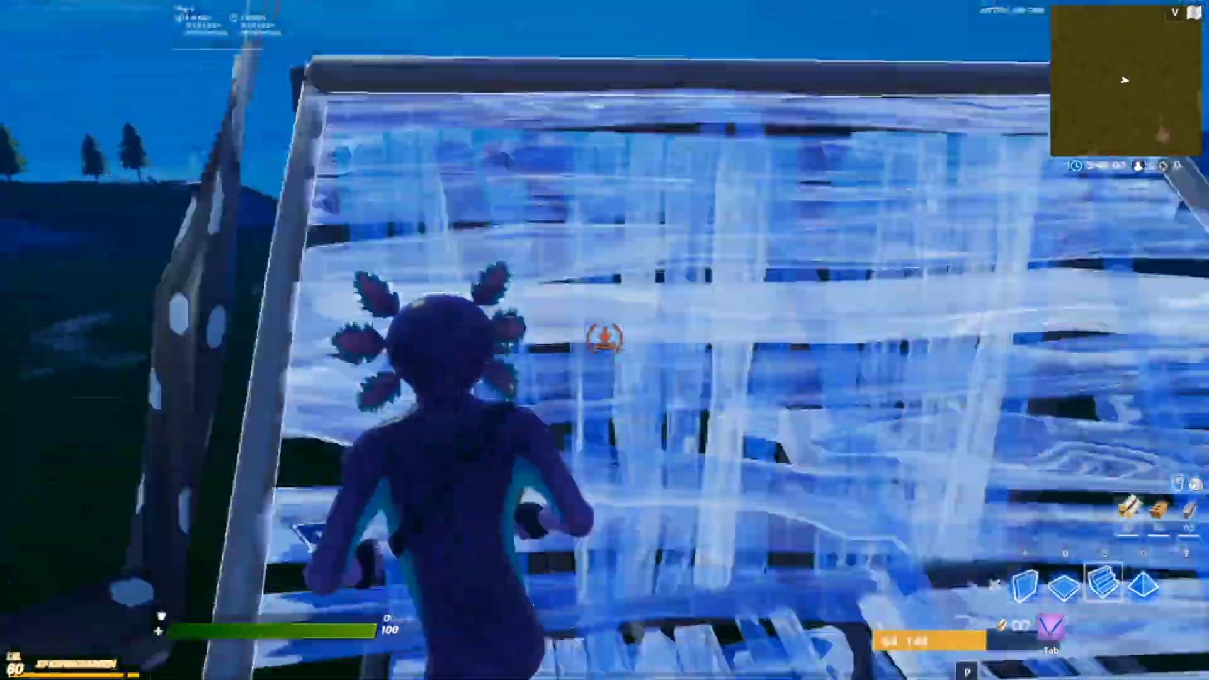
key("0")
key("f")
key("o")
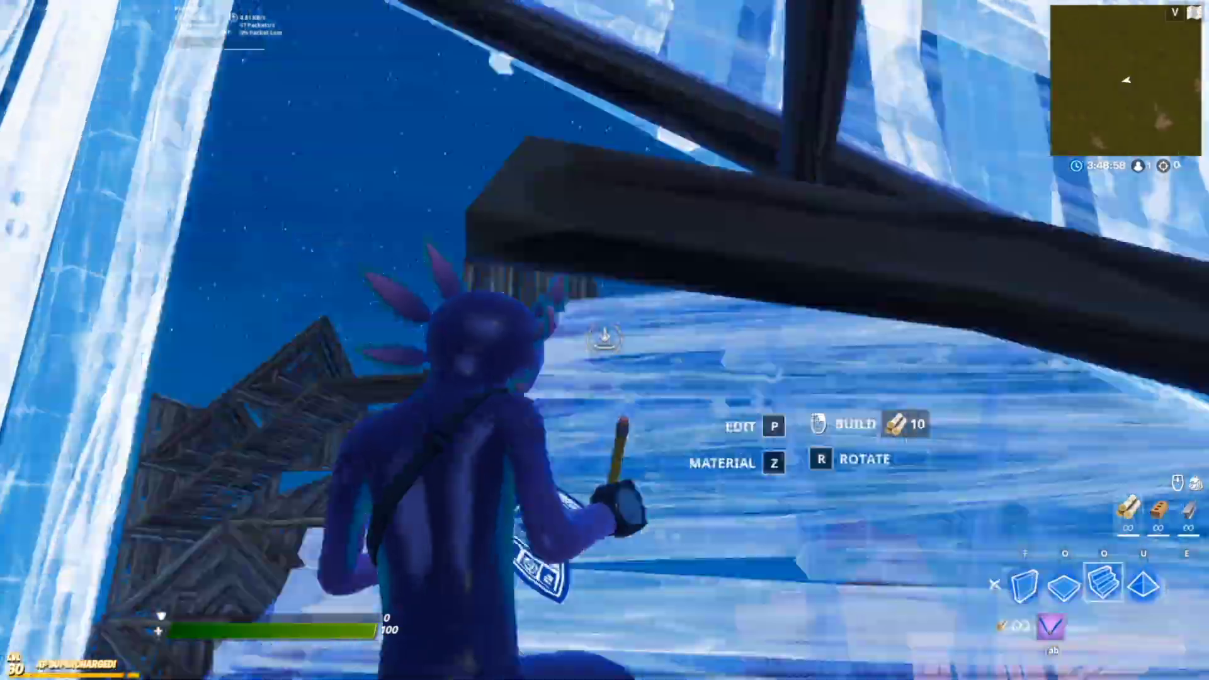
key("u")
key("p")
key("f")
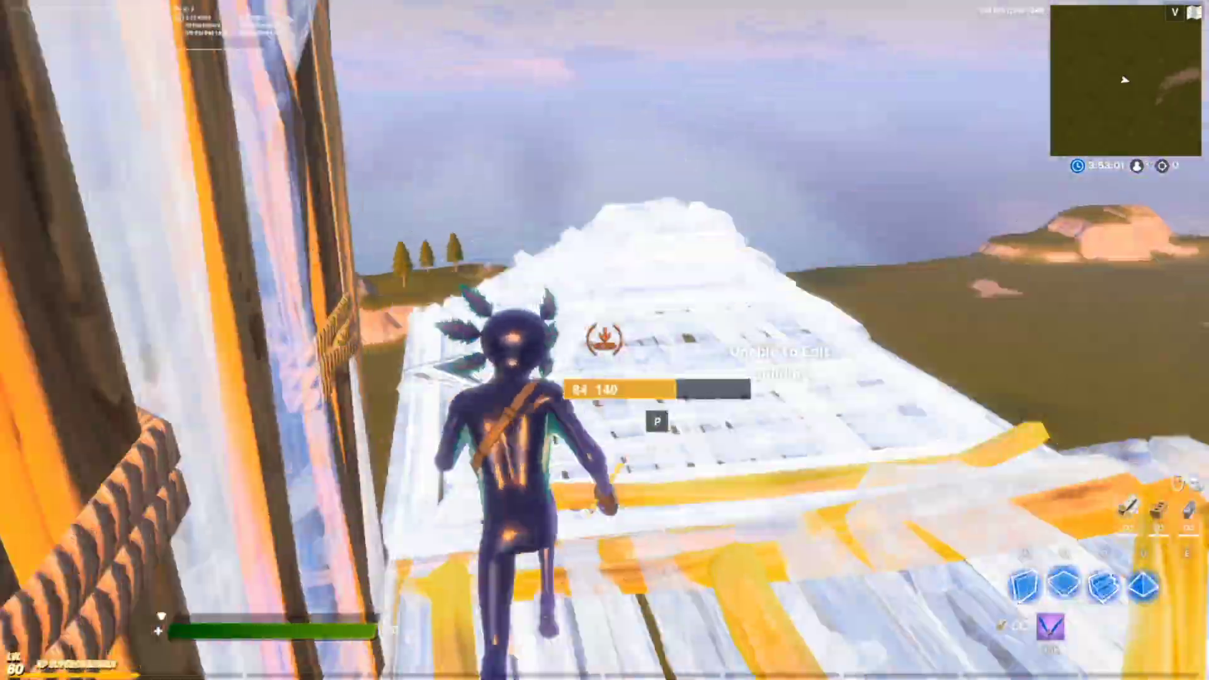
key("p")
key("p")
key("p")
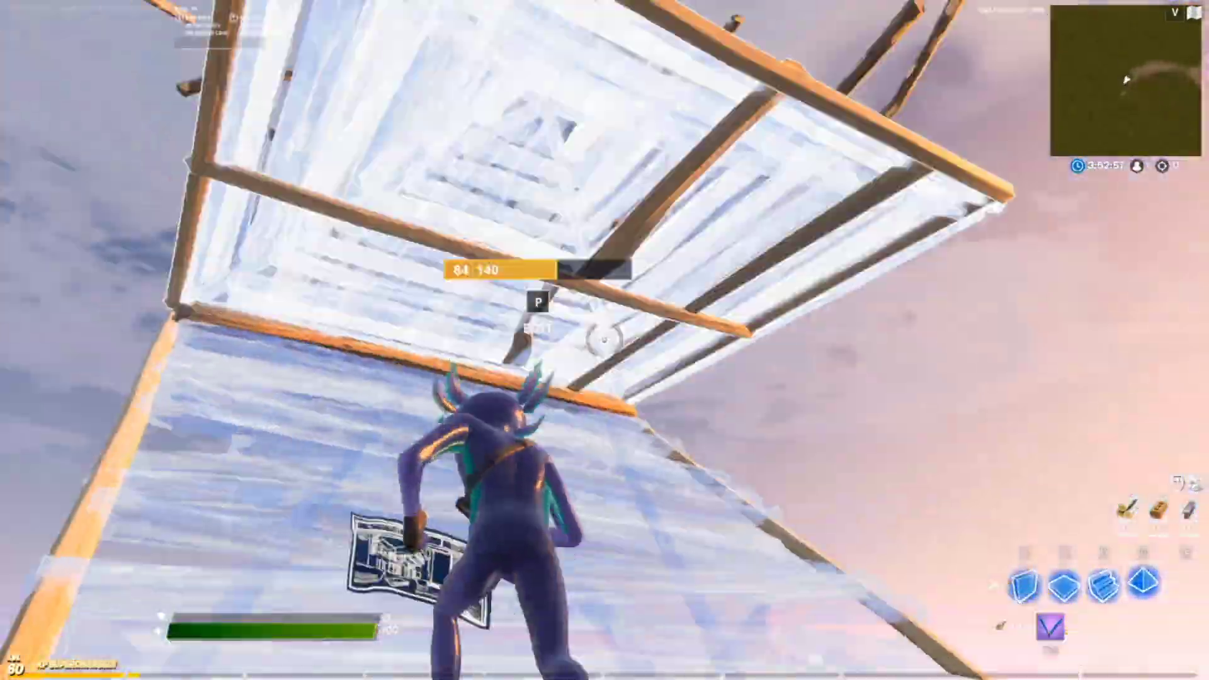
key("p")
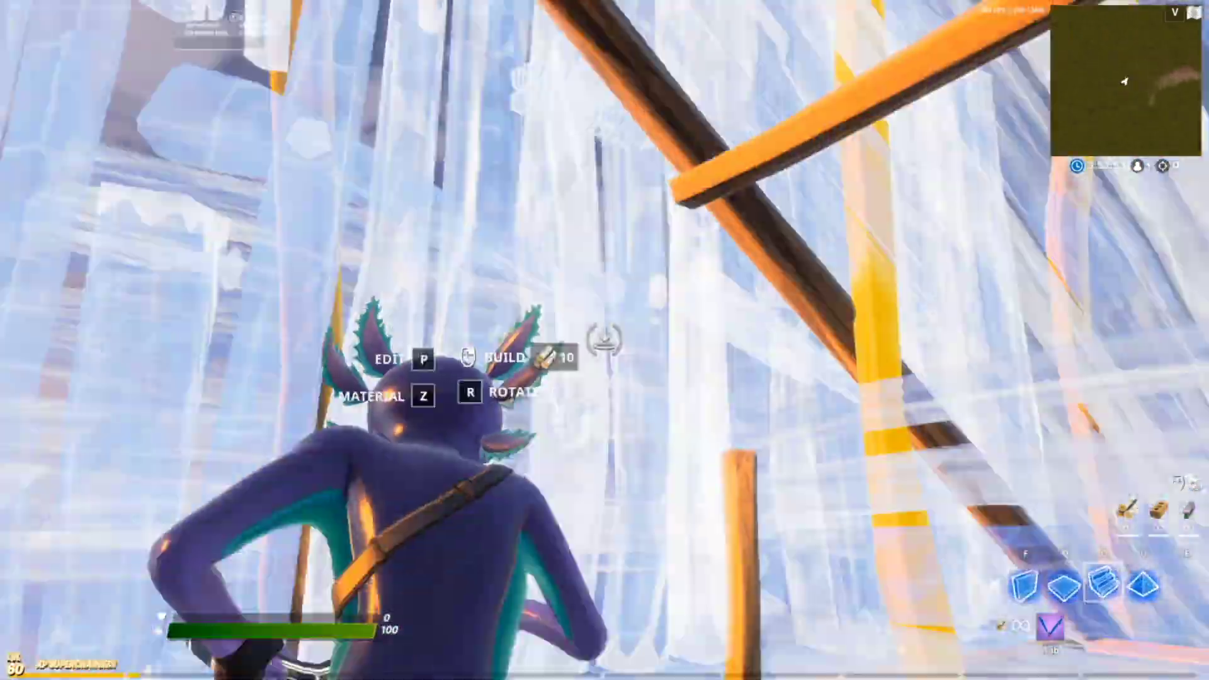
key("p")
key("p")
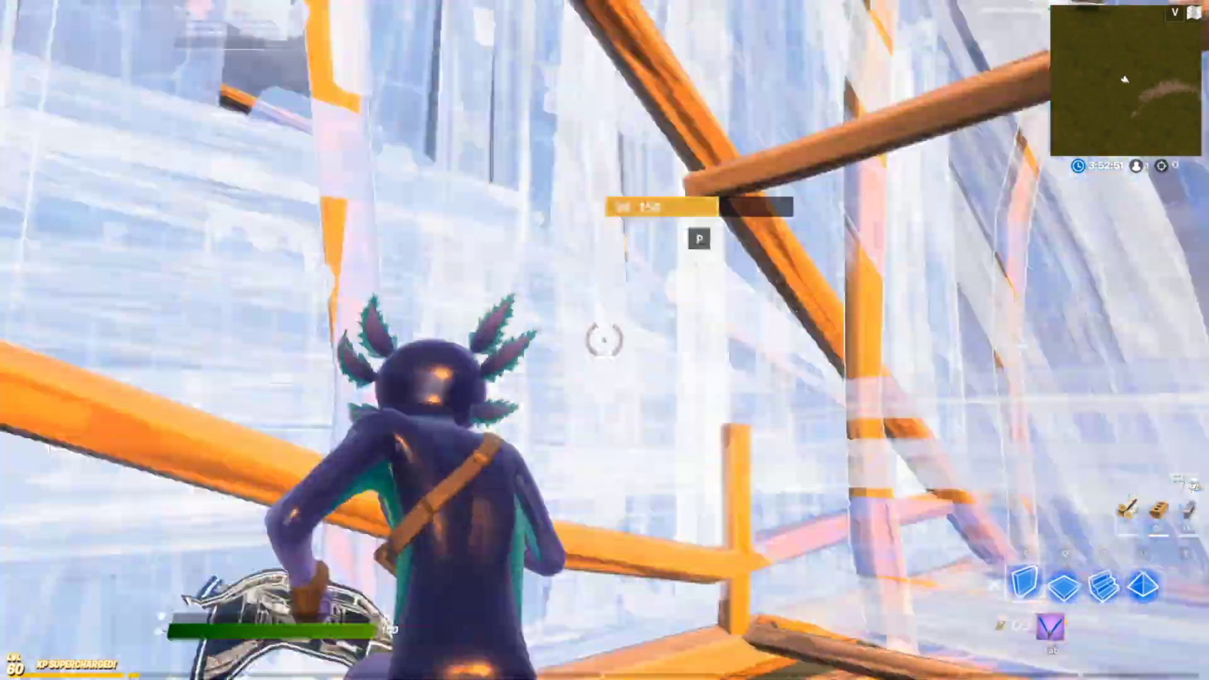
key("Tab")
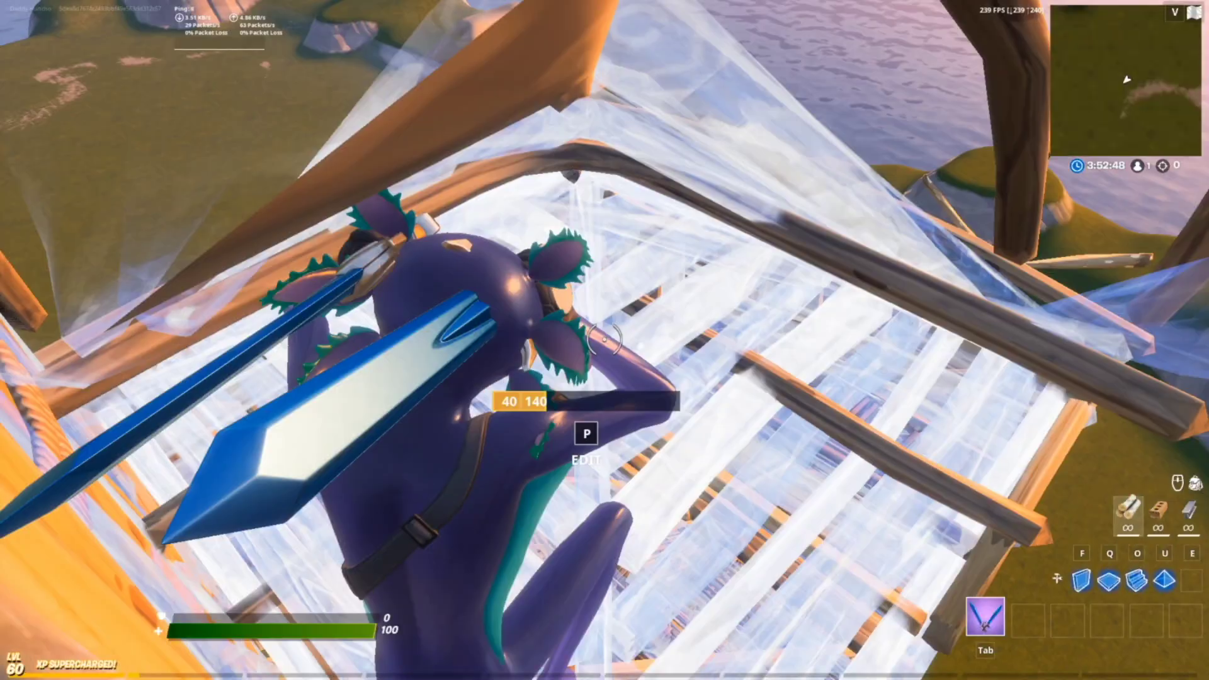
key("p")
key("p")
key("o")
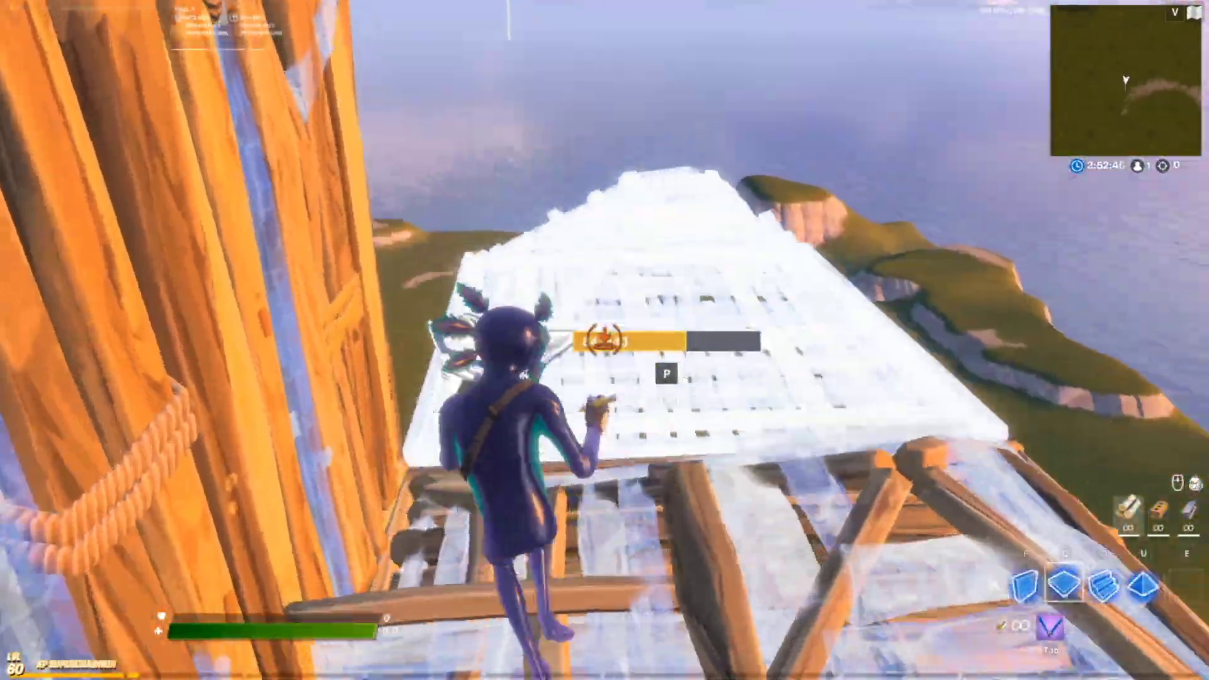
key("p")
key("p")
key("f")
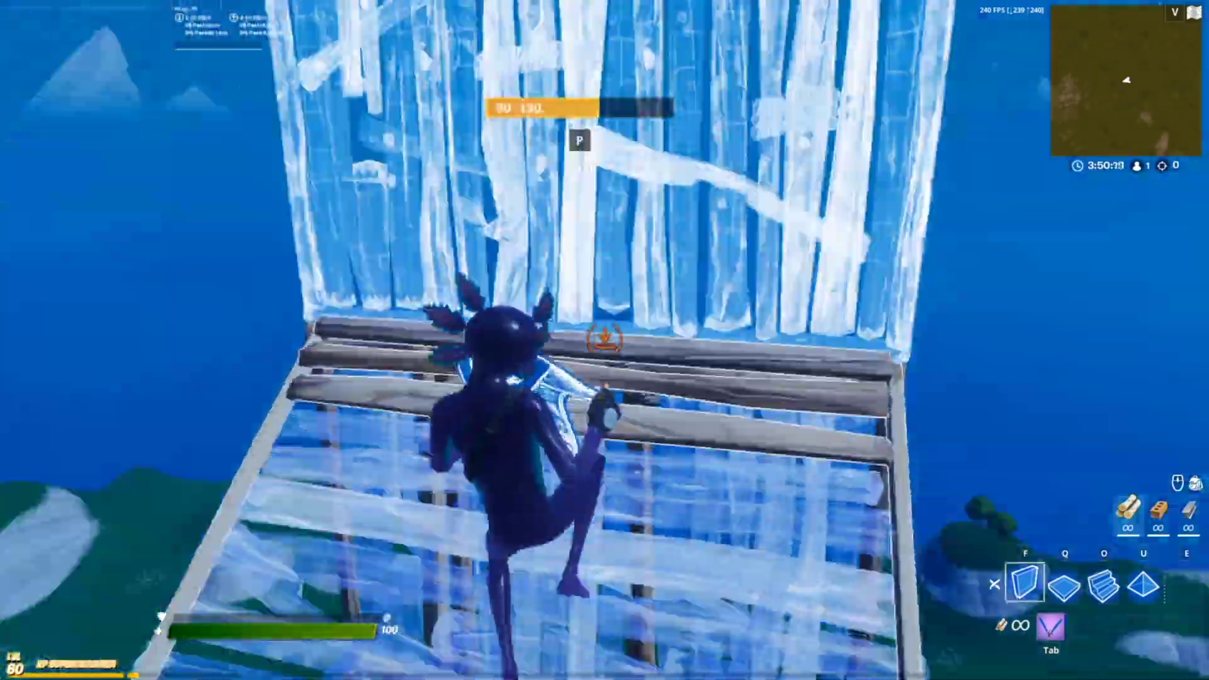
key("Tab")
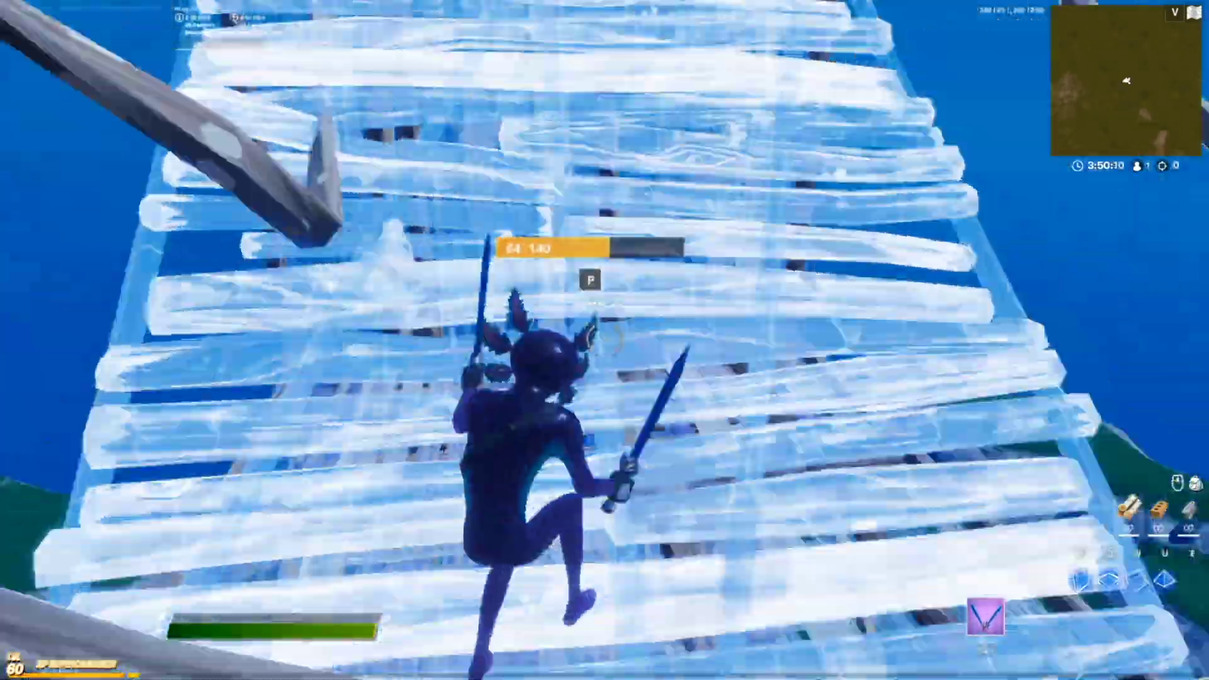
key("p")
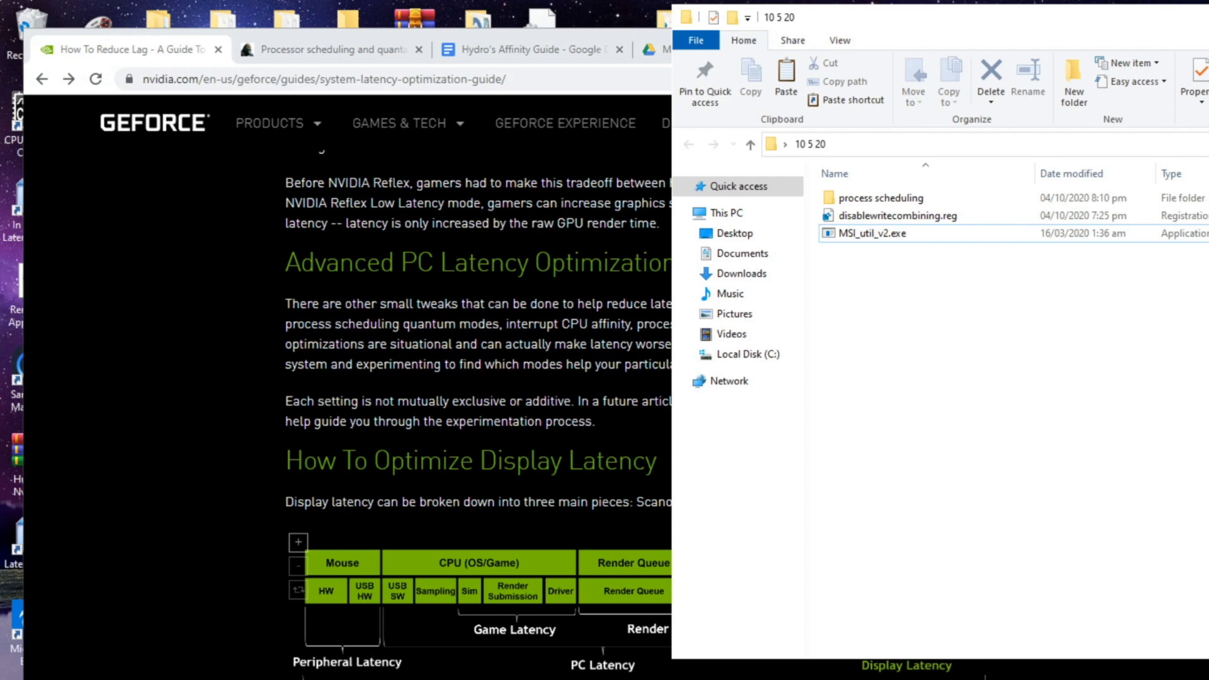
Launch MSI_util_v2.exe from the 10 5 20 folder
right_click(909, 243)
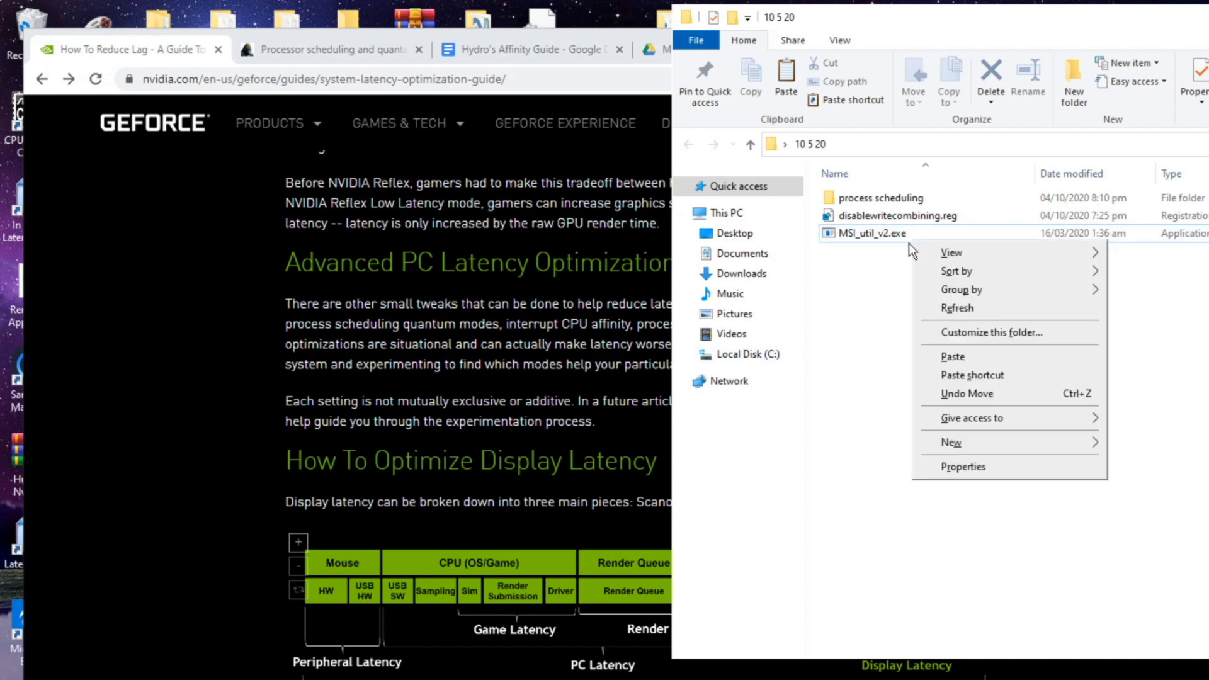
left_click(897, 237)
double_click(899, 237)
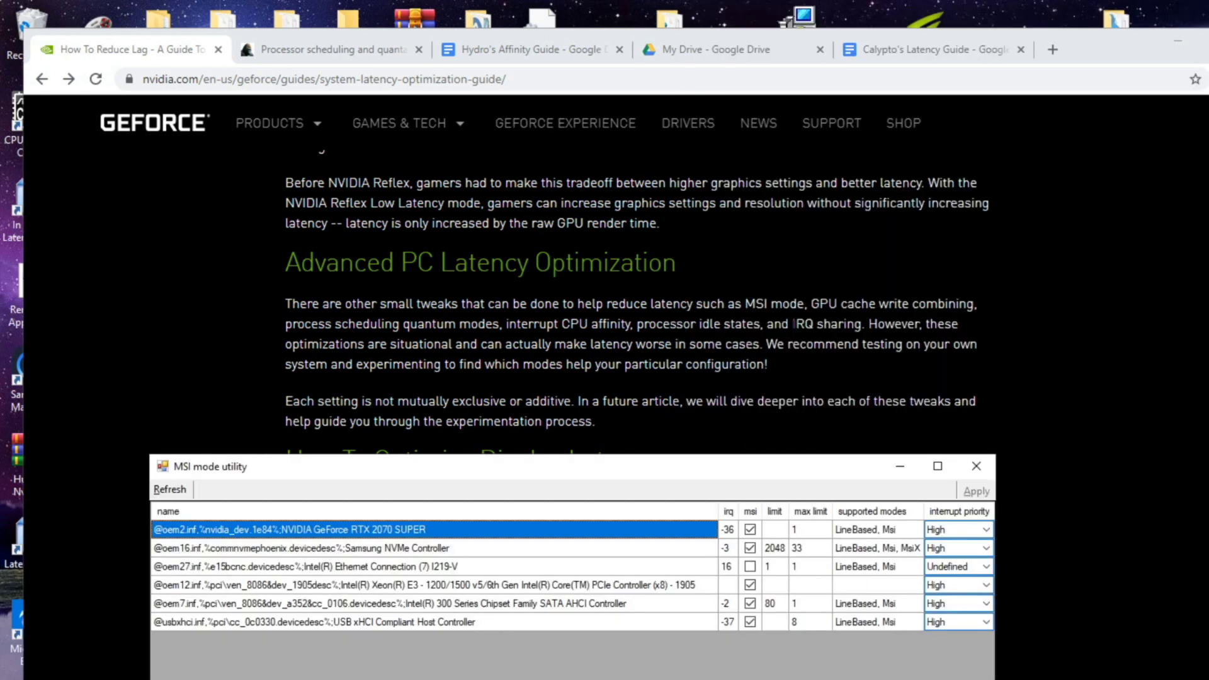
Highlight "IRQ sharing" in the NVIDIA latency guide, review the device IRQs in the MSI mode utility, and close the utility
left_click_drag(793, 324, 861, 324)
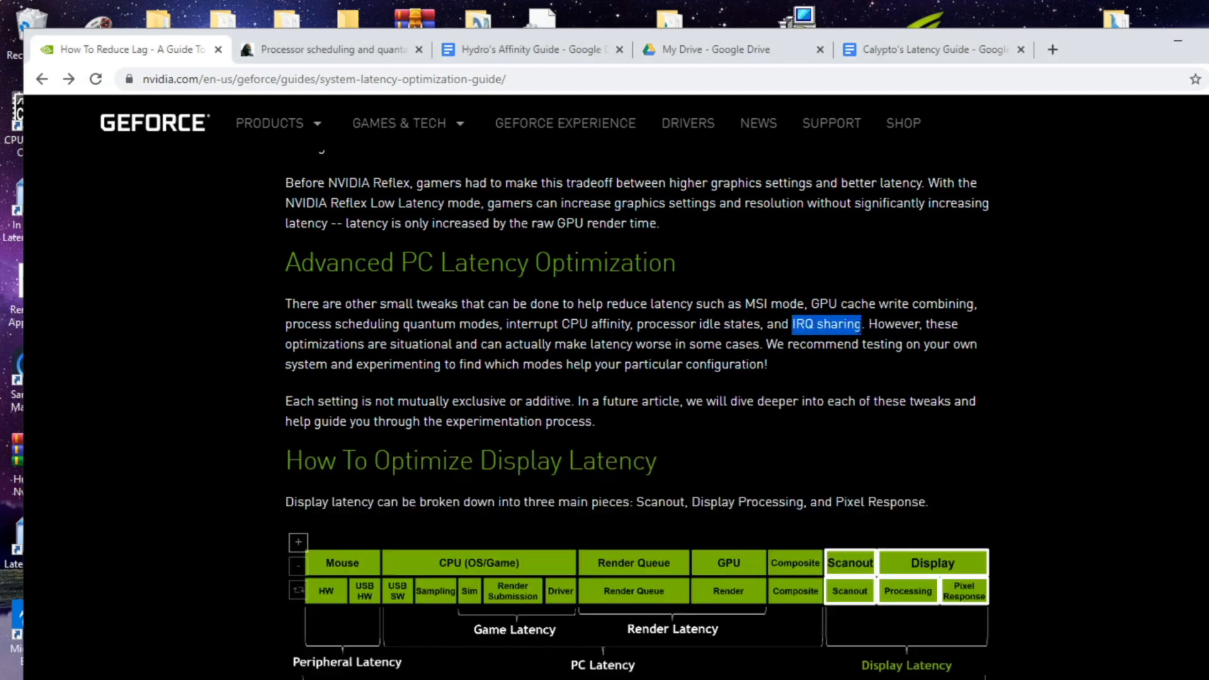
key("alt+Tab")
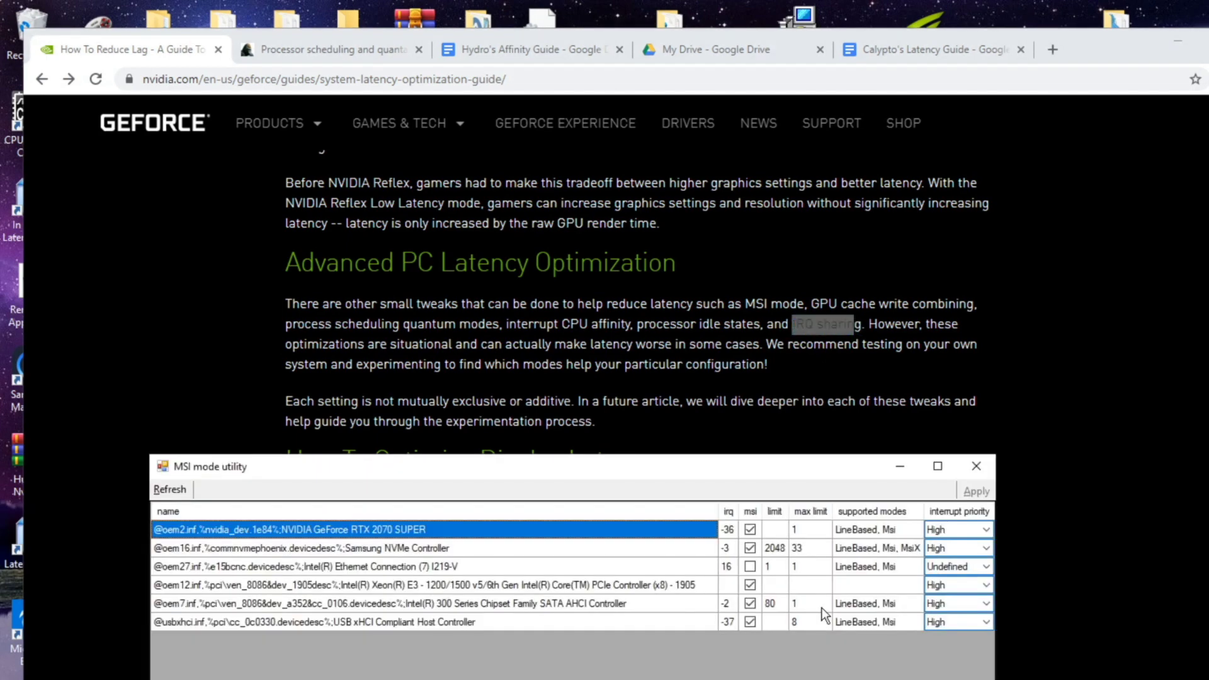
left_click_drag(654, 463, 930, 381)
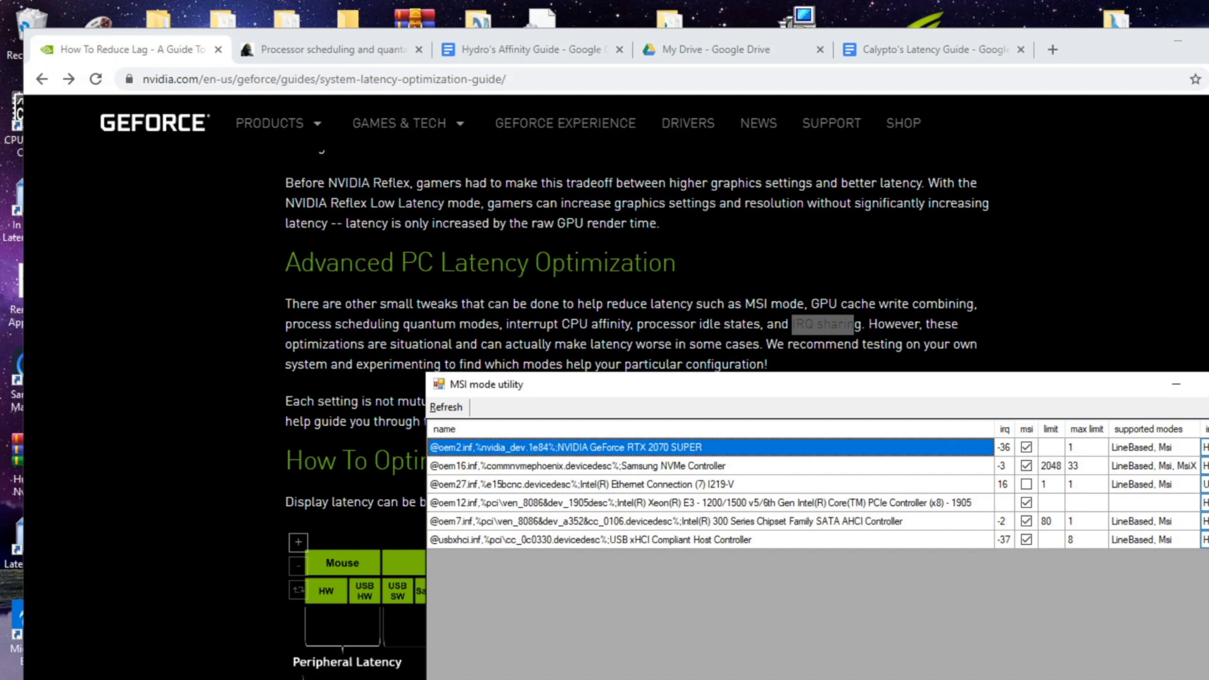
key("alt+F4")
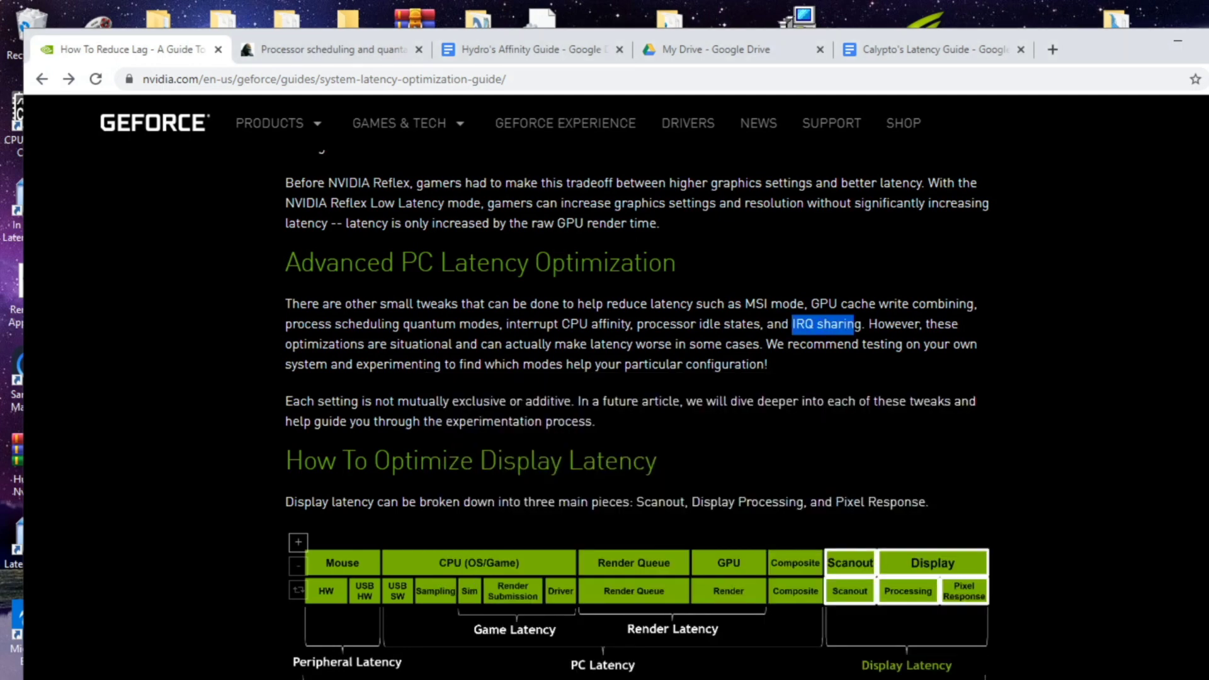
Open System Information and display the IRQs listed under Hardware Resources
key("super+x")
key("r")
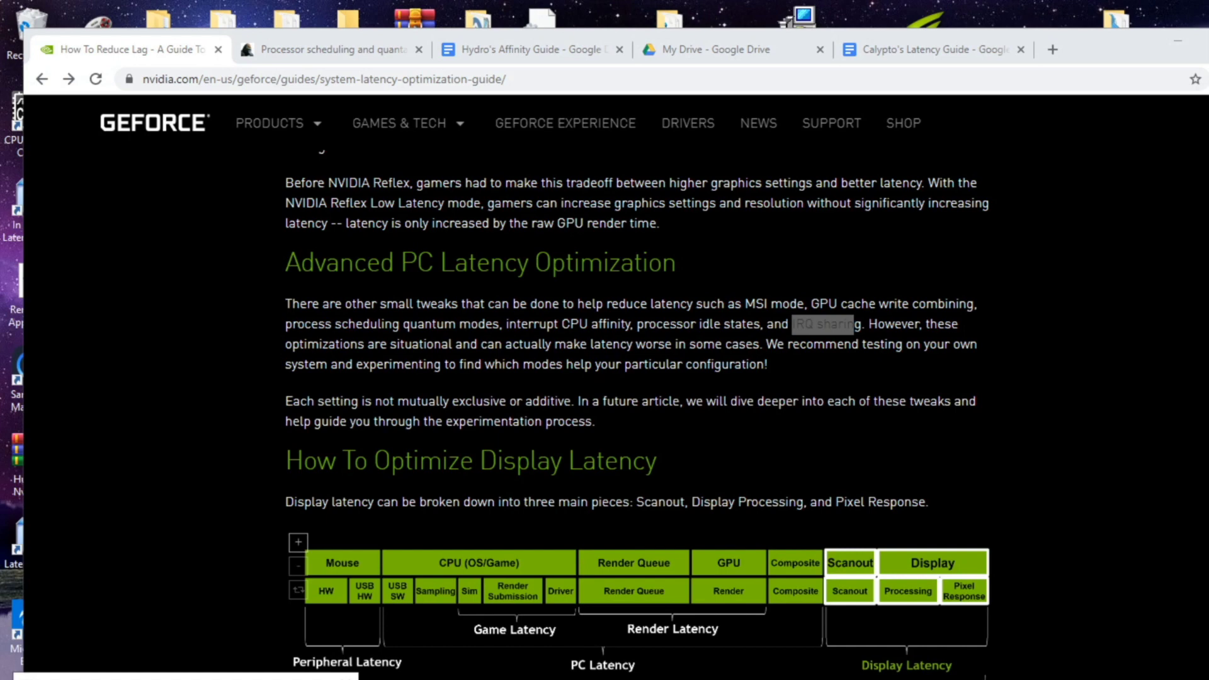
key("super+x")
key("m")
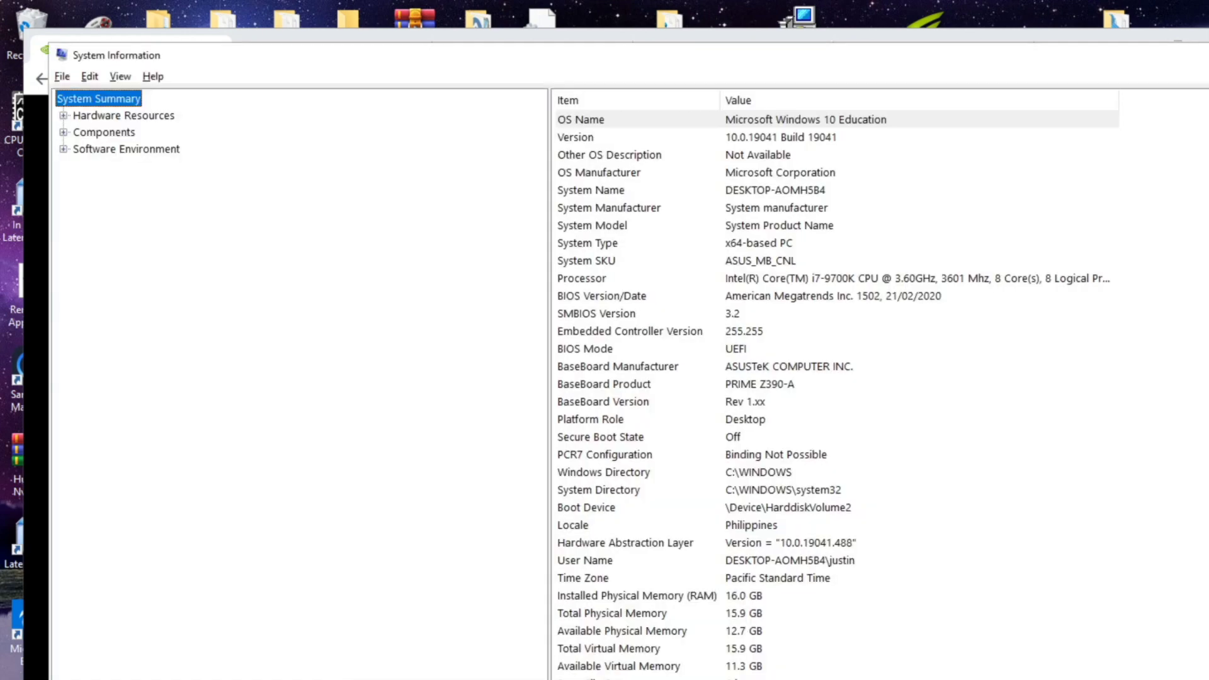
left_click(63, 116)
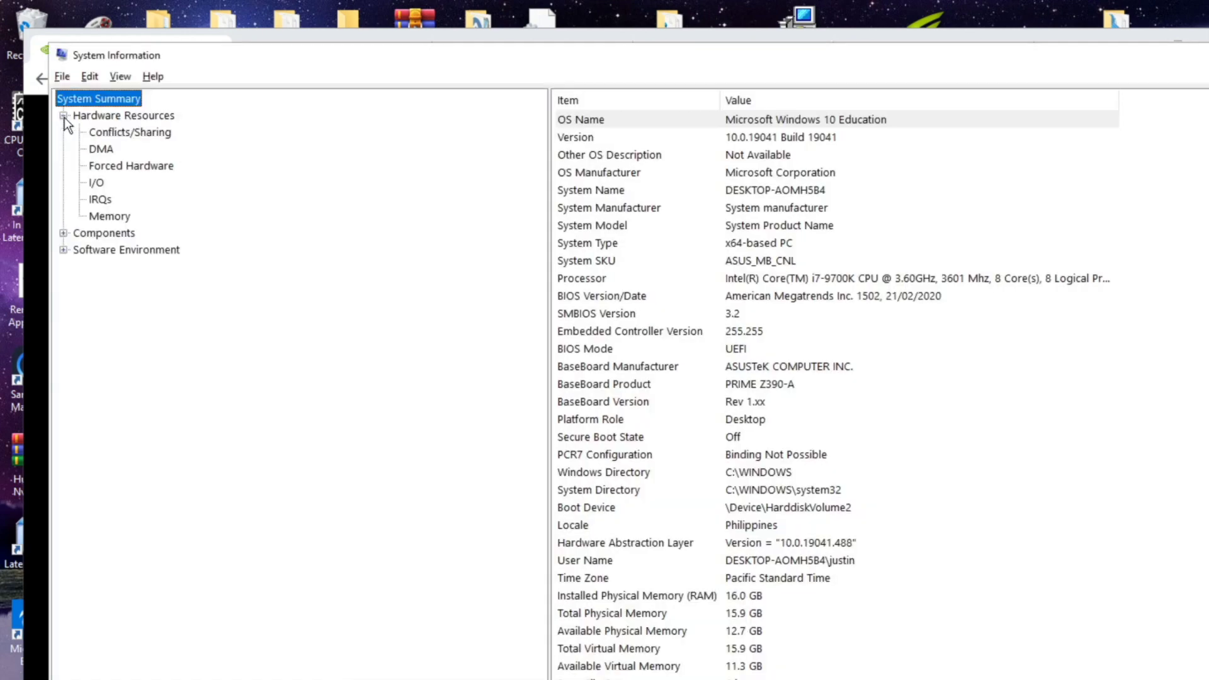
left_click(100, 200)
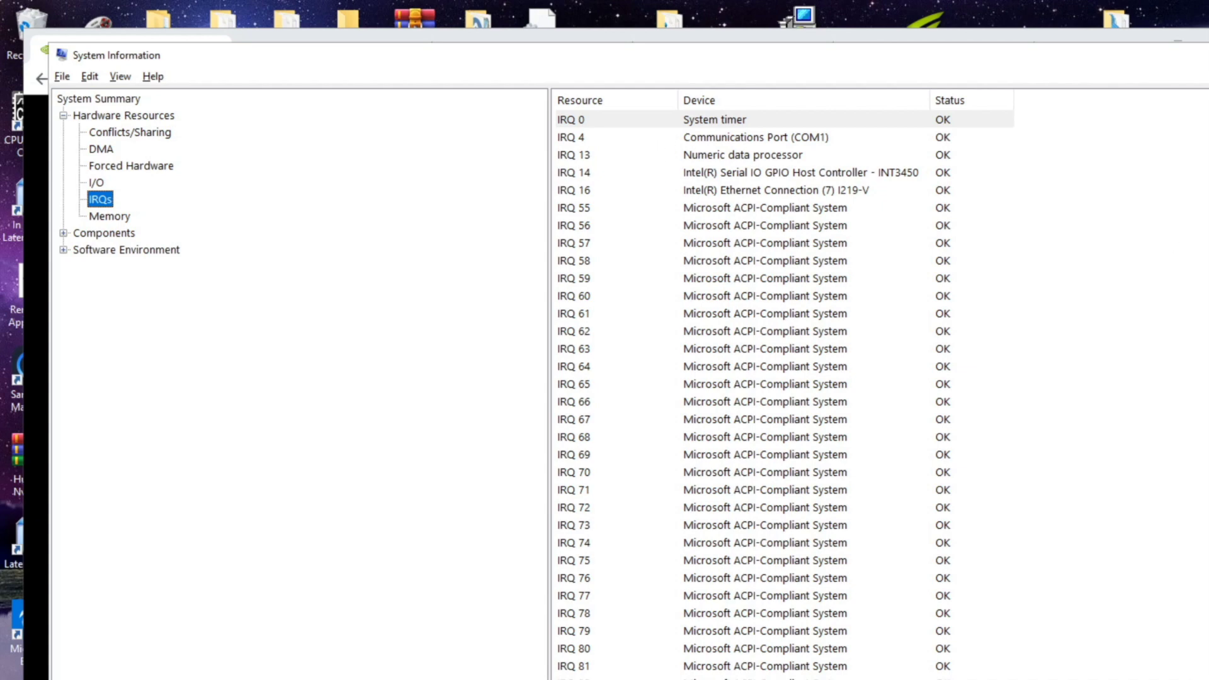
Examine the full IRQ list for devices that share the same IRQ number, including the entries after IRQ 511
scroll(781, 390, "down", 20)
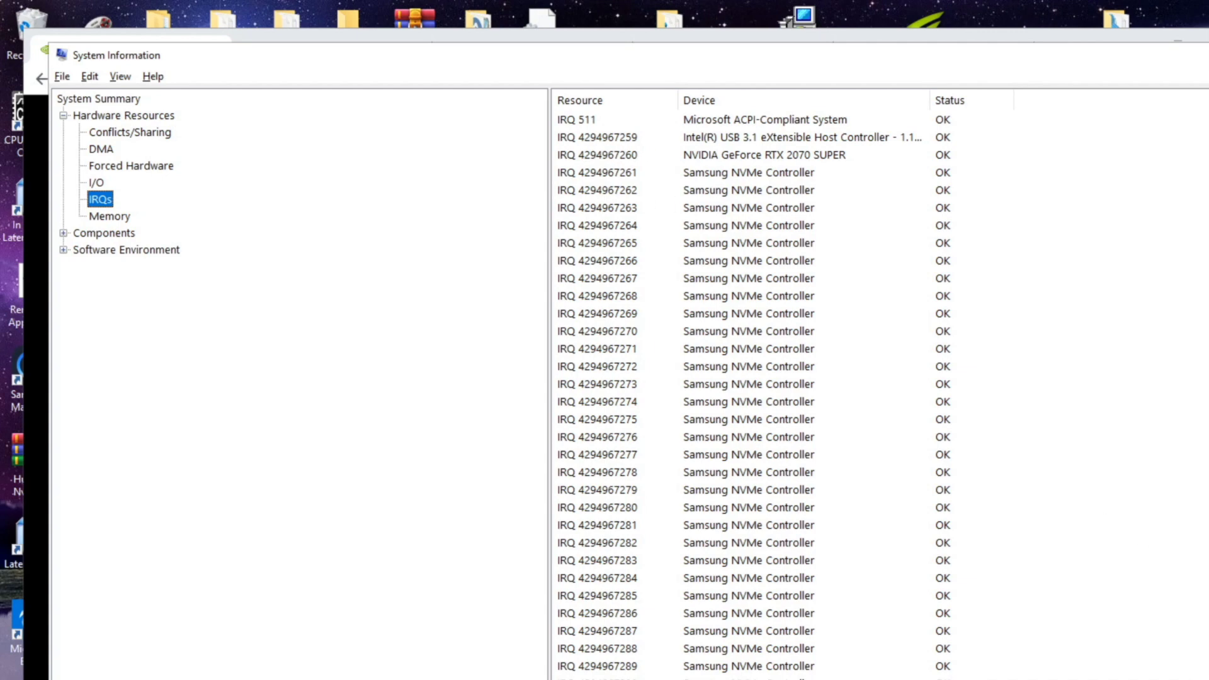
scroll(781, 390, "up", 20)
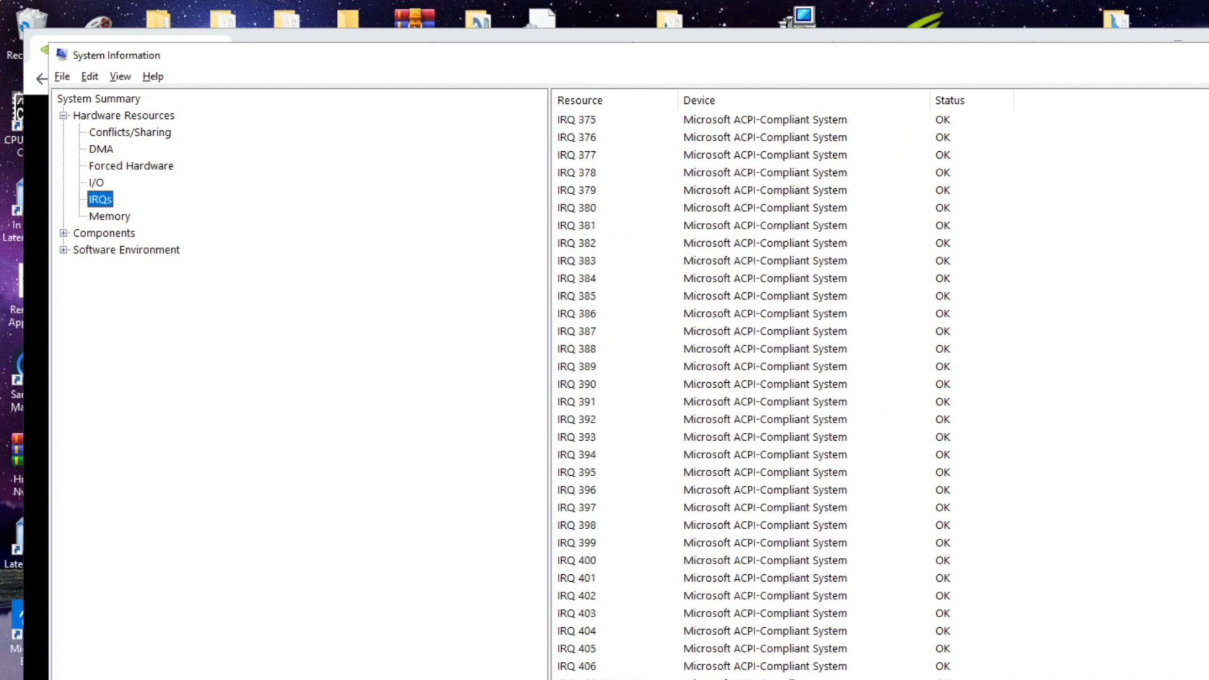
scroll(781, 390, "up", 4)
scroll(781, 390, "down", 7)
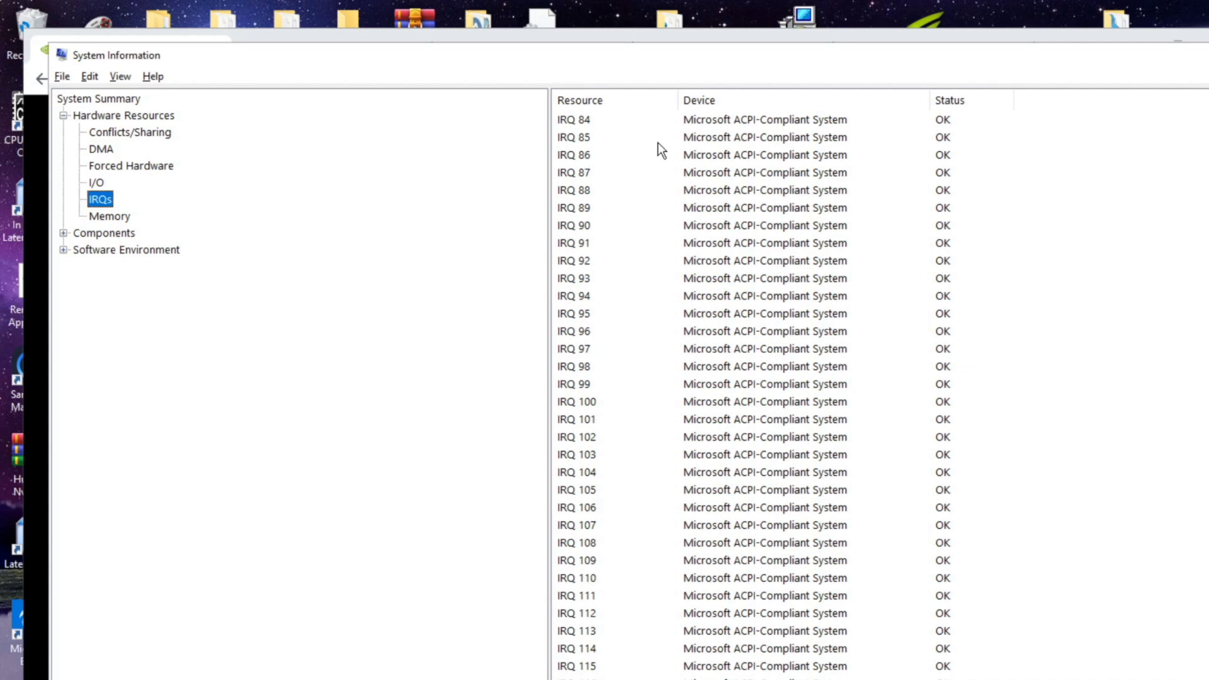
scroll(771, 472, "down", 4)
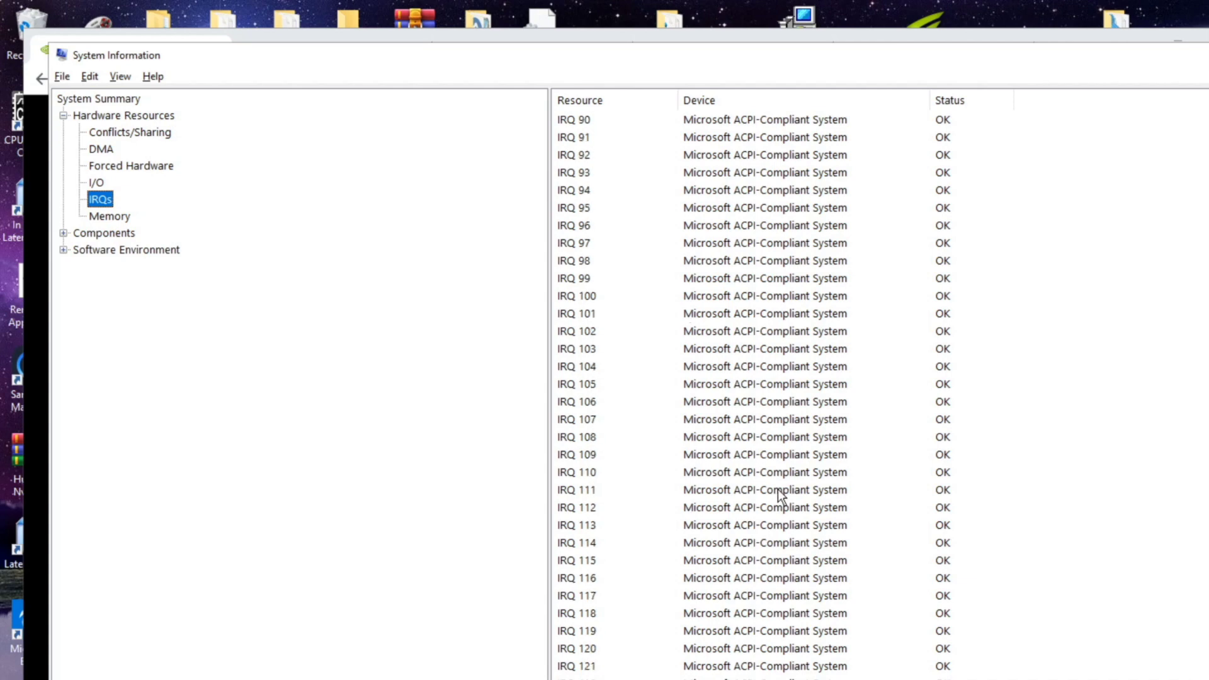
left_click_drag(1208, 221, 1208, 677)
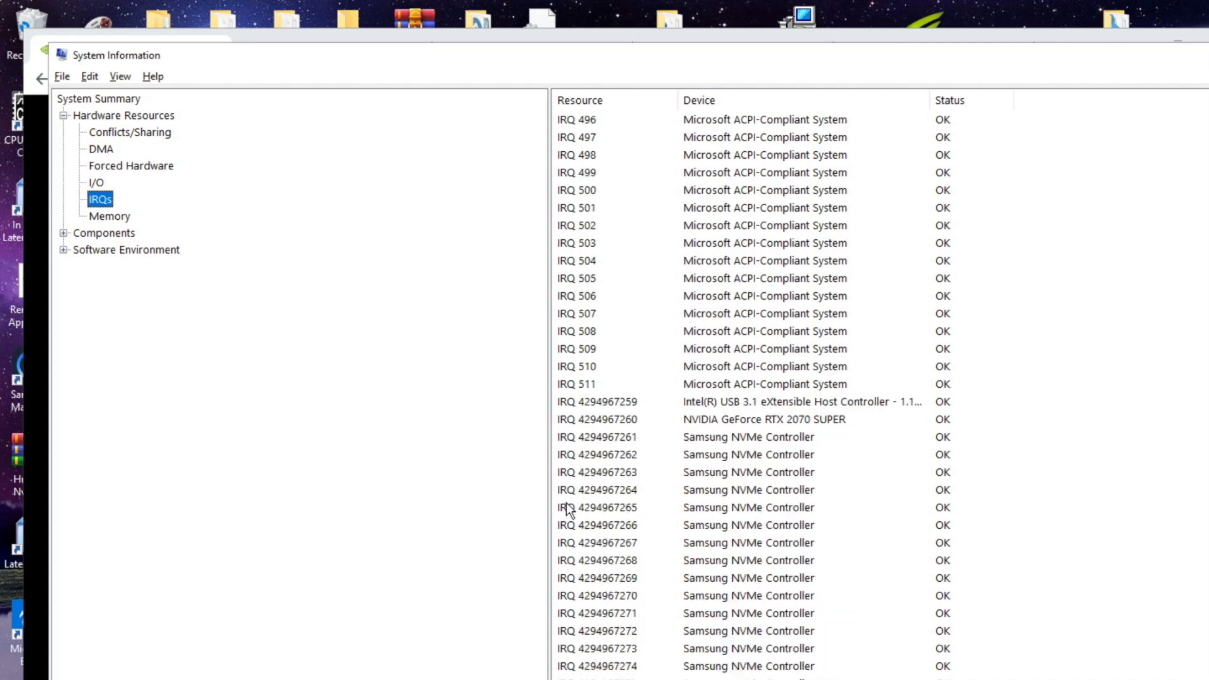
Open Device Manager and arrange its tree to show devices by connection
key("super+x")
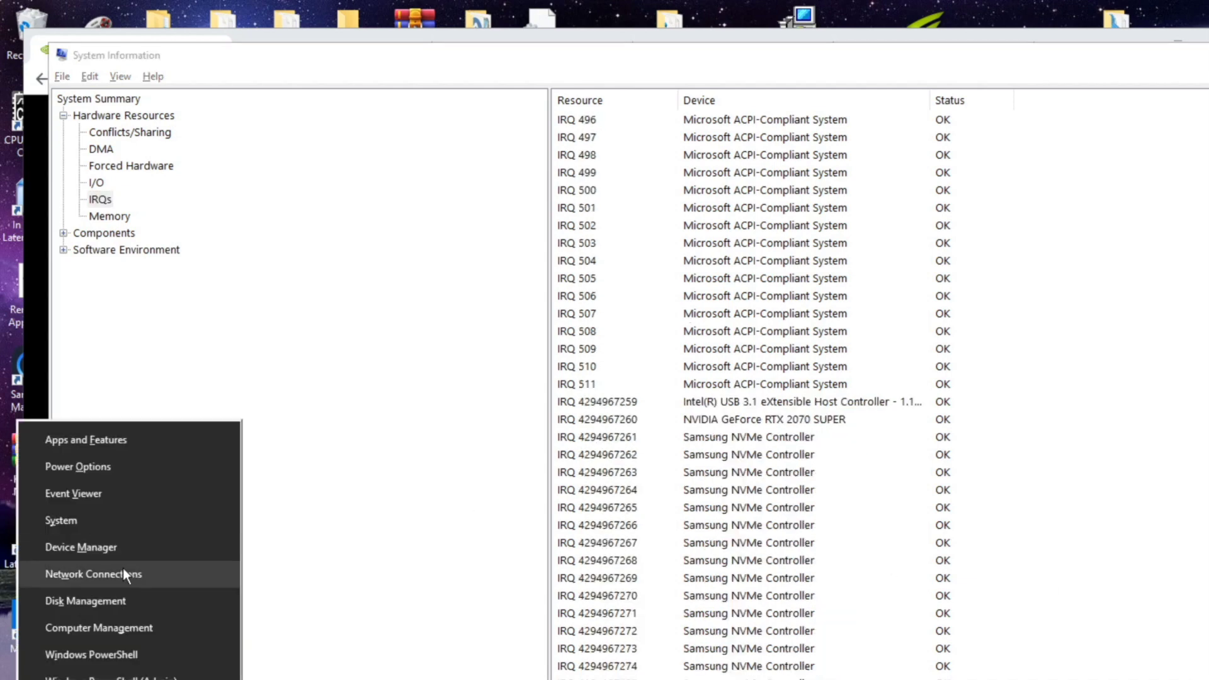
left_click(127, 547)
left_click(191, 71)
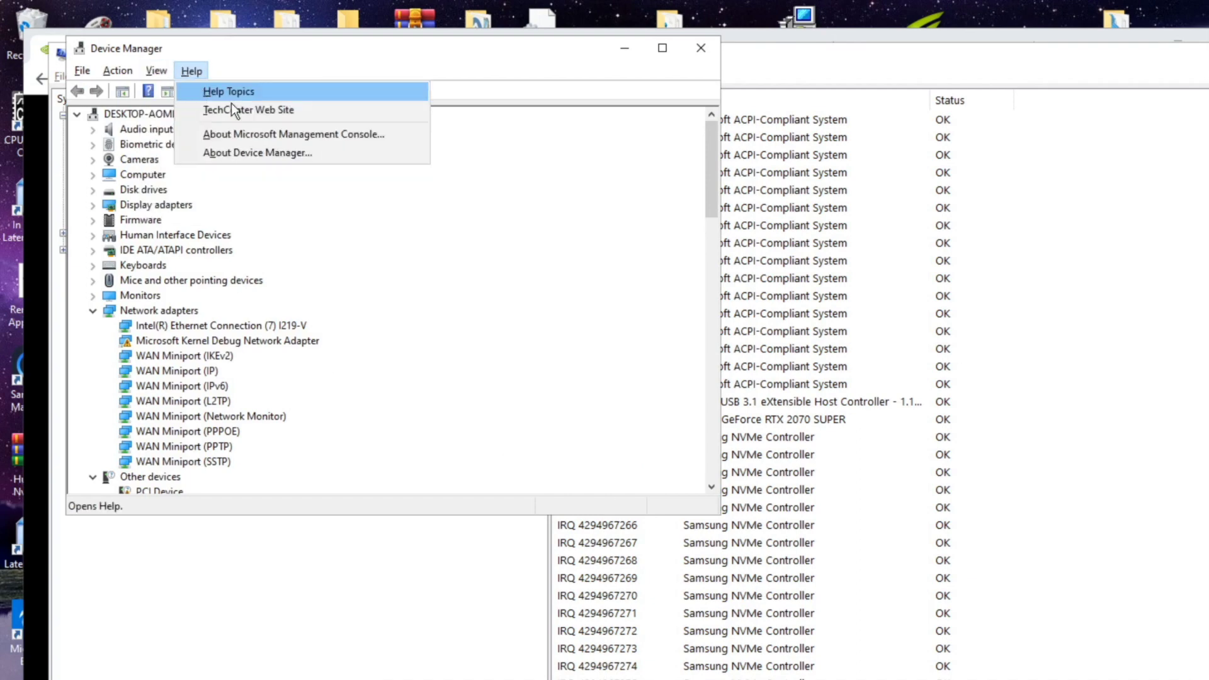
mouse_move(157, 69)
left_click(210, 113)
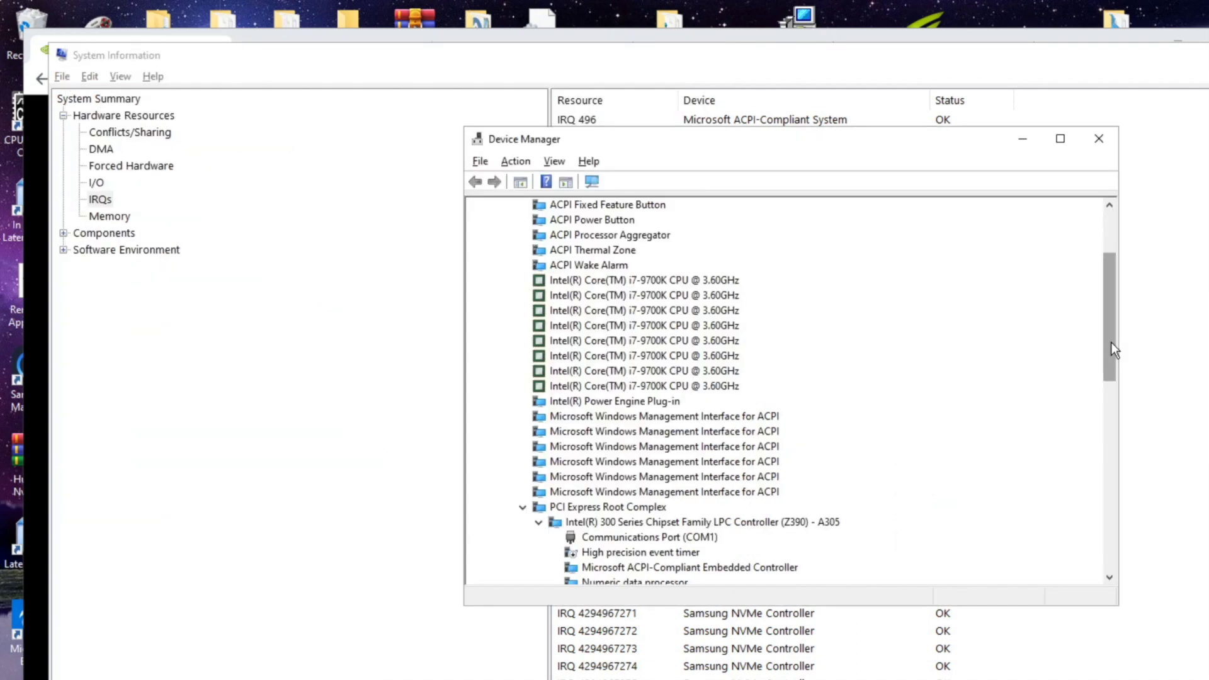
Review the chipset and PCIe controller devices in Device Manager, and return to the IRQ list in System Information
left_click_drag(1111, 342, 1112, 448)
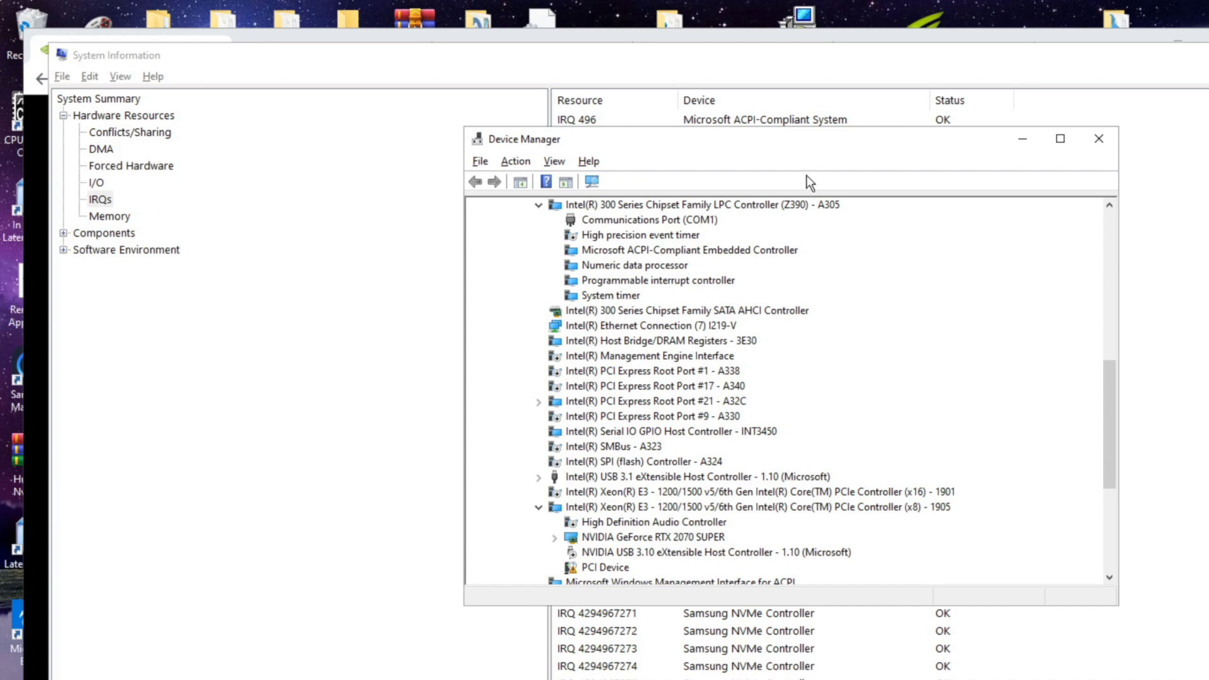
left_click(1035, 144)
scroll(742, 311, "up", 2)
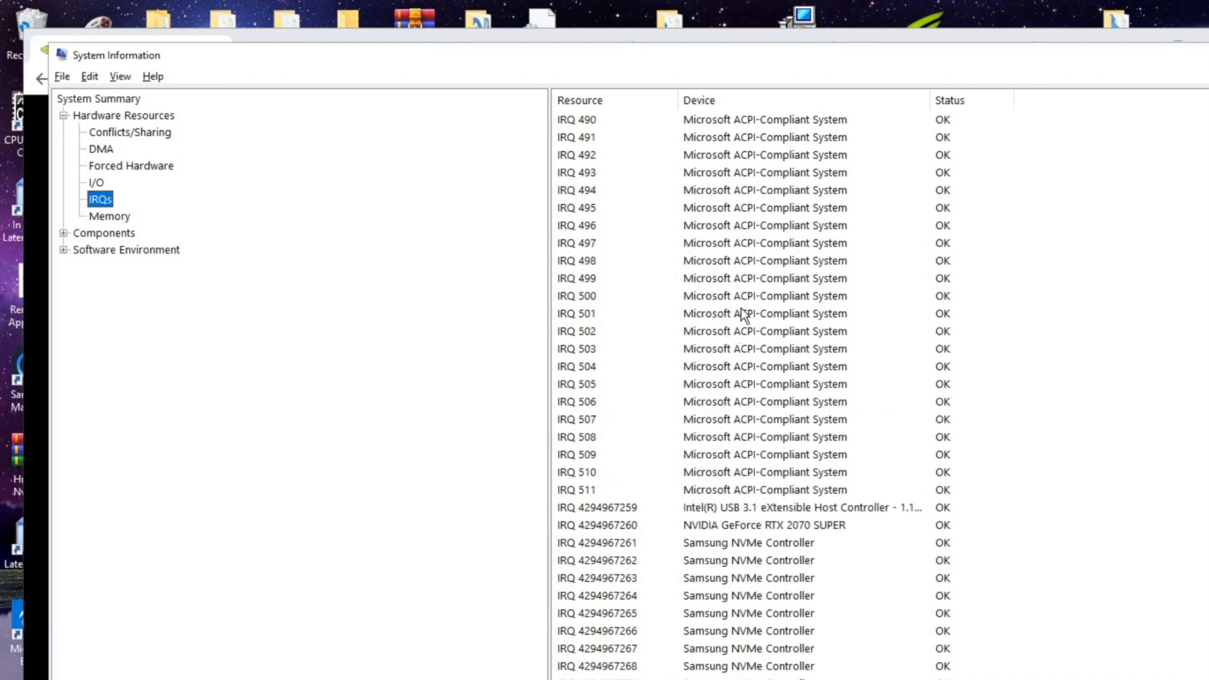
Review the IRQ list back up to its first entries, and close System Information
scroll(744, 313, "up", 8)
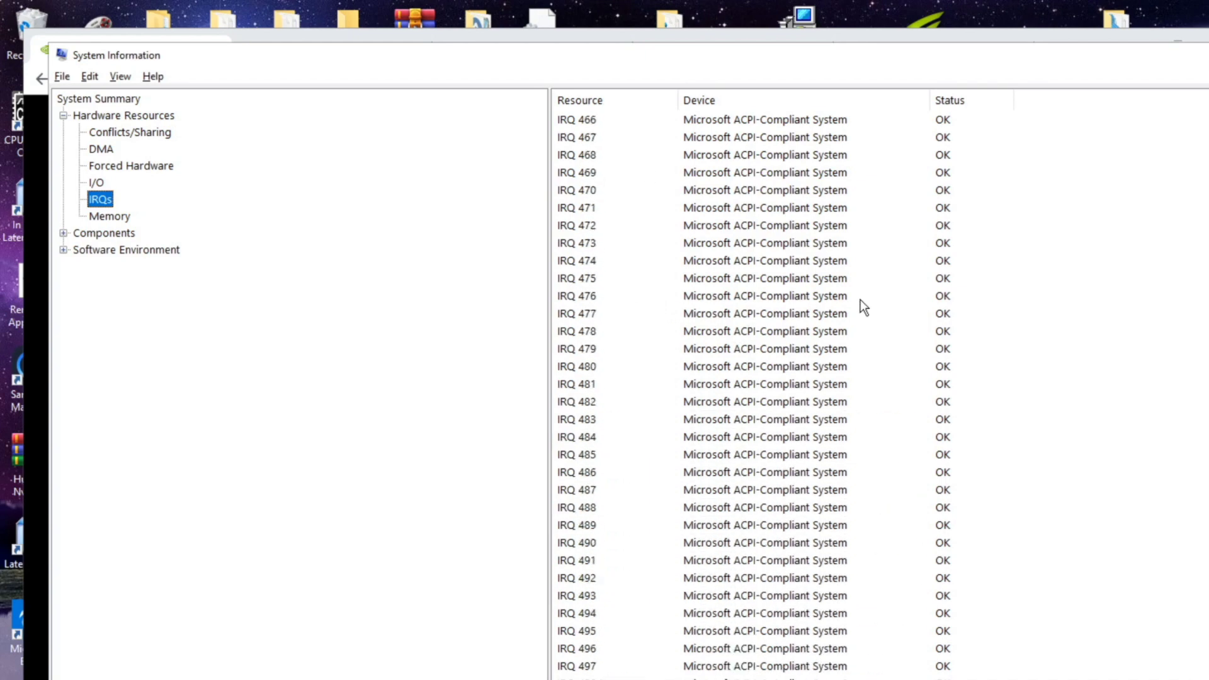
scroll(724, 271, "up", 3)
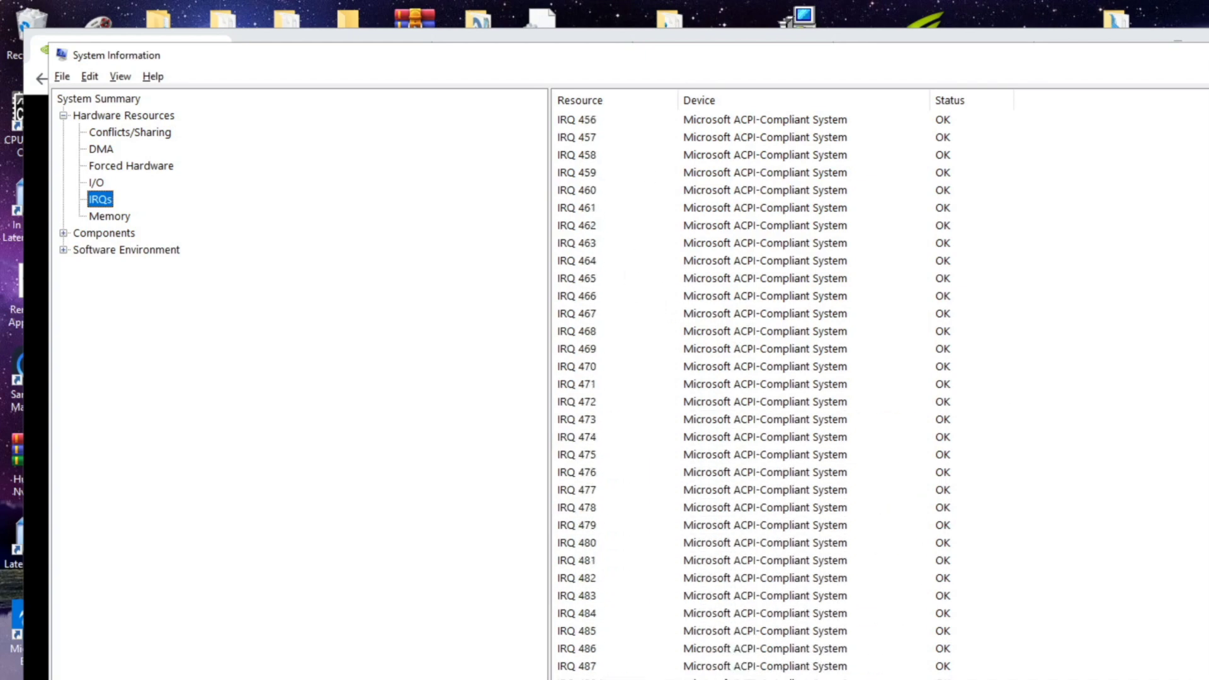
scroll(749, 324, "up", 20)
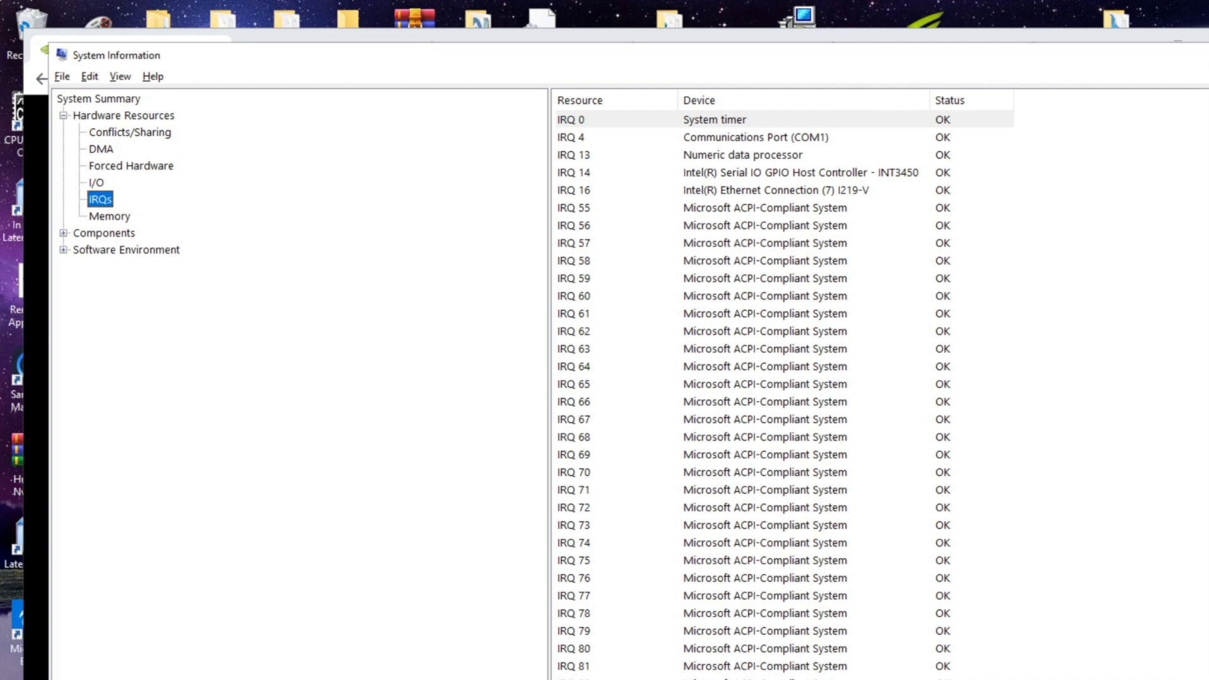
left_click_drag(1196, 55, 1198, 92)
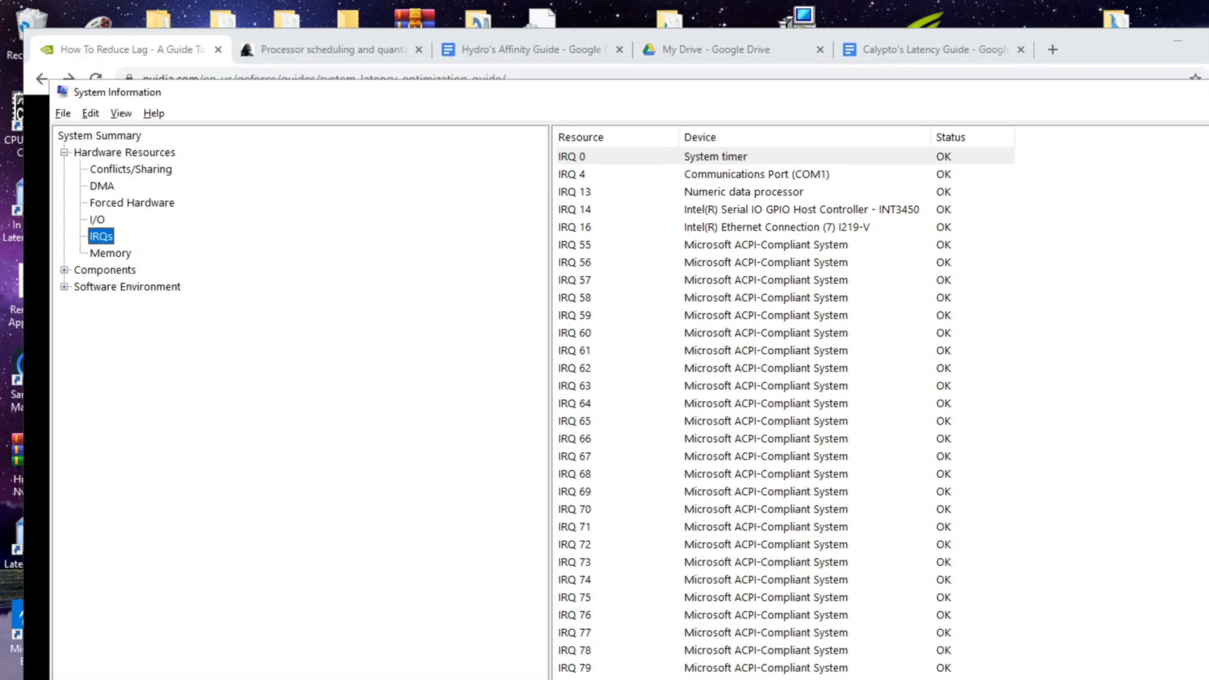
key("alt+F4")
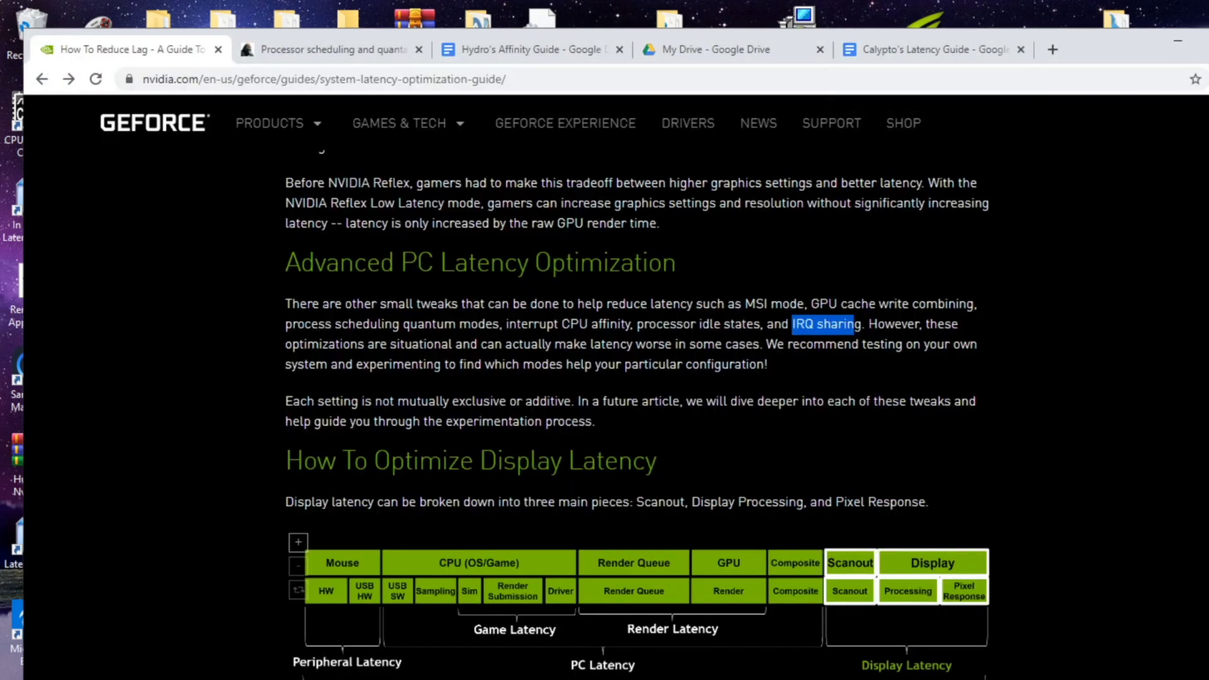
Switch to Discord, look through the guides channel back to its beginning, and return to the NVIDIA latency guide in the browser
key("alt+Tab")
scroll(945, 454, "up", 7)
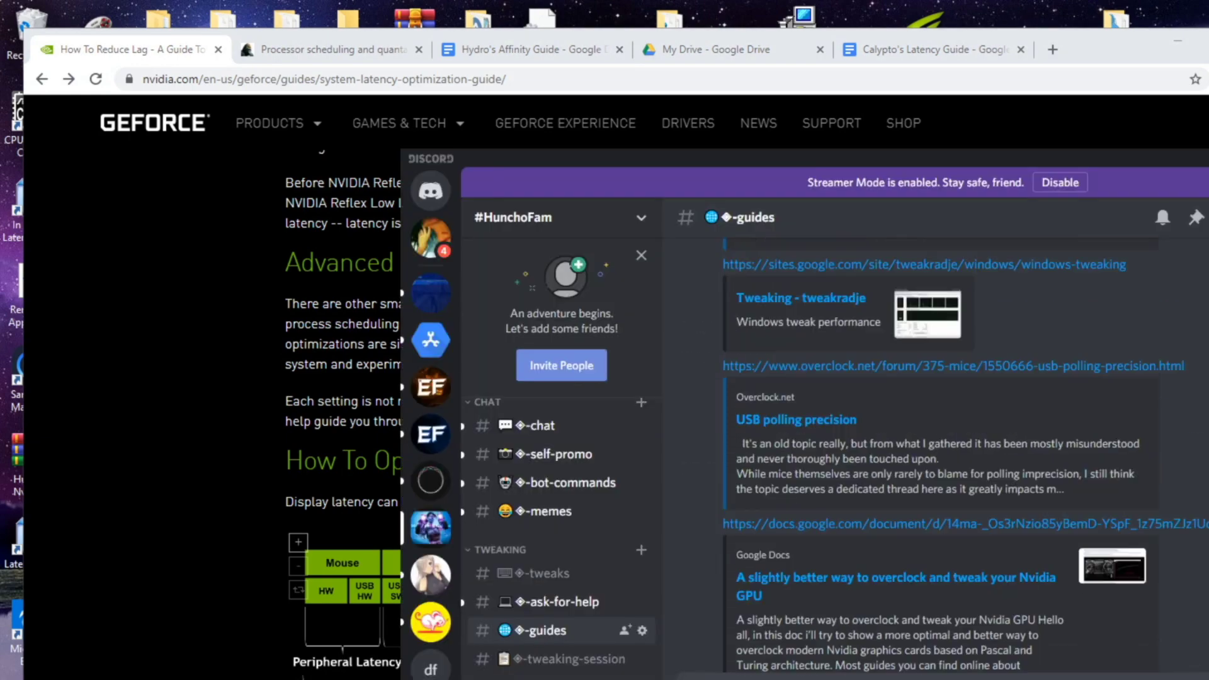
scroll(963, 453, "up", 15)
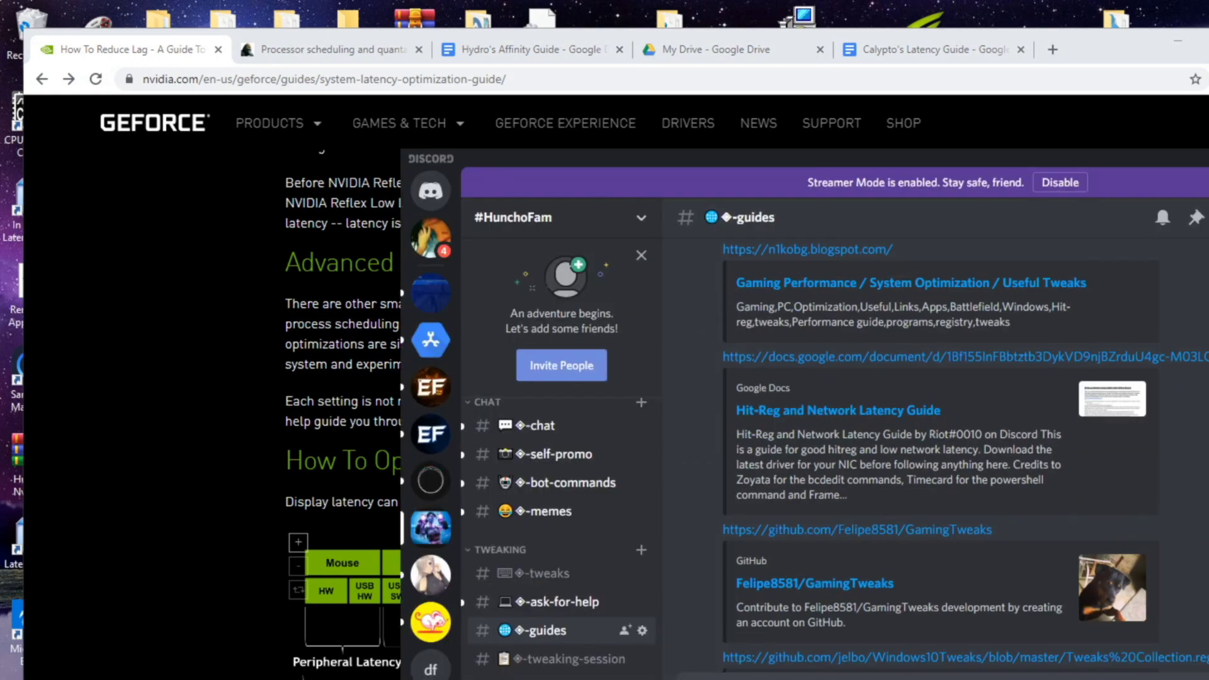
scroll(1180, 501, "up", 10)
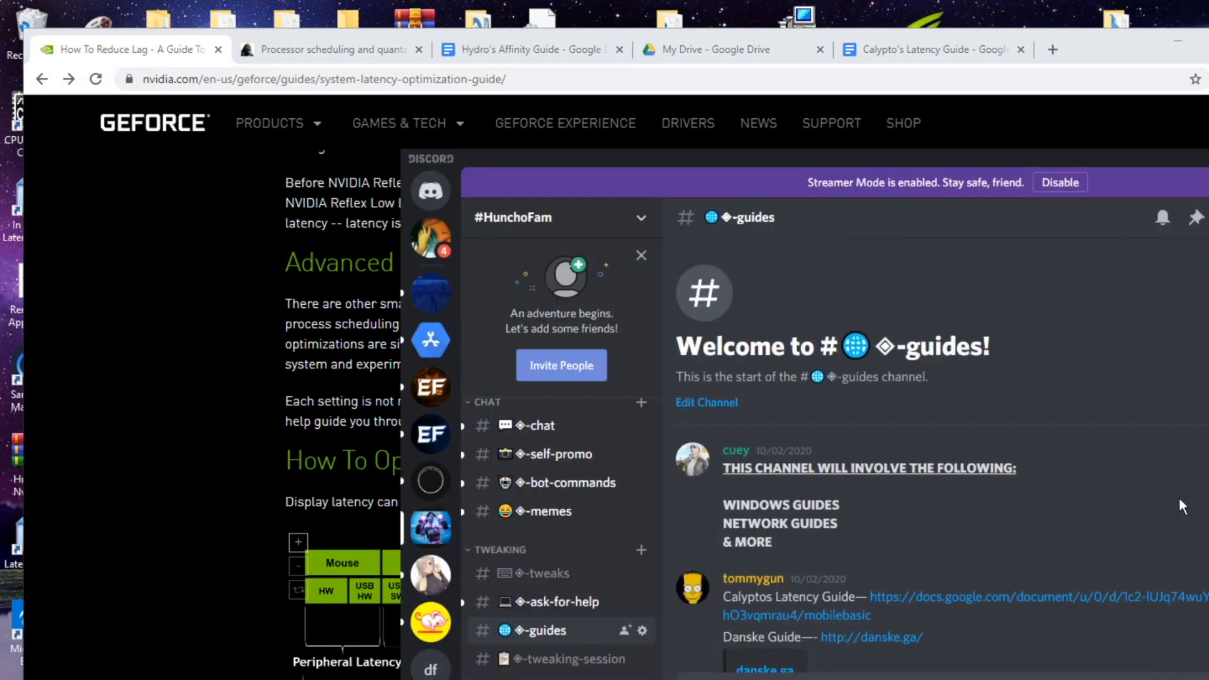
key("alt+Tab")
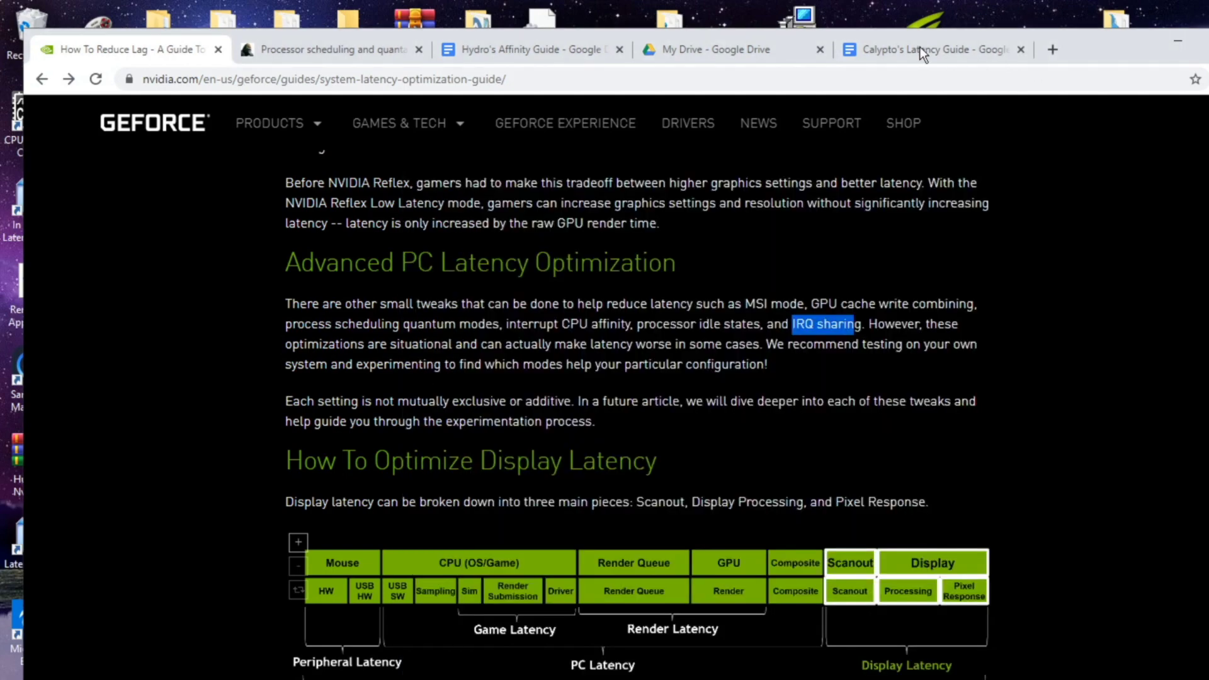
Read the "Alleviate IRQ sharing" and "Enable MSI mode for drivers" sections of Calypto's Latency Guide
left_click(920, 50)
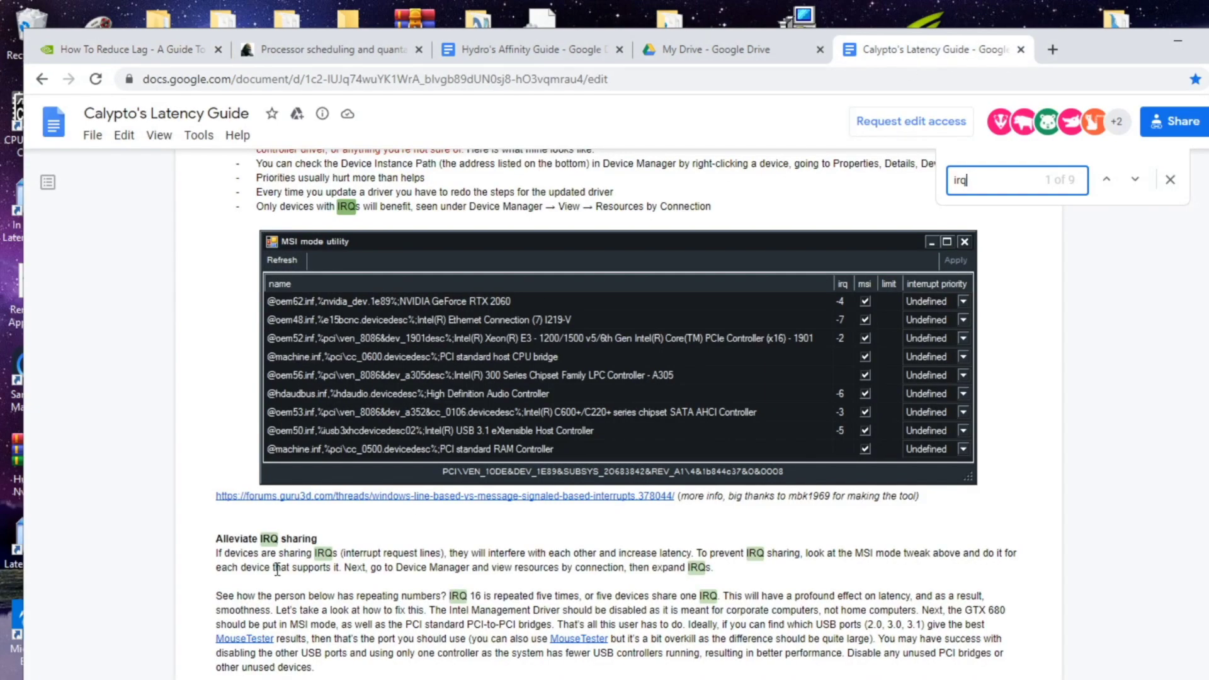
scroll(278, 565, "down", 2)
scroll(234, 462, "down", 2)
left_click_drag(218, 314, 971, 430)
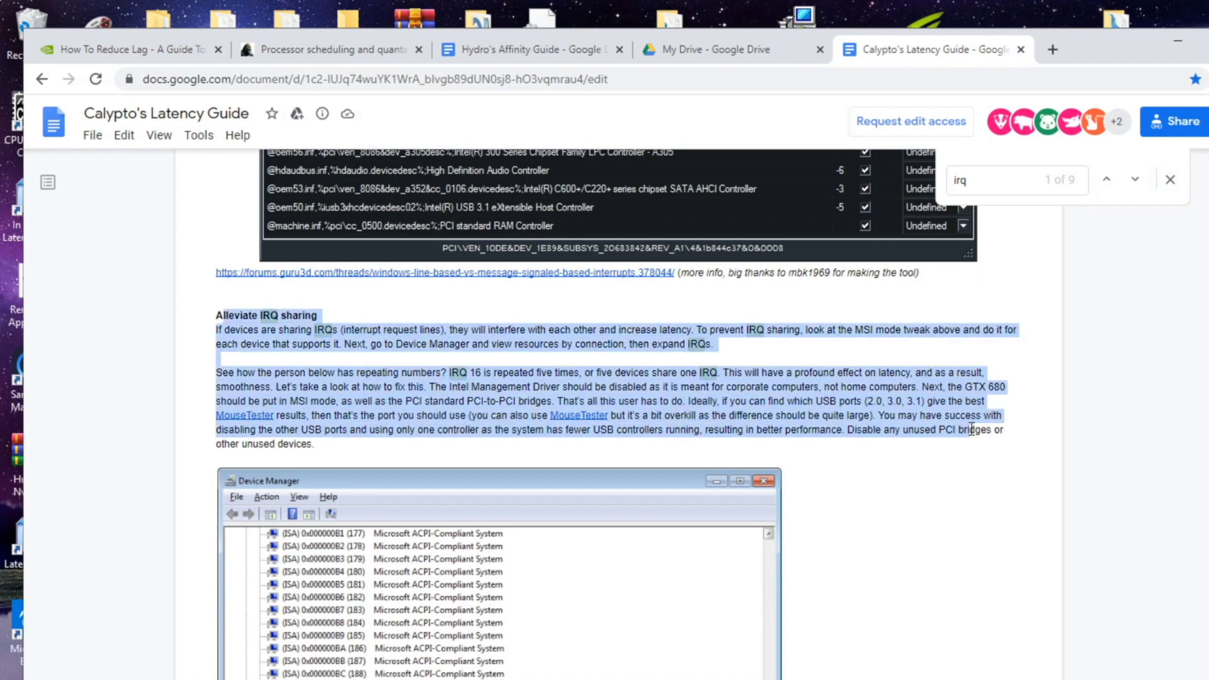
left_click(824, 471)
scroll(809, 536, "down", 4)
scroll(812, 522, "up", 3)
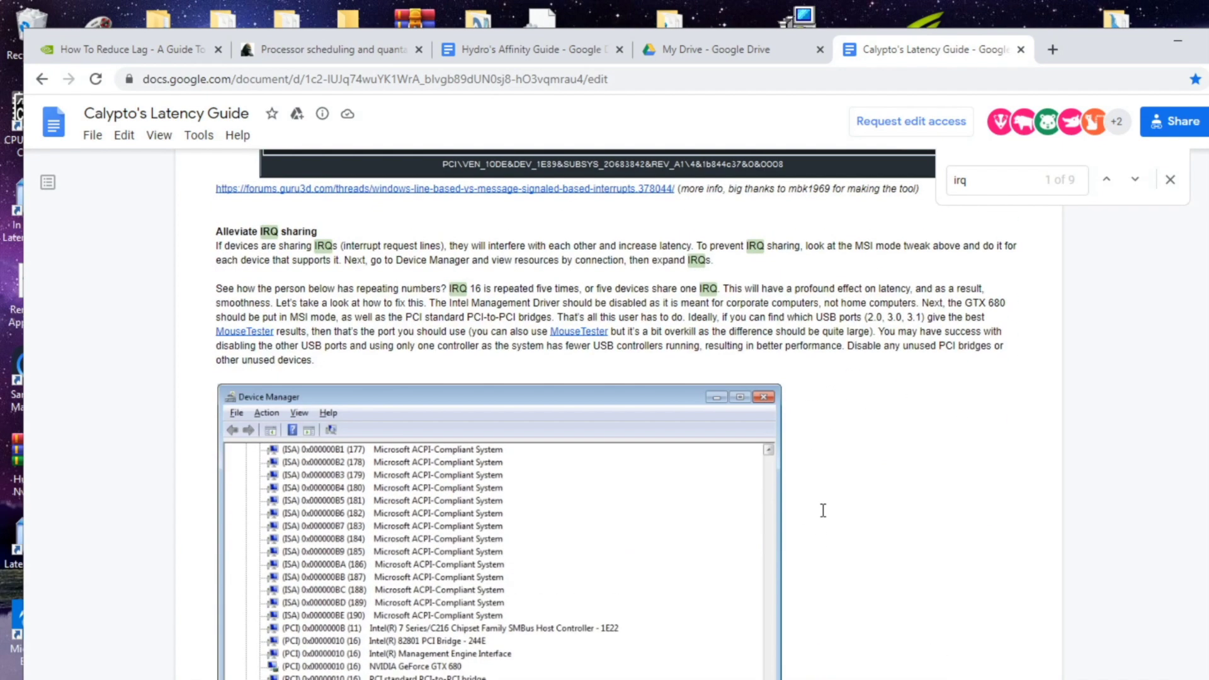
scroll(823, 511, "up", 8)
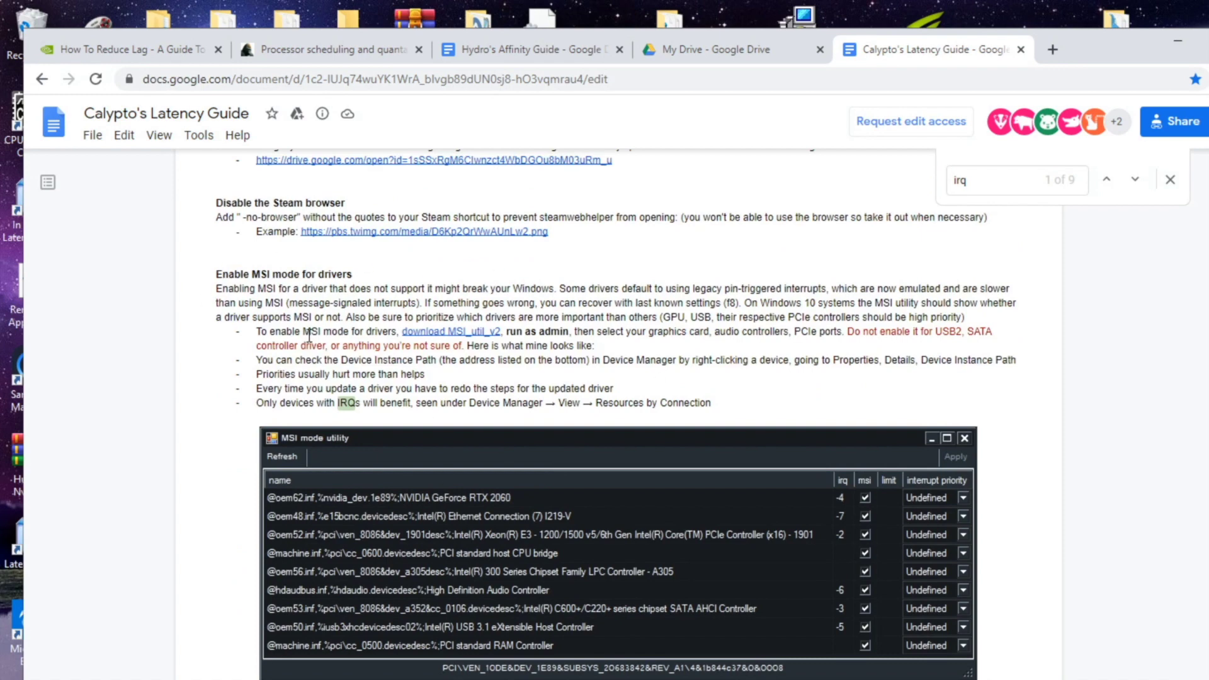
Highlight "GPU cache write combining" in the NVIDIA latency guide, and bring up the 10 5 20 folder in File Explorer
key("ctrl+1")
left_click_drag(811, 305, 997, 317)
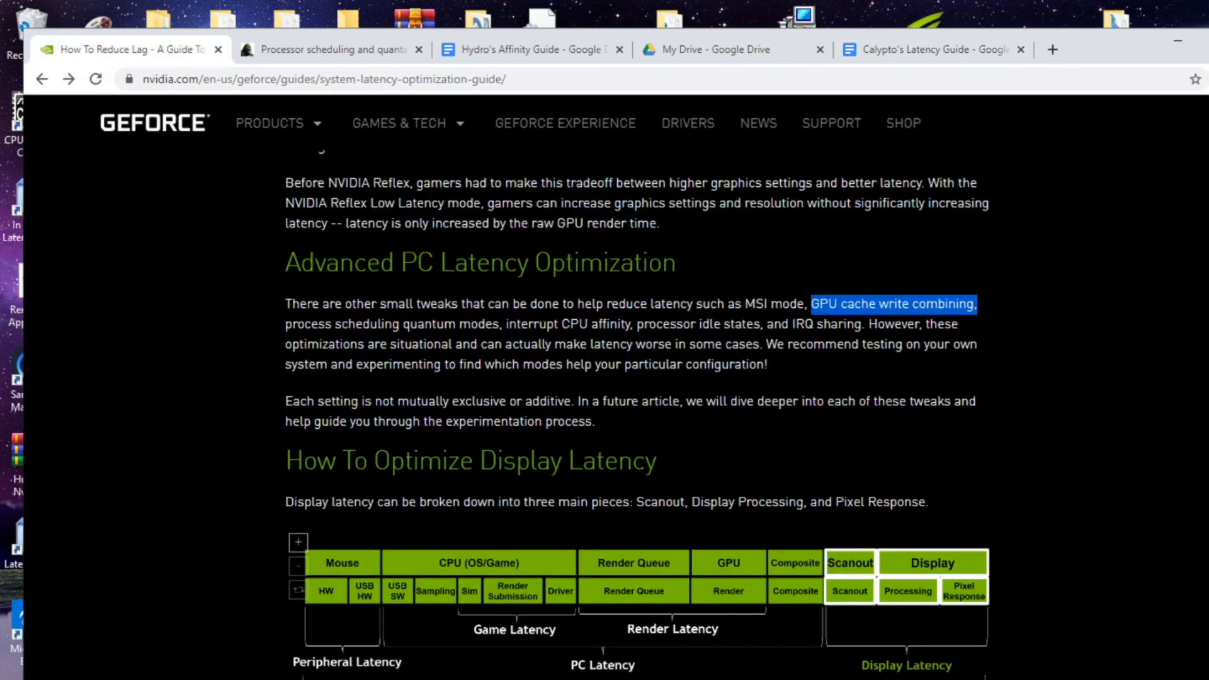
key("alt+Tab")
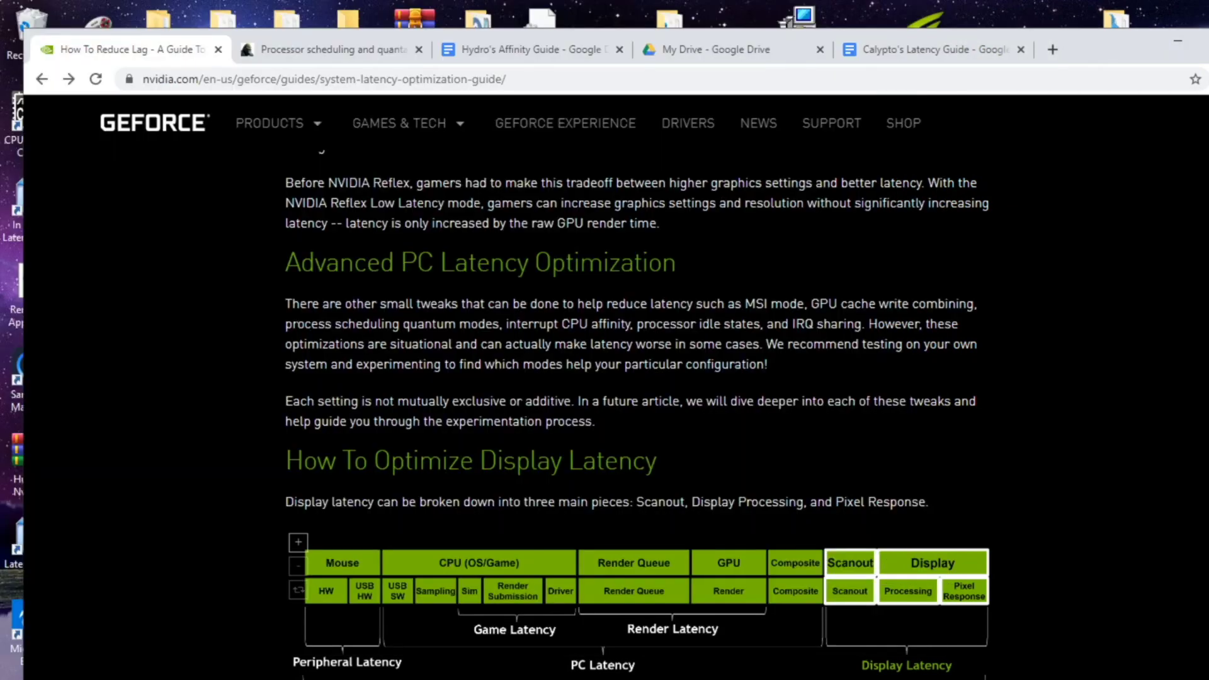
Highlight "process scheduling quantum modes" in the NVIDIA guide, and open the process scheduling folder inside 10 5 20
left_click_drag(285, 324, 499, 324)
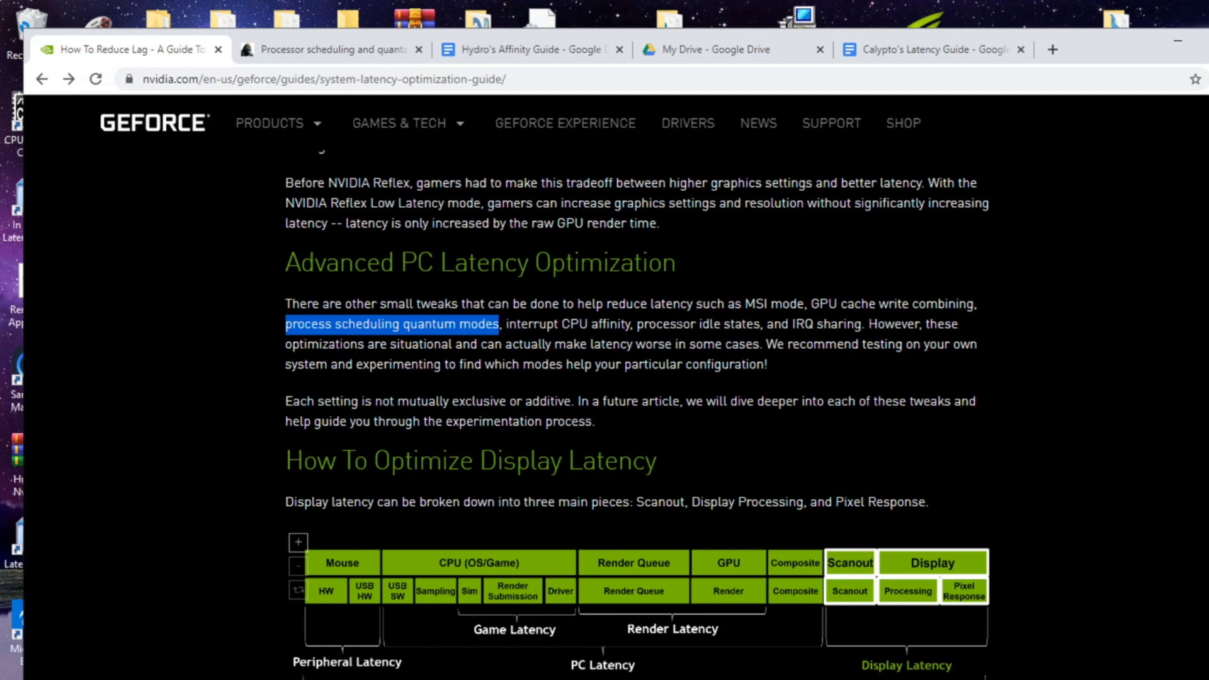
key("alt+Tab")
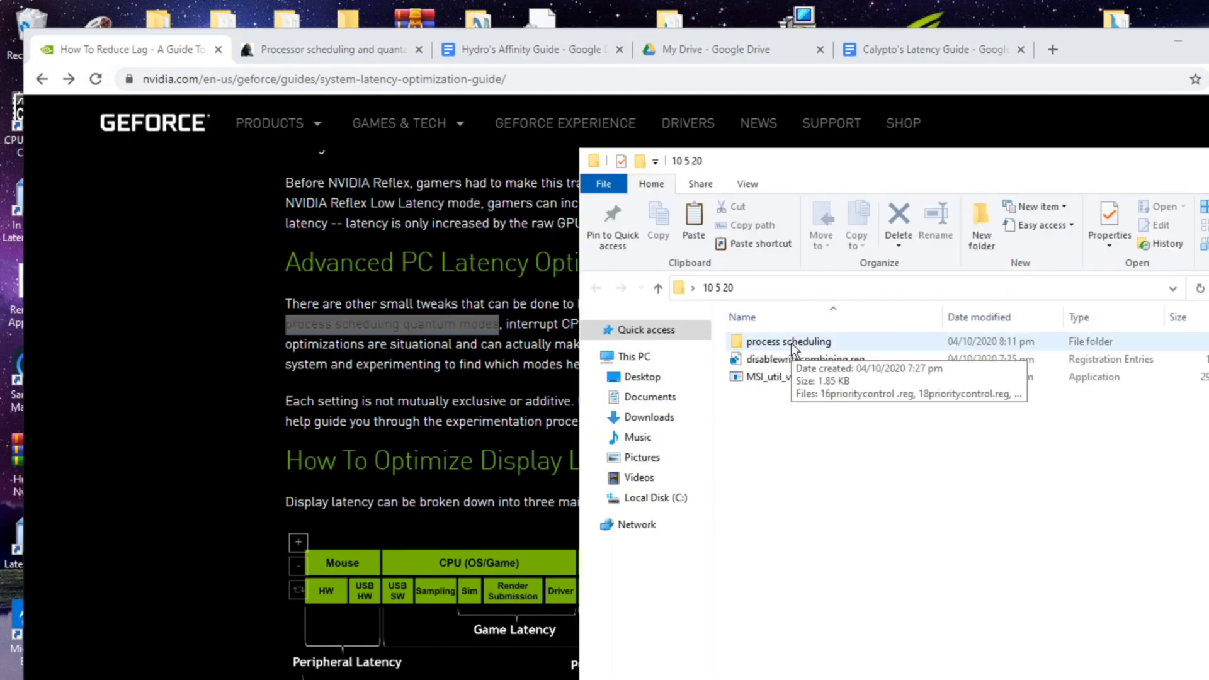
double_click(817, 342)
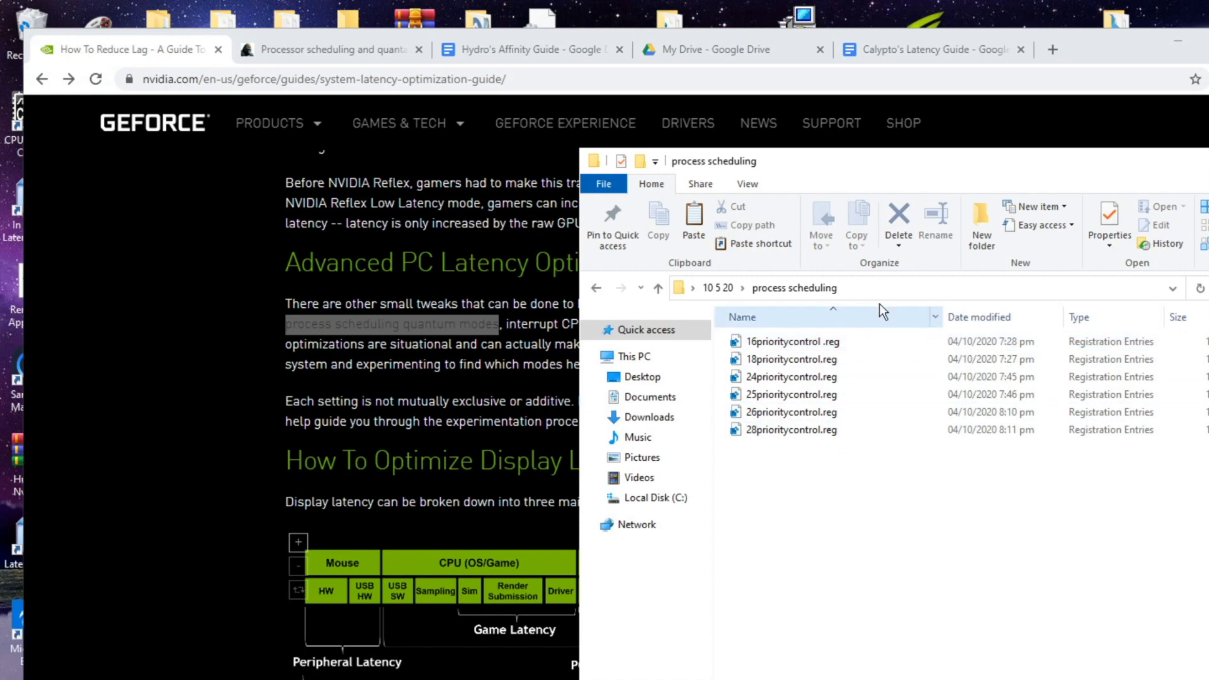
Read the processor scheduling article's passages on longer fixed quantum, context switching, I/O-bound threads and Win32PrioritySeparation
left_click(376, 62)
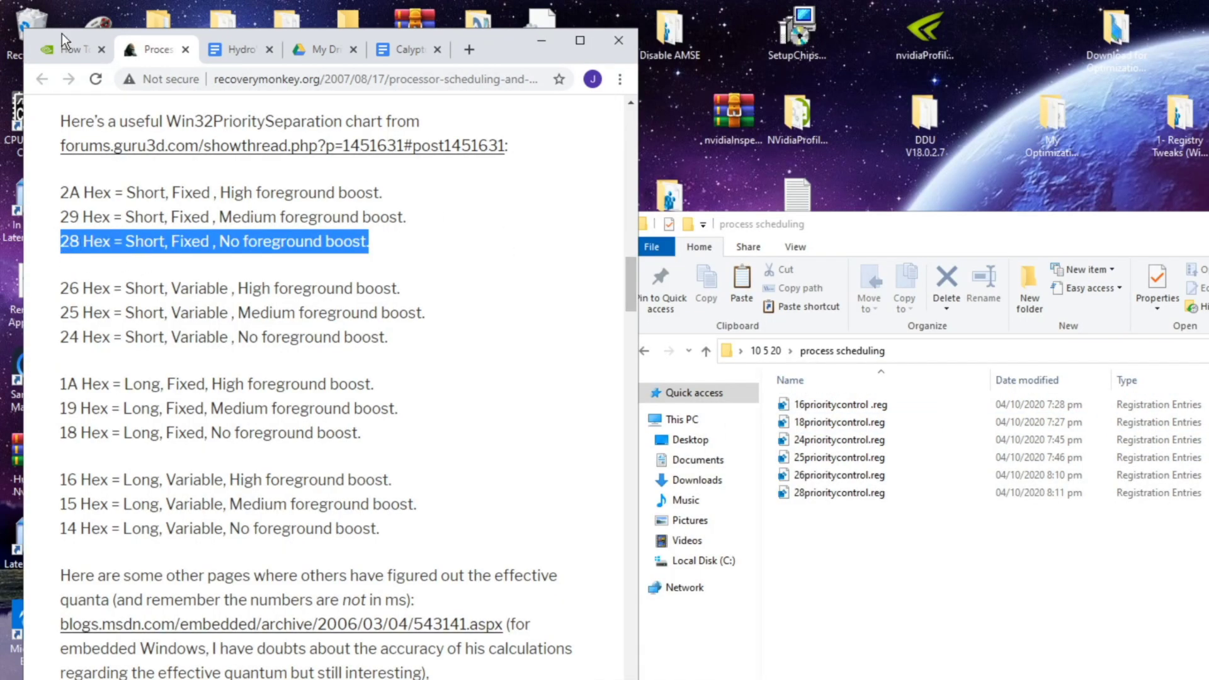
scroll(362, 189, "down", 10)
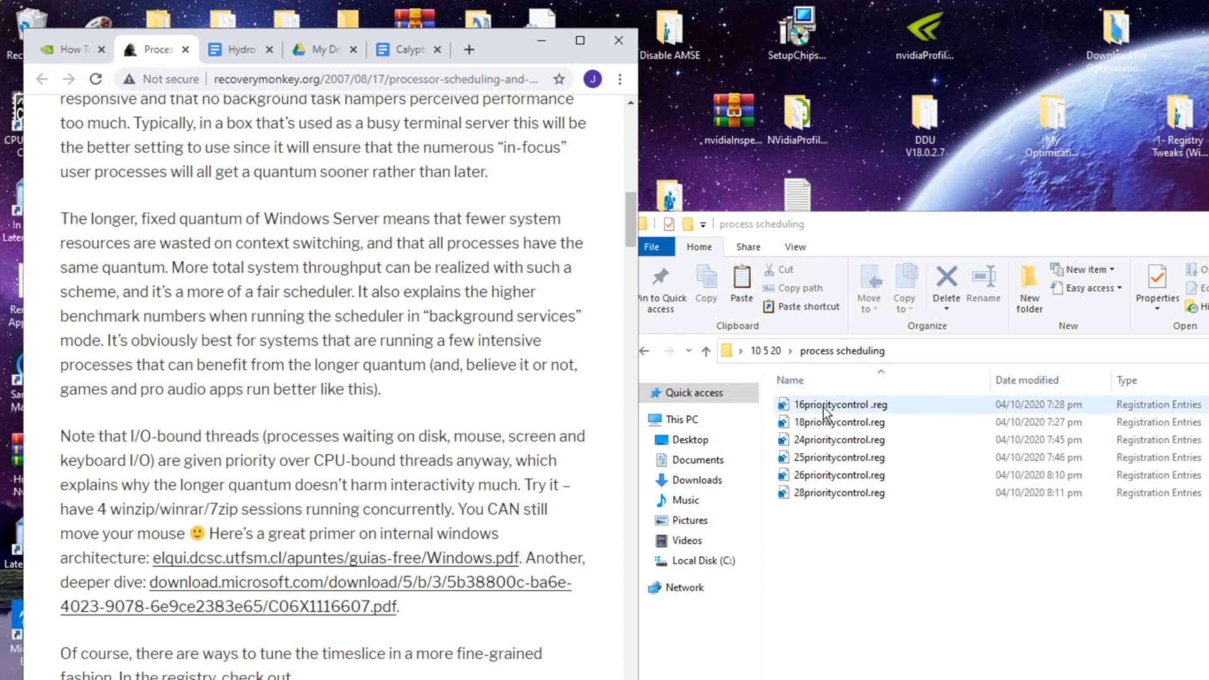
left_click_drag(90, 218, 256, 222)
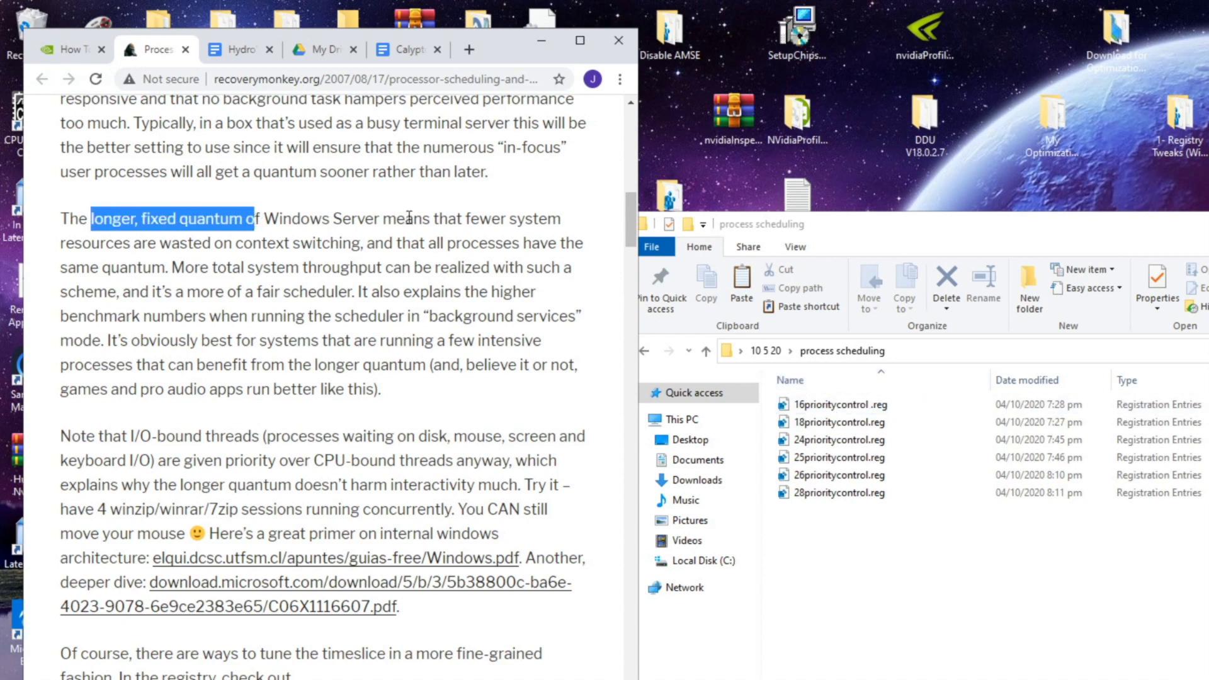
left_click_drag(246, 243, 340, 245)
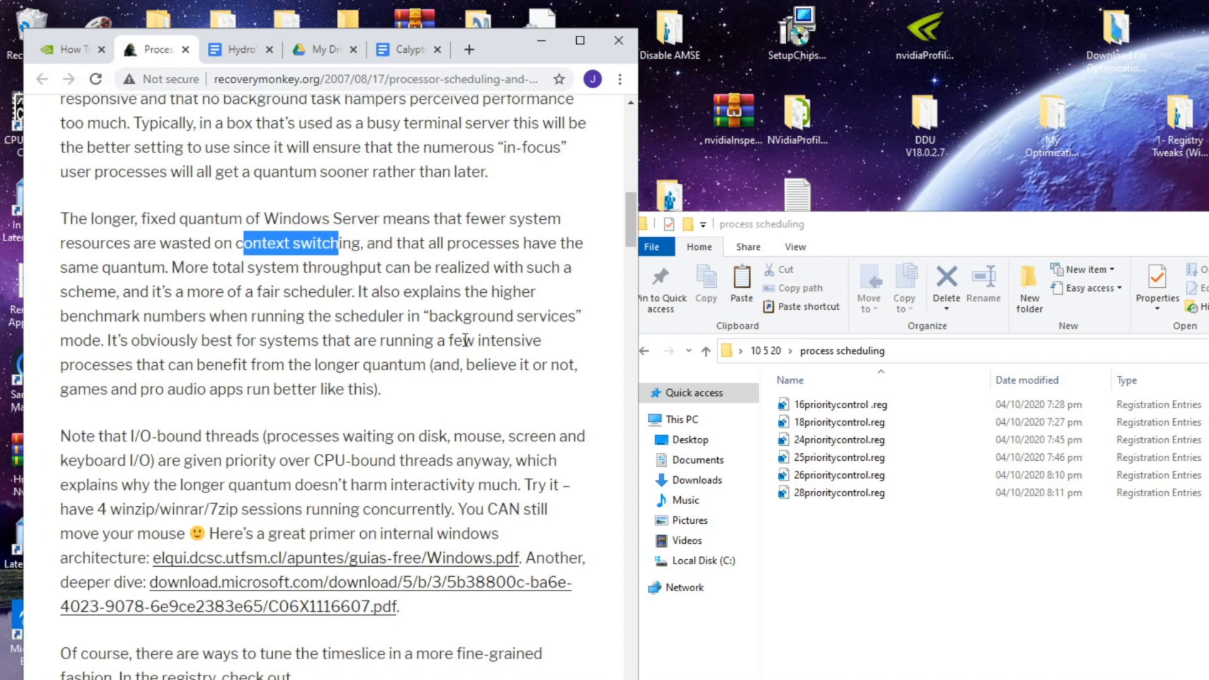
left_click(55, 435)
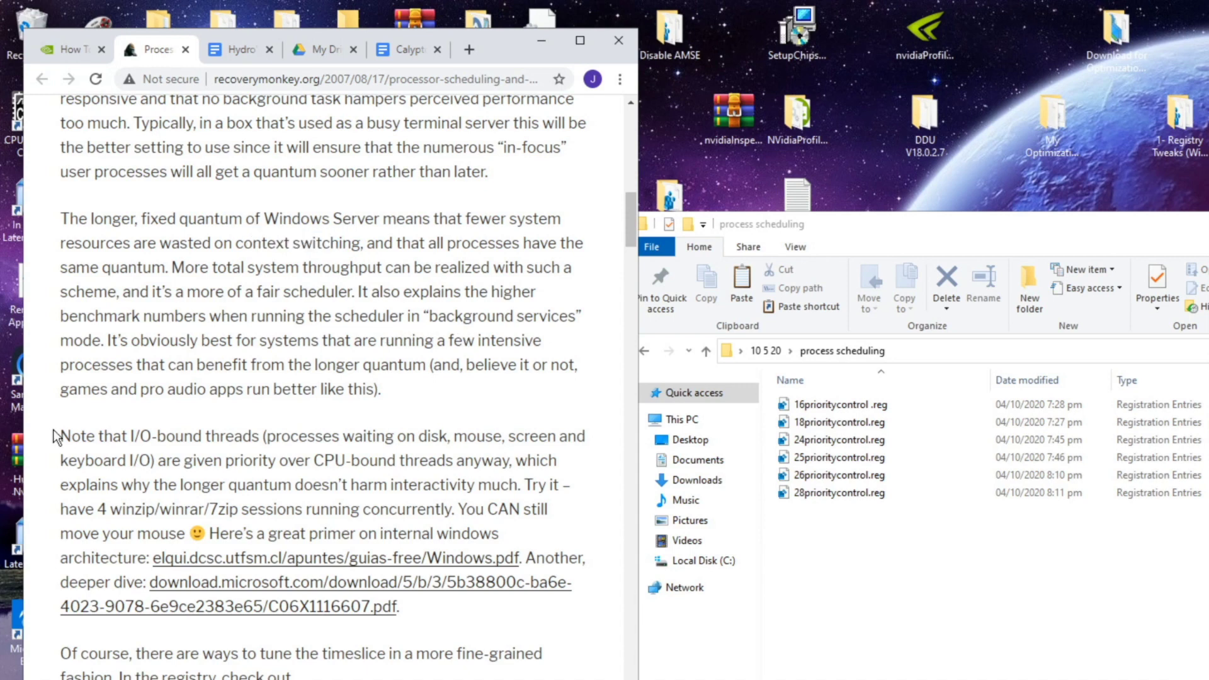
left_click_drag(55, 435, 580, 486)
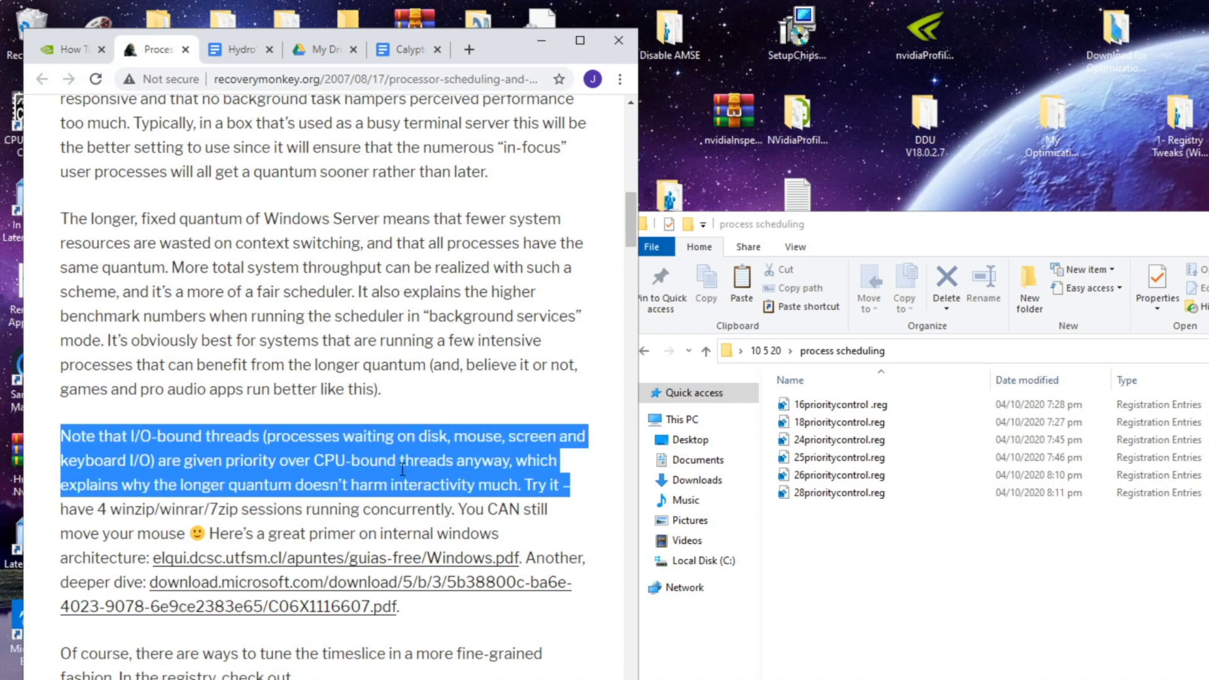
scroll(402, 469, "down", 5)
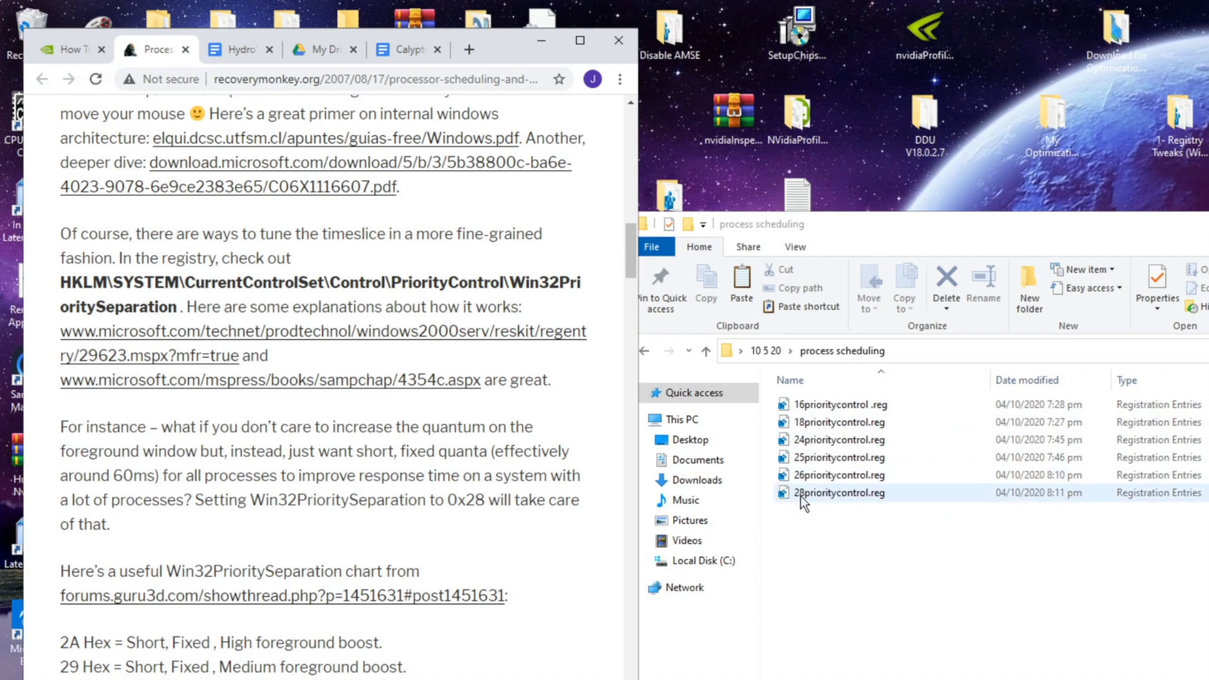
Open the Interrupt Affinity Policy Tool folder under Microsoft Corporation, and run intPolicy_x64.exe as administrator
left_click_drag(206, 261, 333, 261)
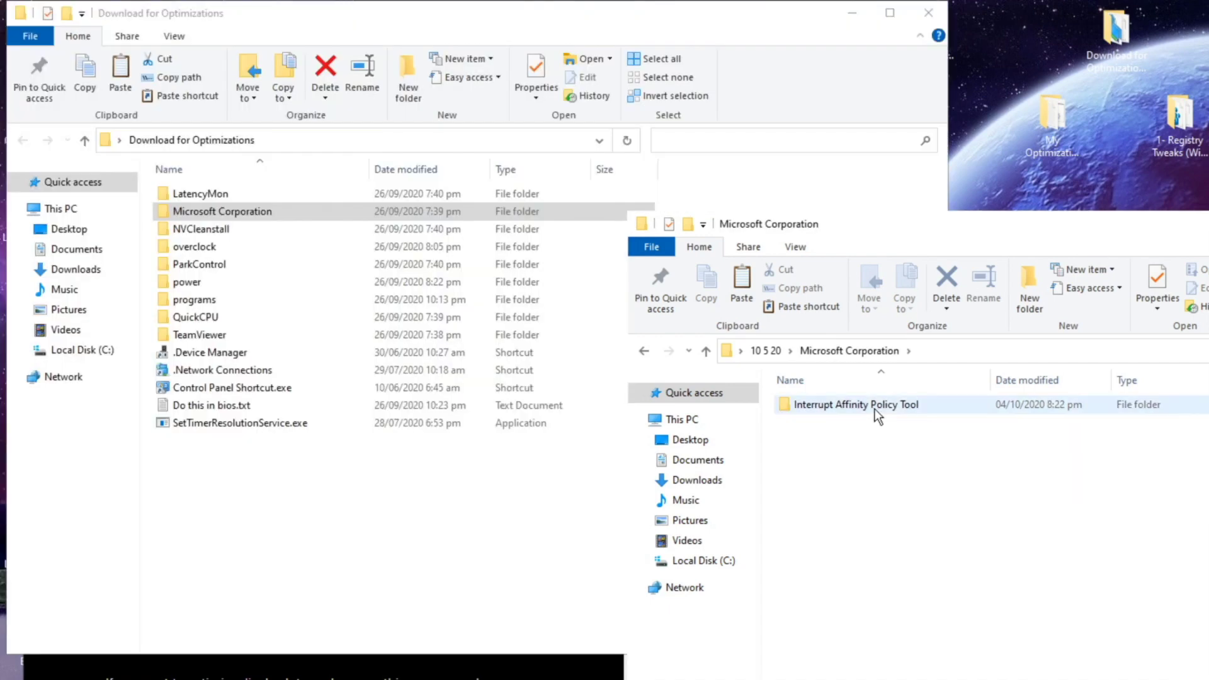
double_click(829, 408)
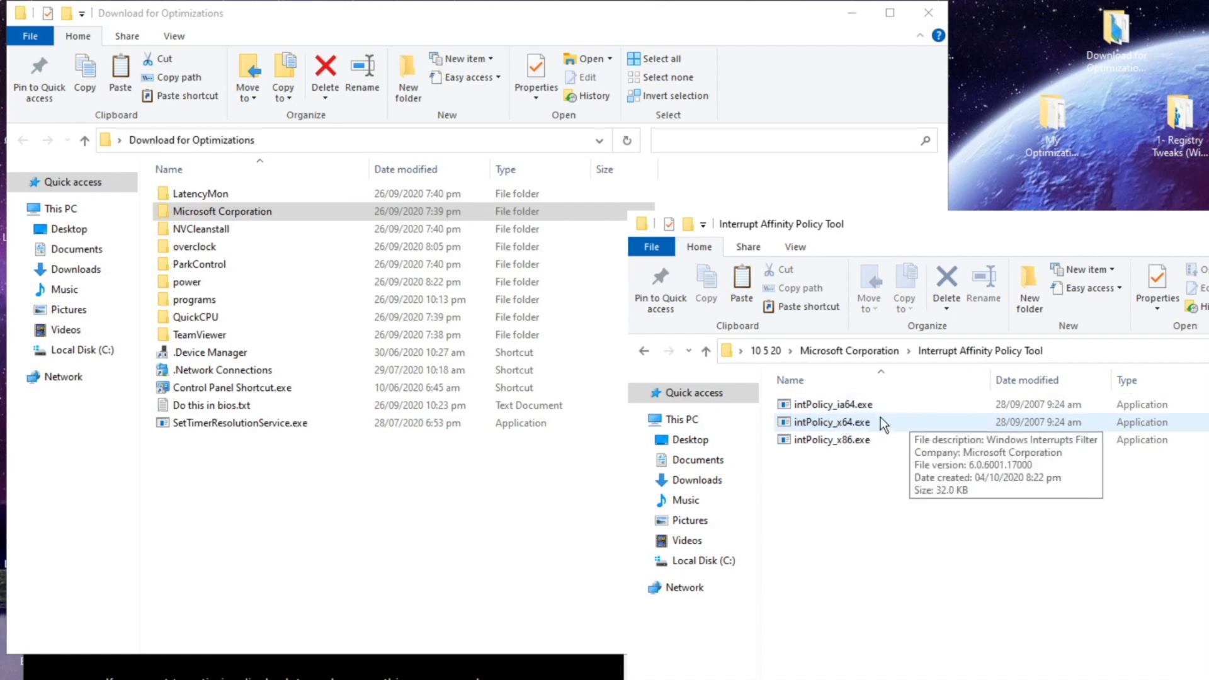
right_click(832, 423)
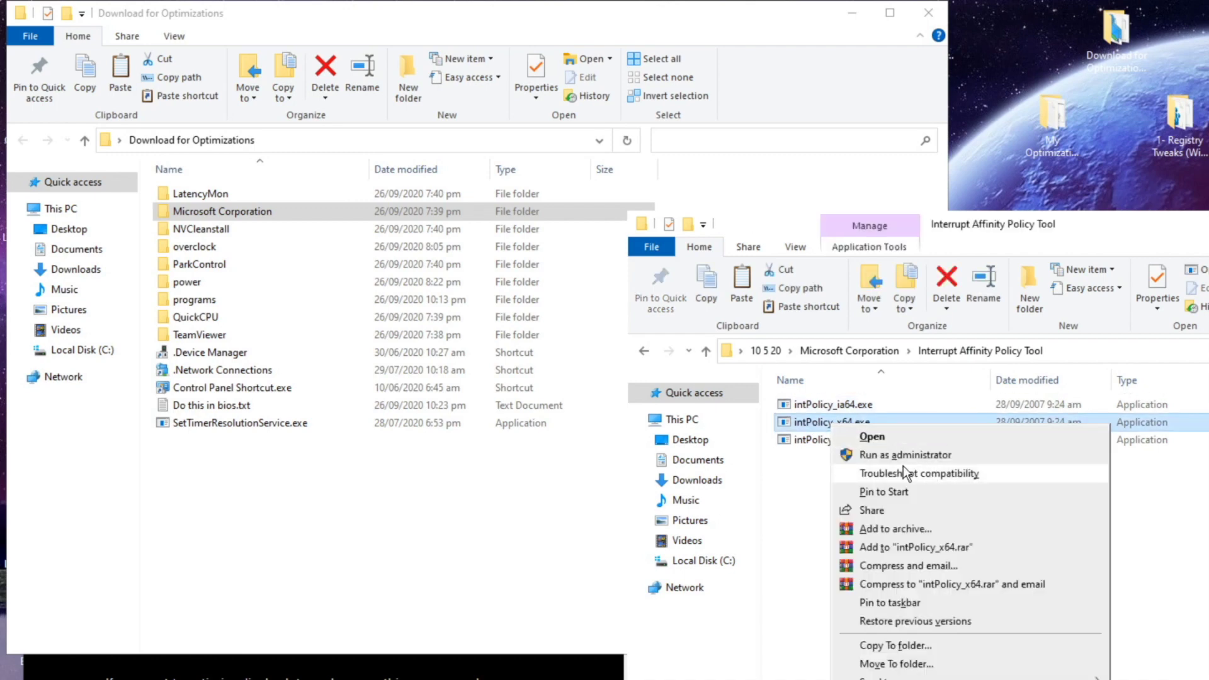
left_click(857, 456)
left_click(907, 505)
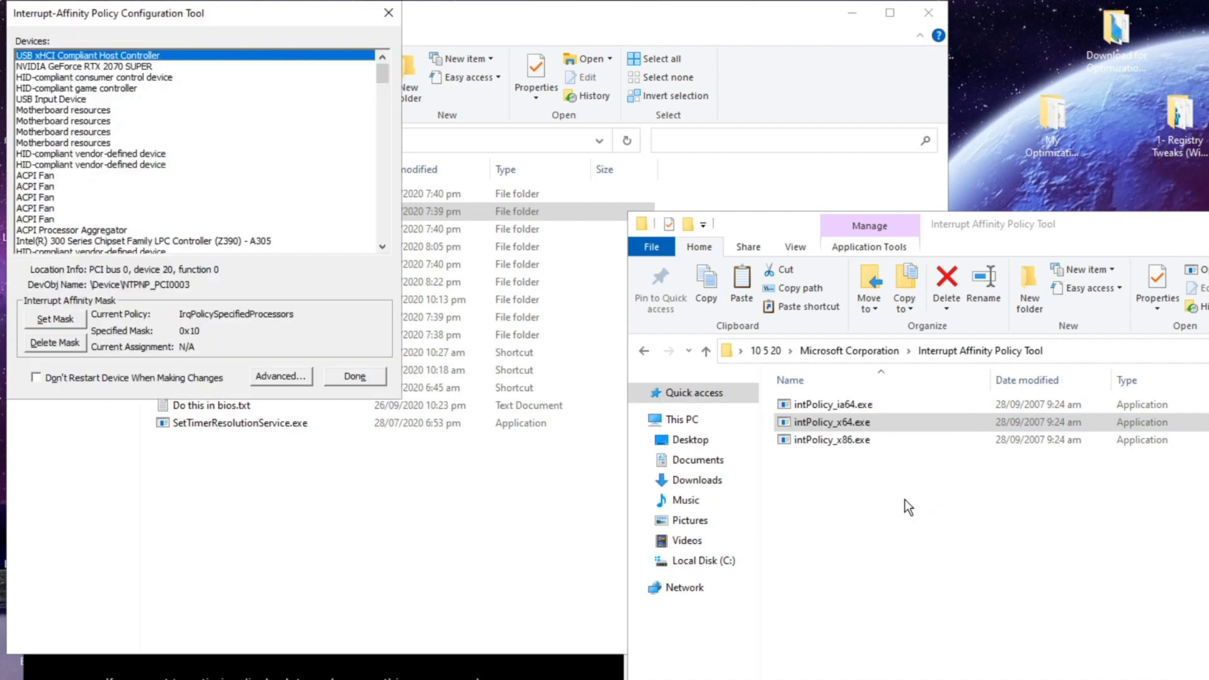
Open Device Manager beside the affinity tool, list devices by connection, and locate the PCIe controller holding the NVIDIA GeForce RTX 2070 SUPER
key("super+x")
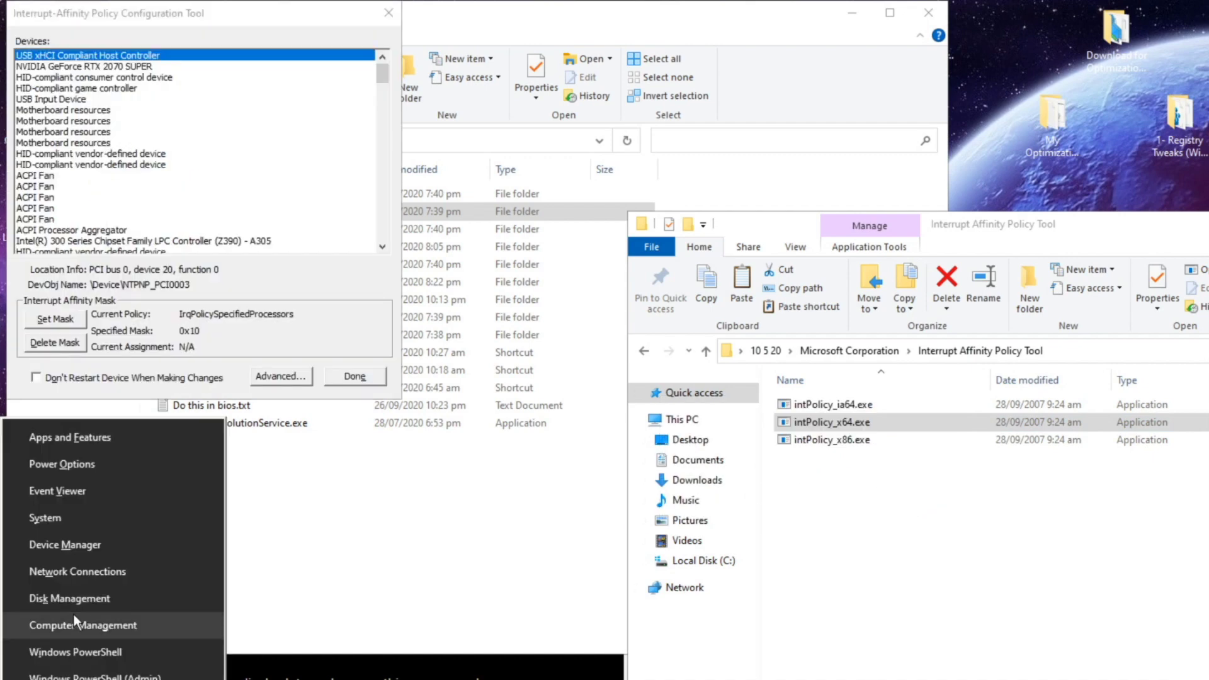
left_click(66, 551)
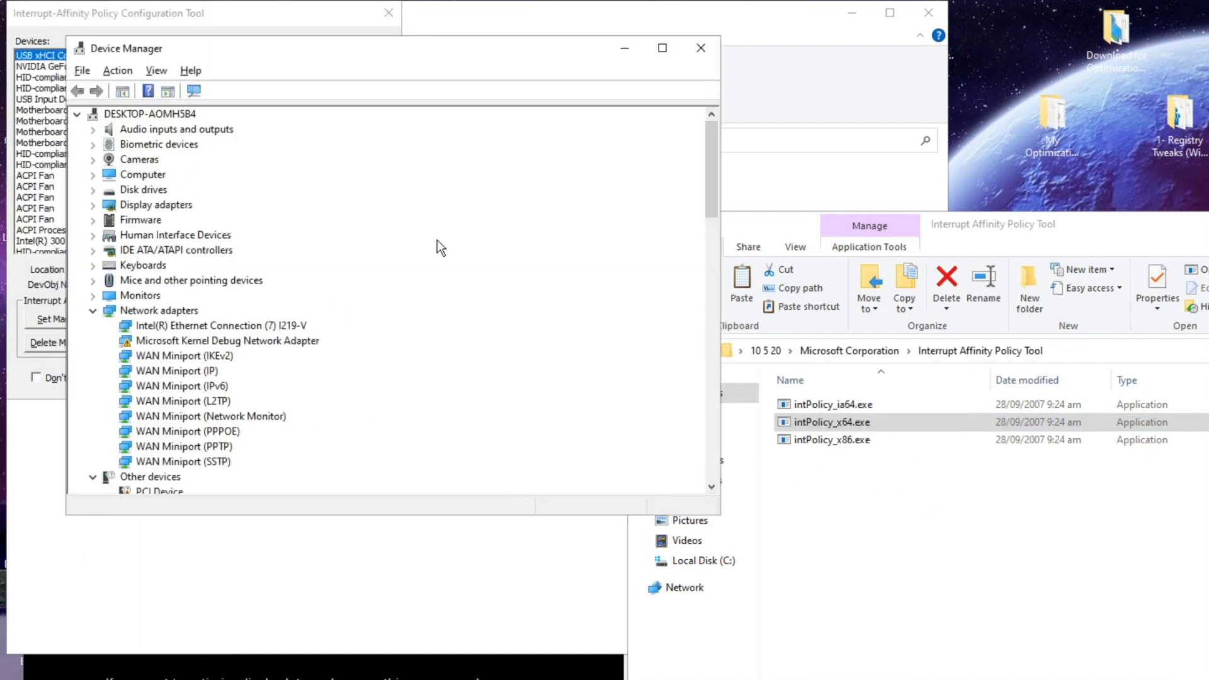
left_click_drag(407, 62, 864, 78)
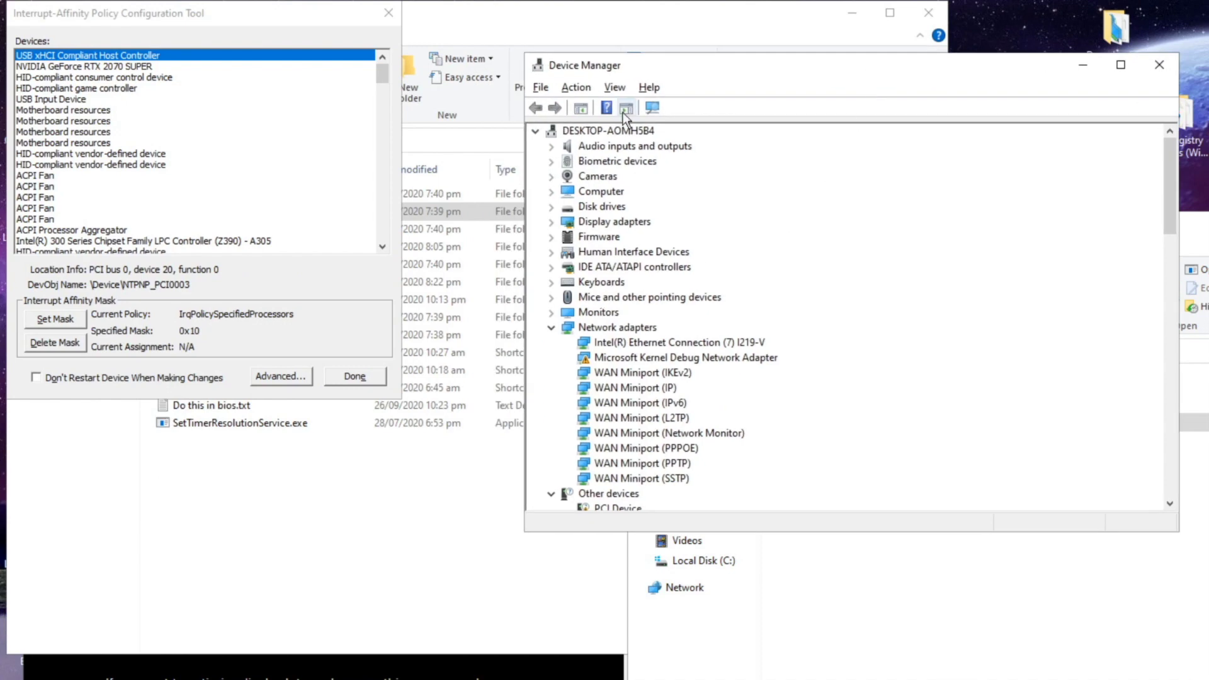
left_click(614, 87)
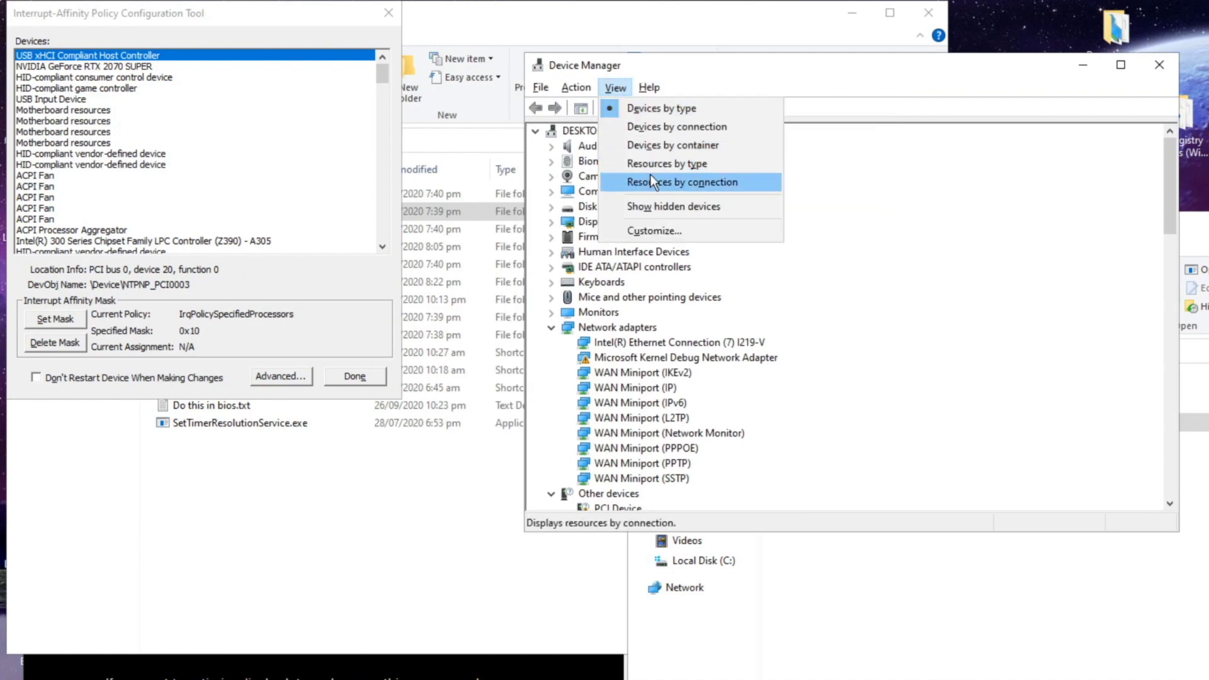
left_click(662, 126)
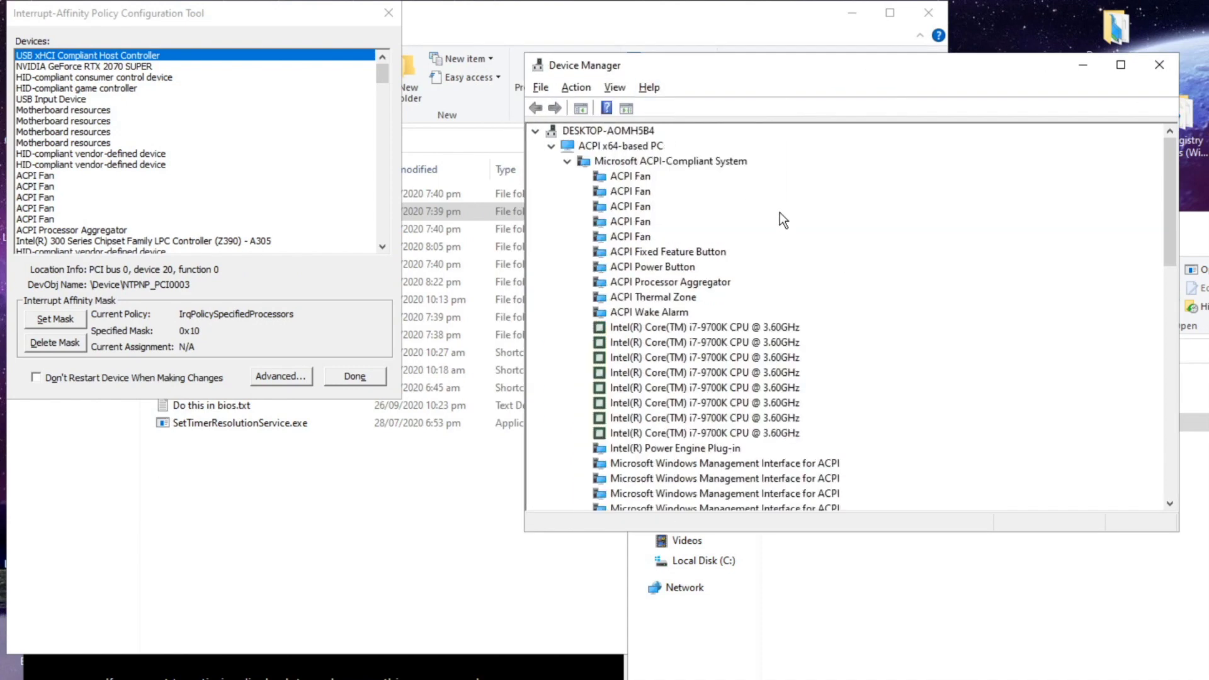
left_click_drag(1165, 211, 1187, 391)
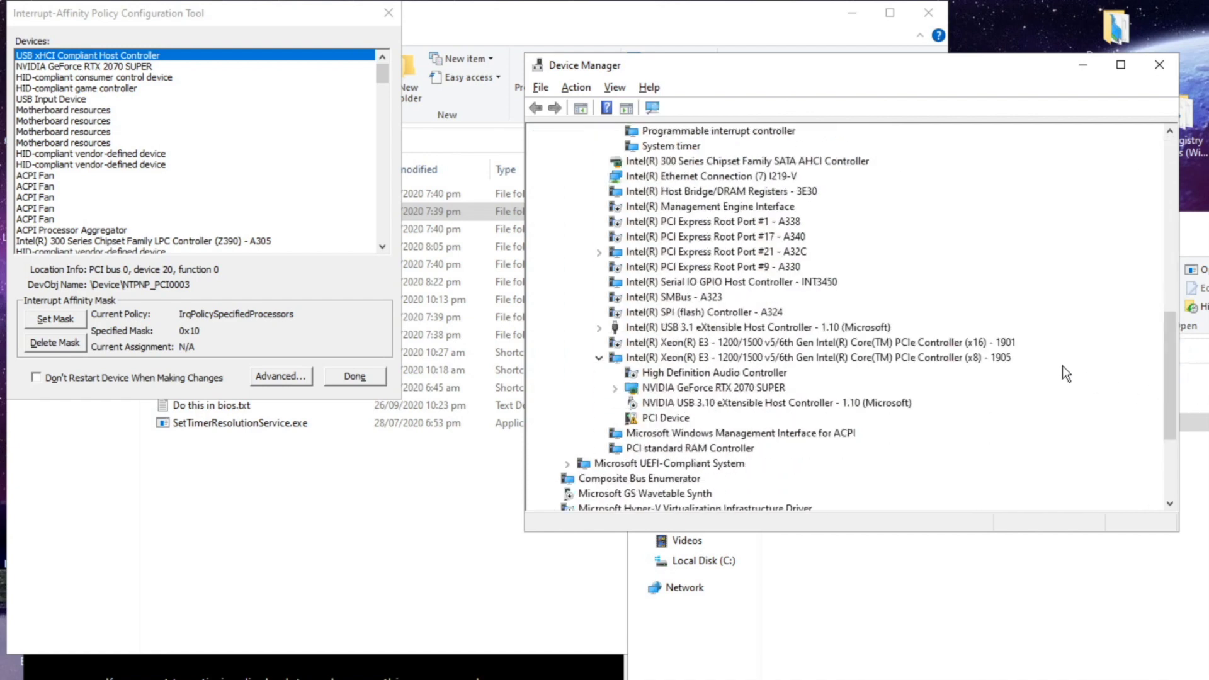
Open the properties of the NVIDIA GeForce RTX 2070 SUPER in Device Manager and highlight its PCI location
left_click(718, 387)
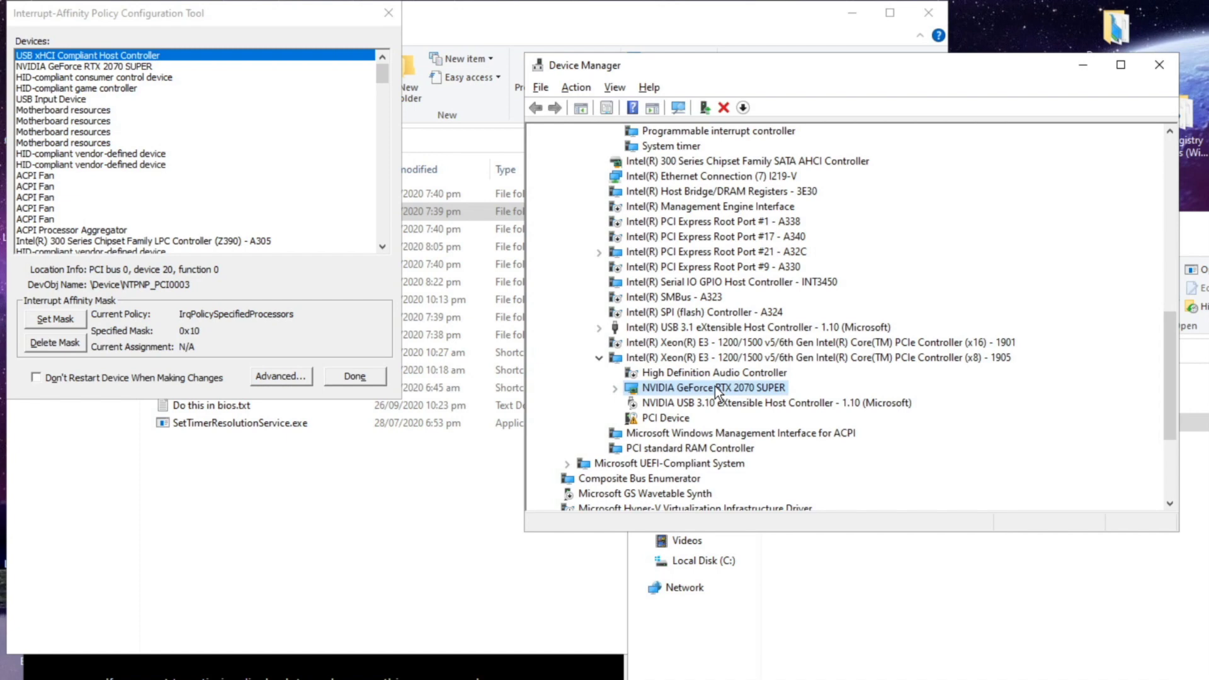
right_click(715, 388)
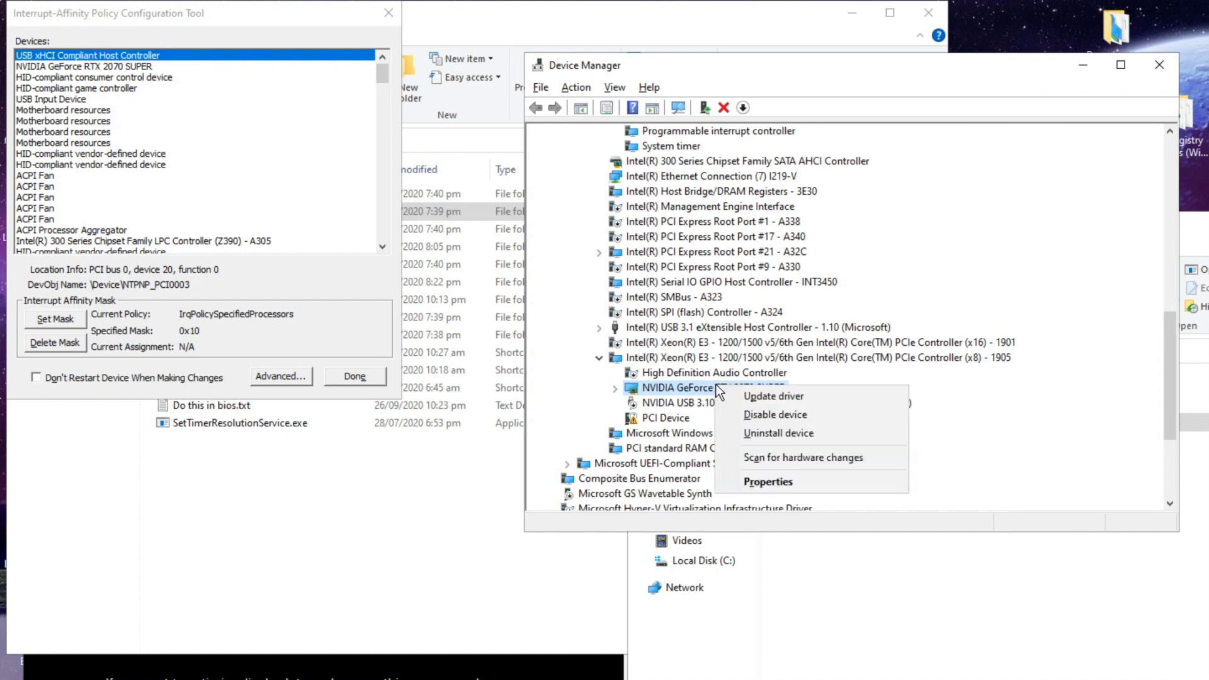
left_click(760, 480)
left_click_drag(818, 244, 951, 240)
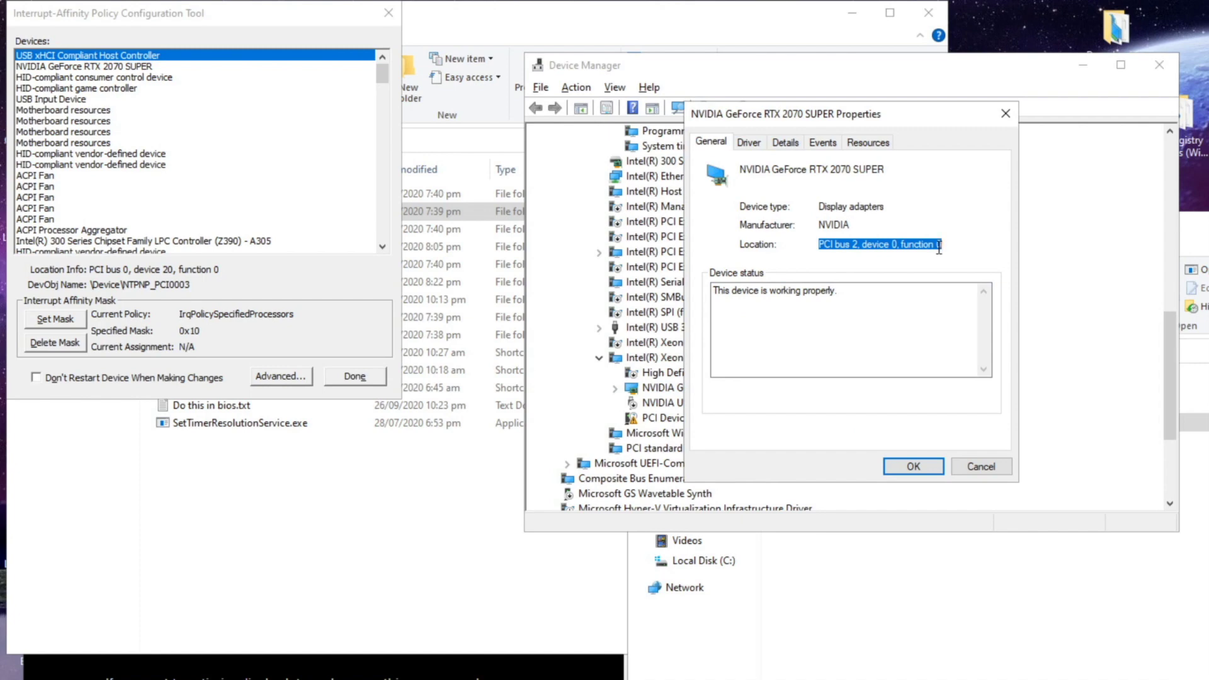
Search the affinity tool's device list for the NVIDIA graphics card that matches the PCI location
left_click_drag(182, 19, 251, 47)
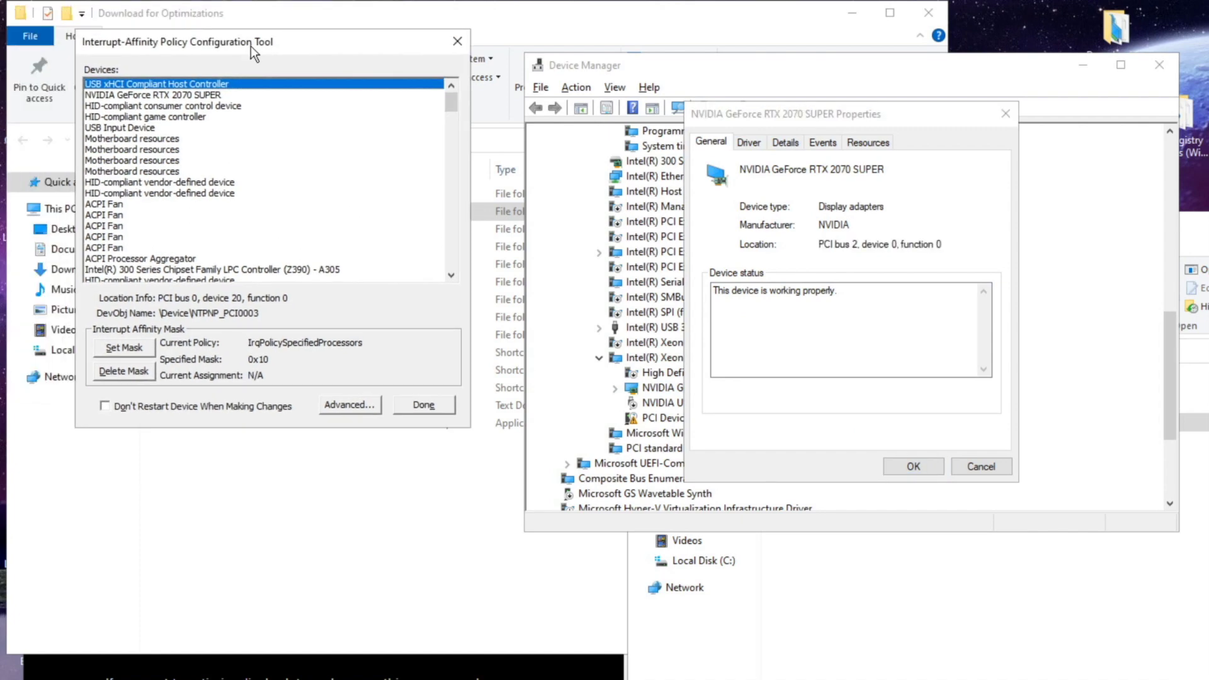
key("v")
key("v")
key("v")
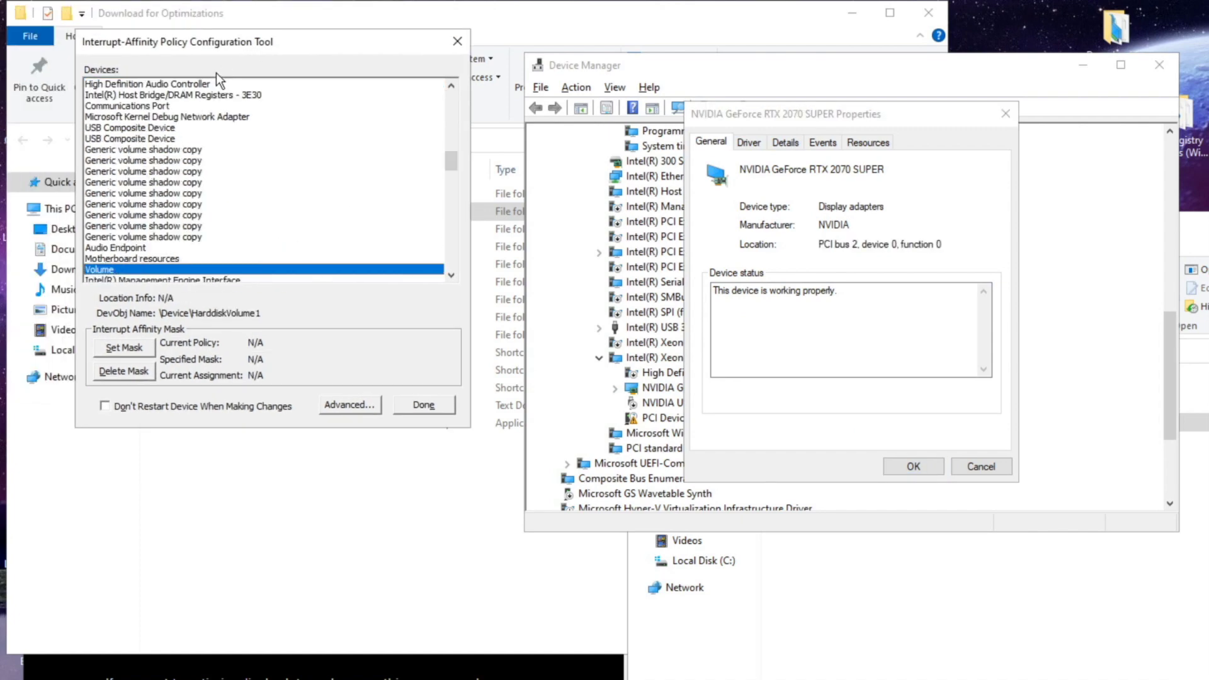
key("n")
key("n")
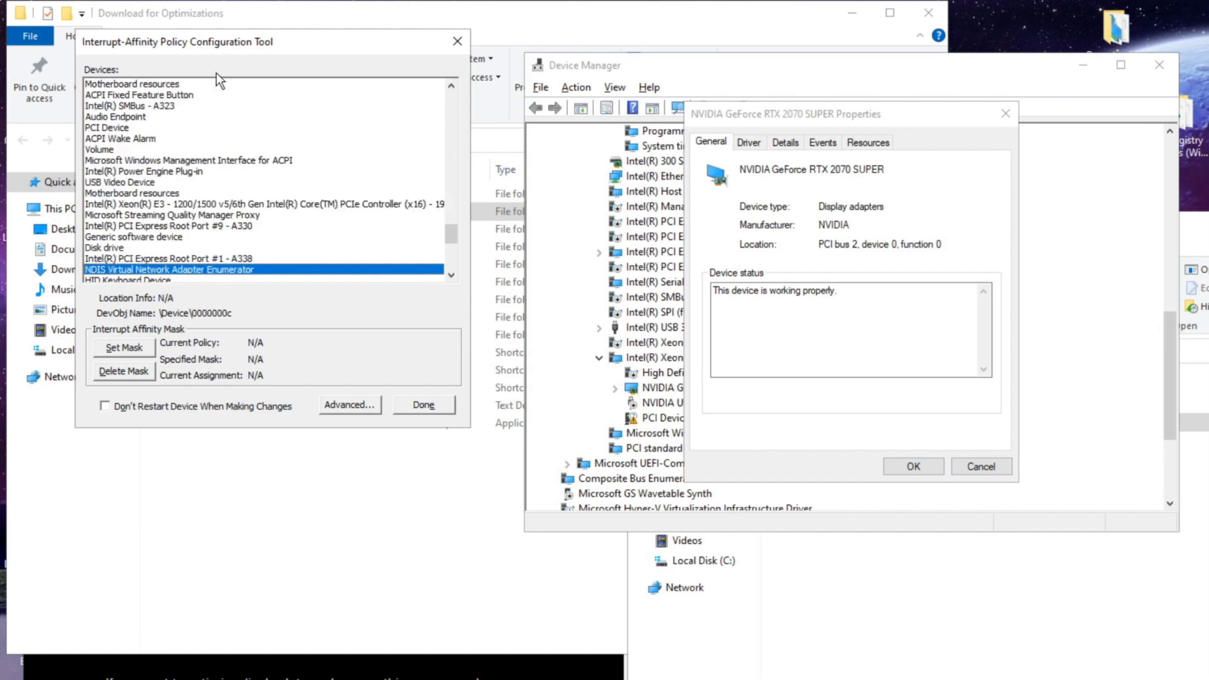
Check the logical processors in Task Manager, view the RTX 2070 SUPER's interrupt affinity mask, and close its mask and properties windows
left_click(926, 504)
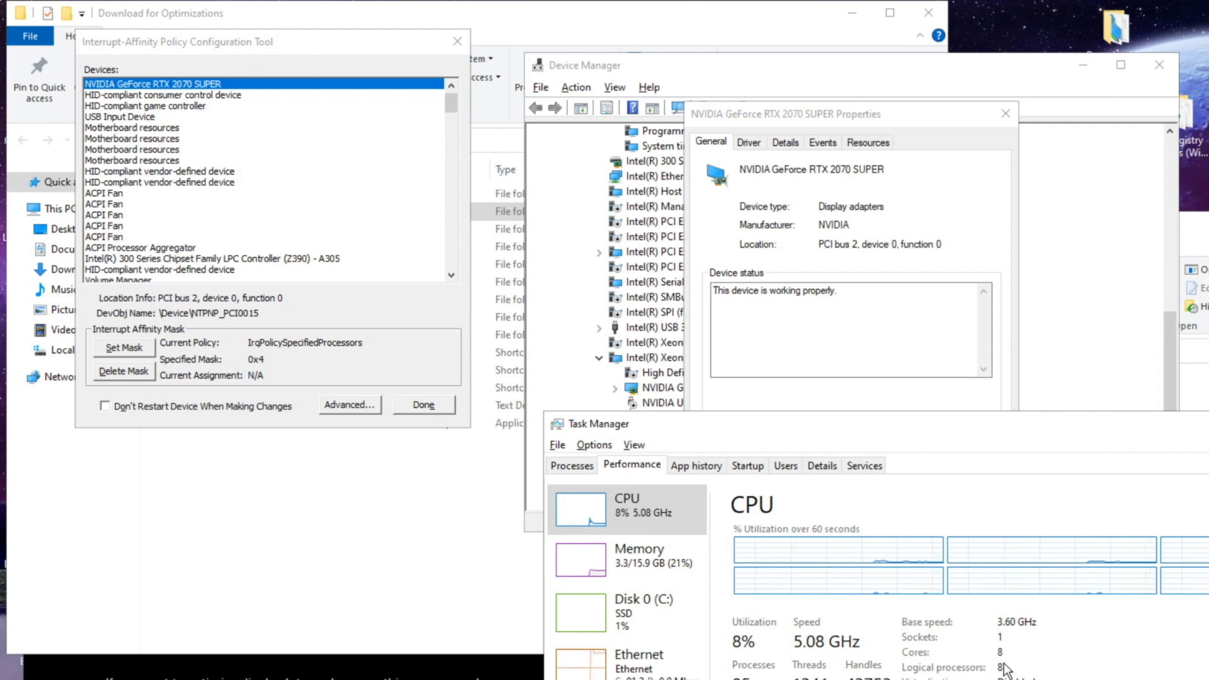
left_click(145, 83)
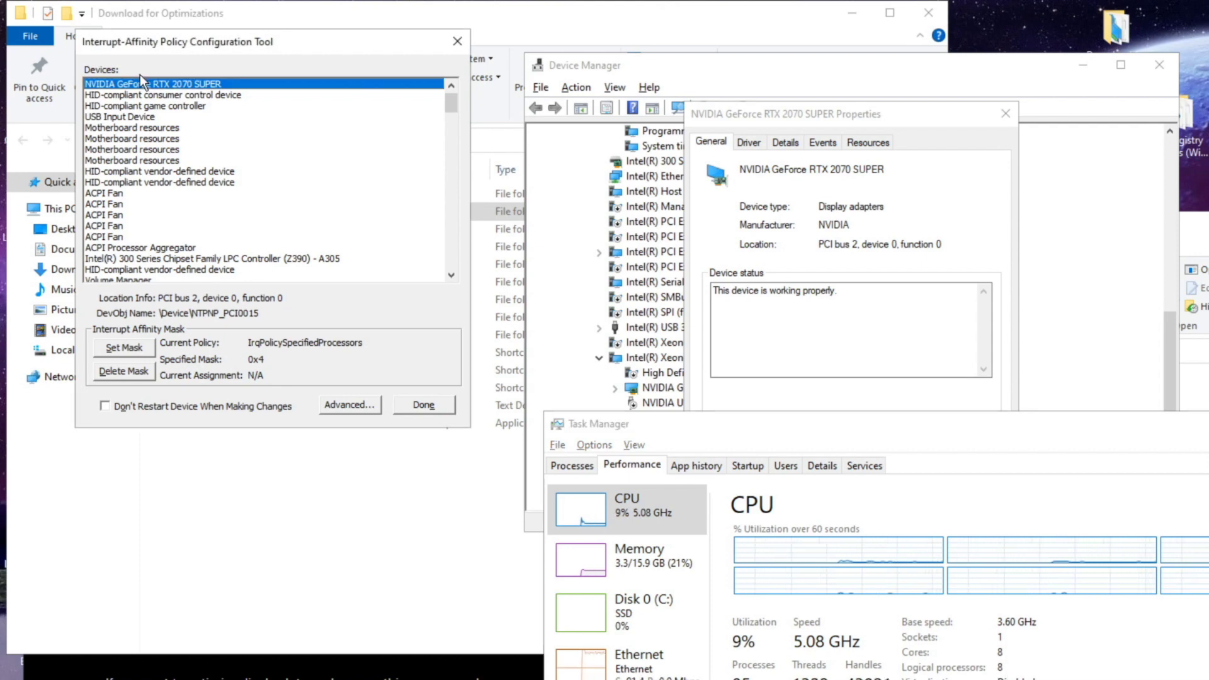
left_click(140, 346)
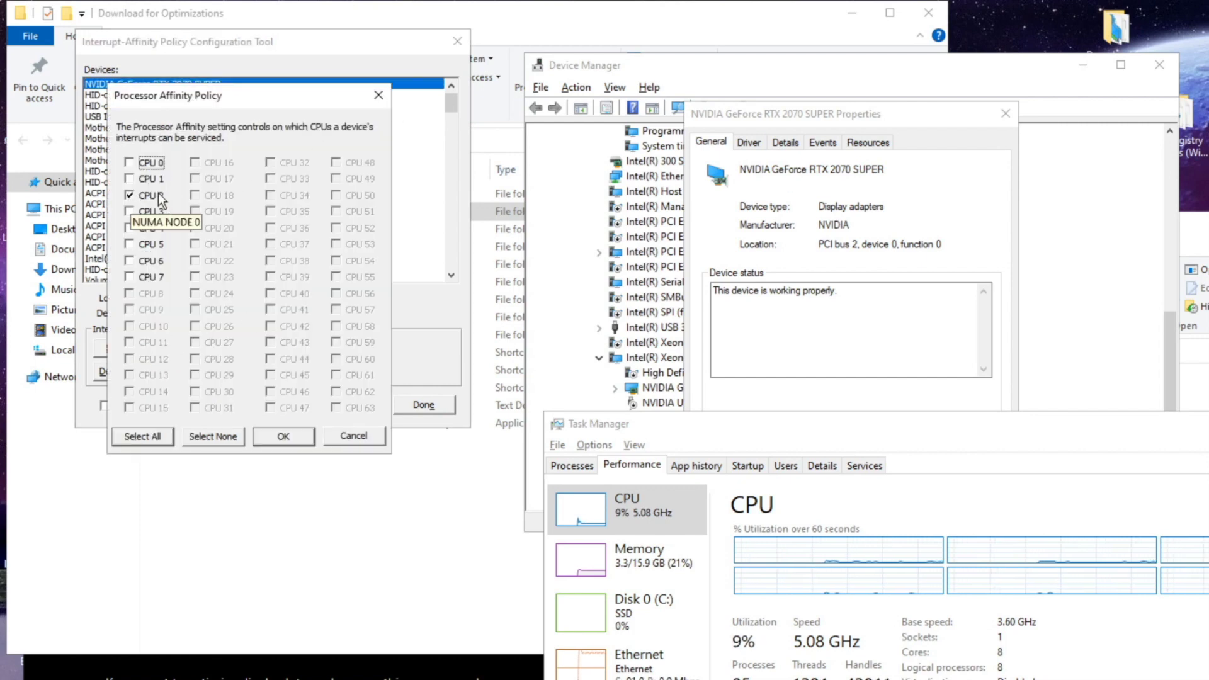
left_click(380, 94)
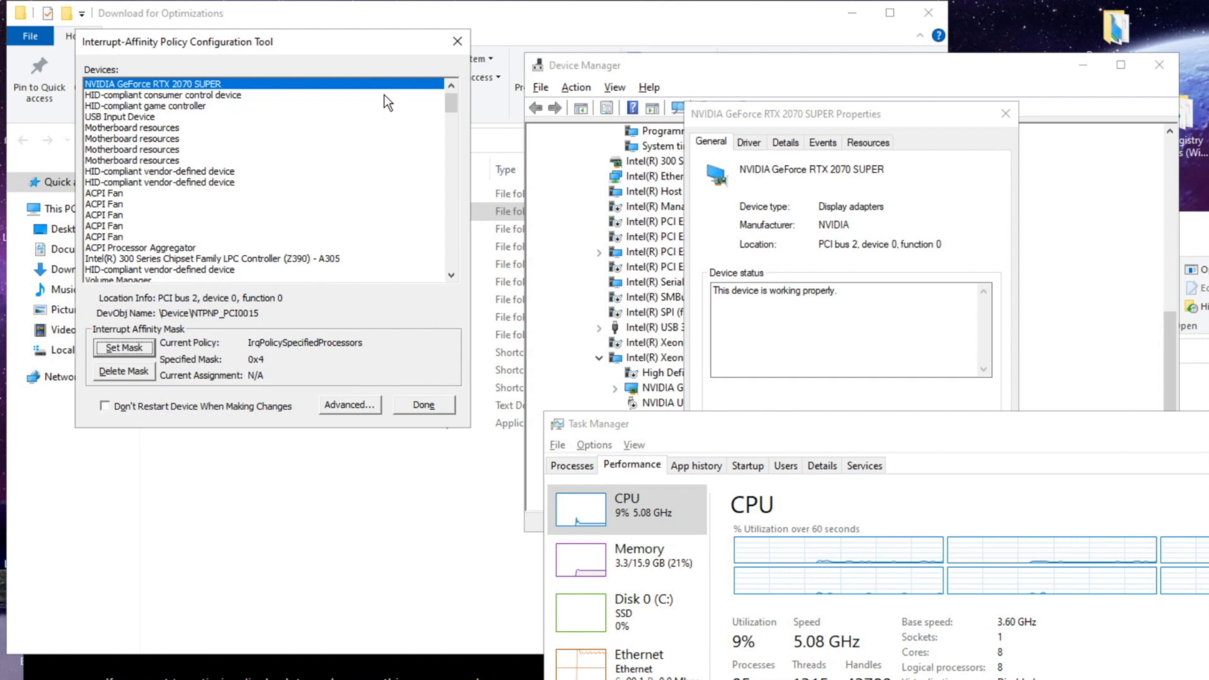
left_click(948, 118)
left_click(1006, 114)
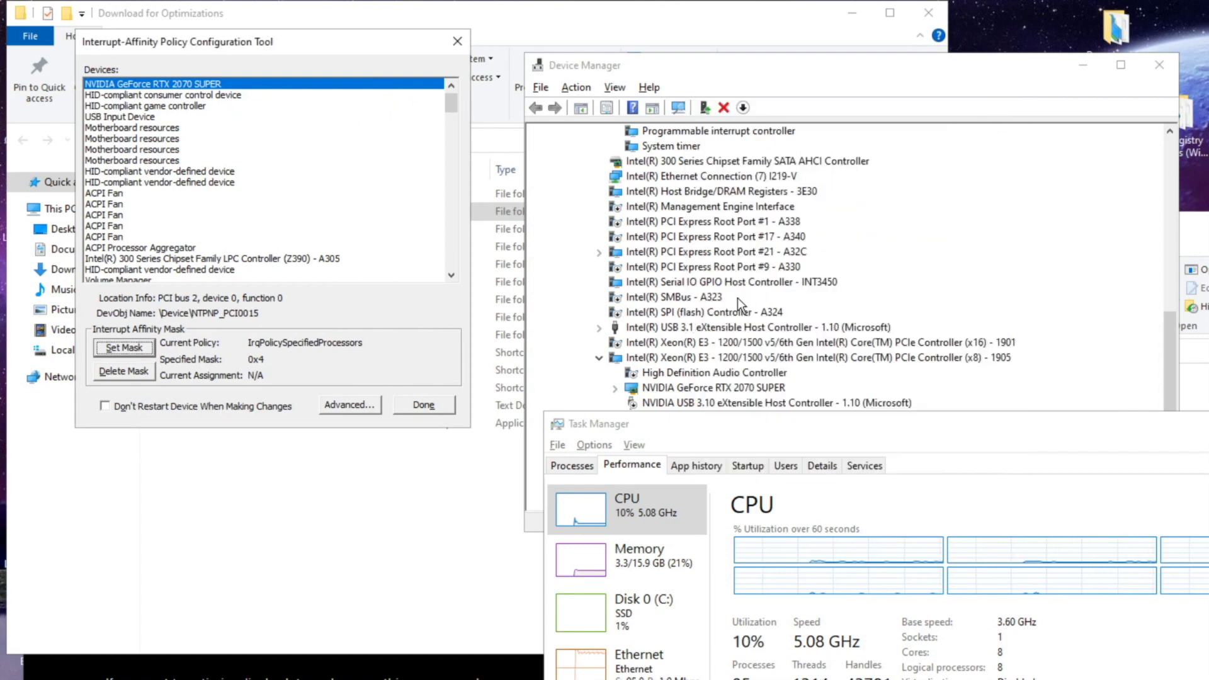
Highlight the Intel USB 3.1 eXtensible Host Controller's PCI location, then view the USB xHCI Compliant Host Controller's affinity mask in the affinity tool
left_click(693, 326)
right_click(694, 325)
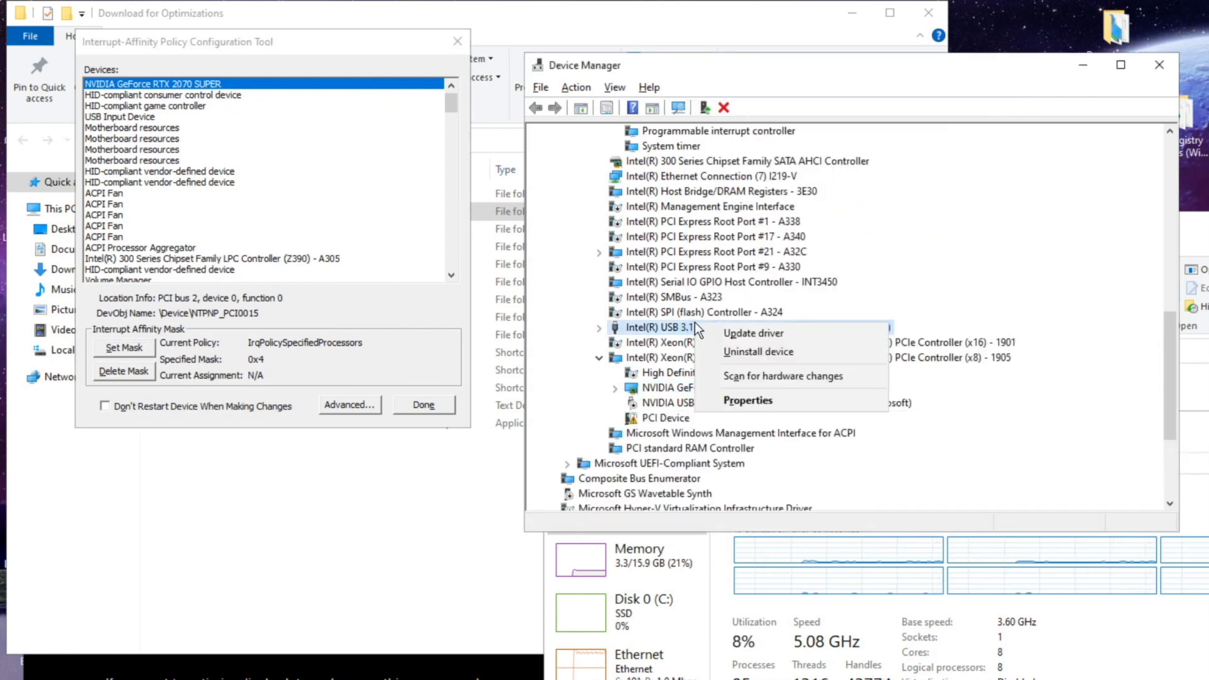
left_click(746, 399)
left_click_drag(946, 246, 847, 249)
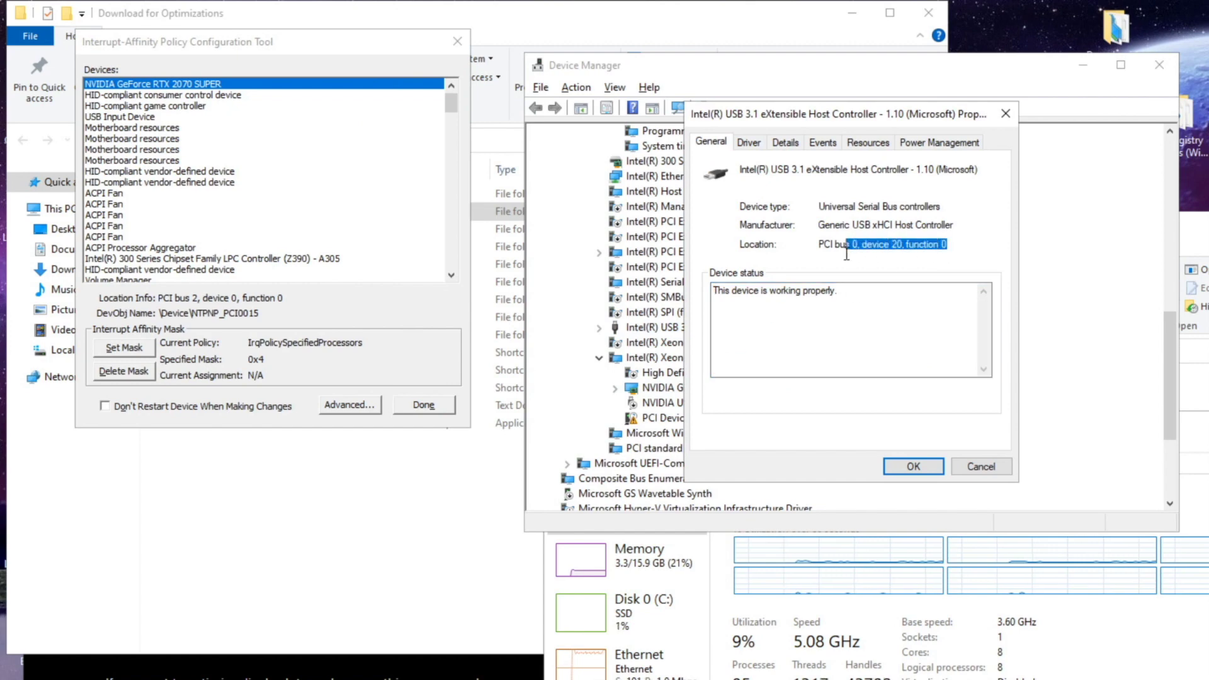
left_click(824, 251)
left_click(1006, 113)
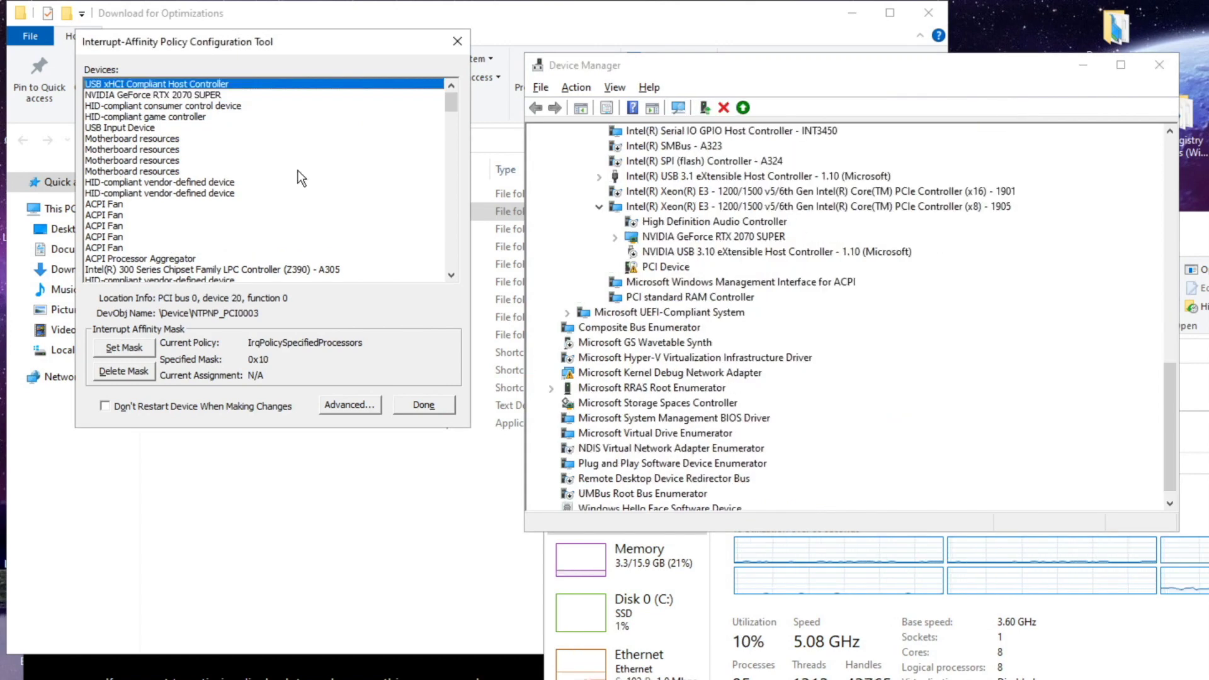
double_click(143, 84)
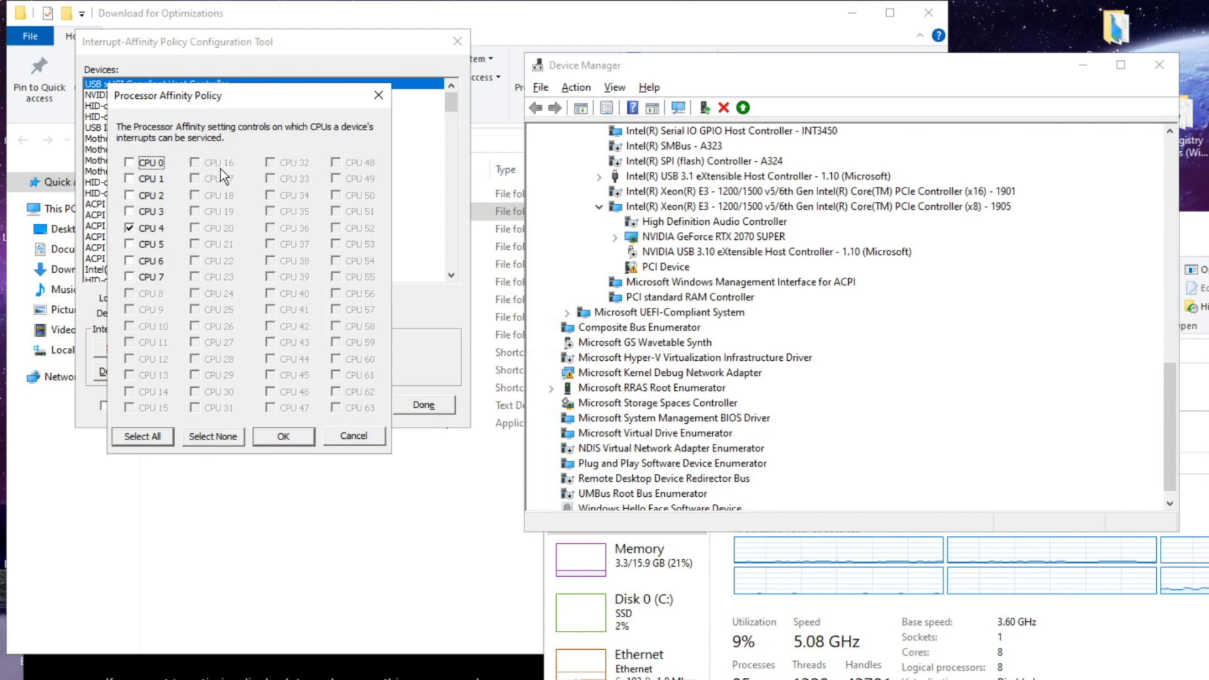
key("Return")
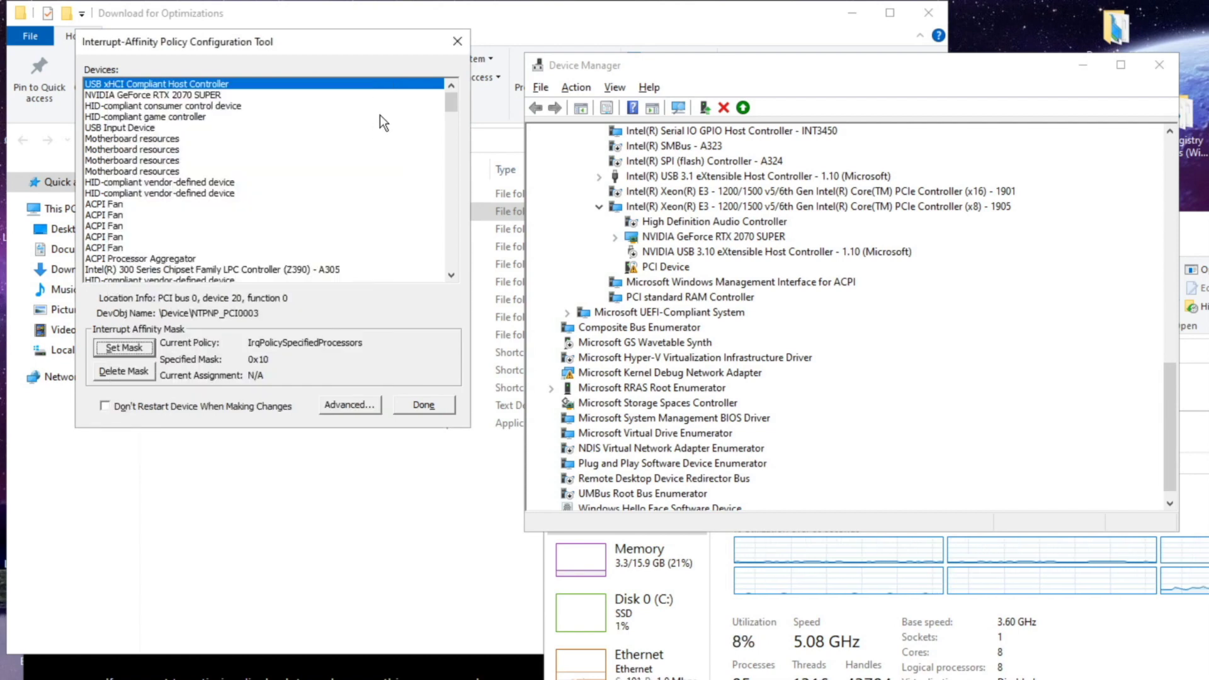
Open the properties of the Intel Xeon E3 PCIe Controller (x8) - 1905 in Device Manager and highlight its PCI location
left_click(913, 211)
right_click(913, 210)
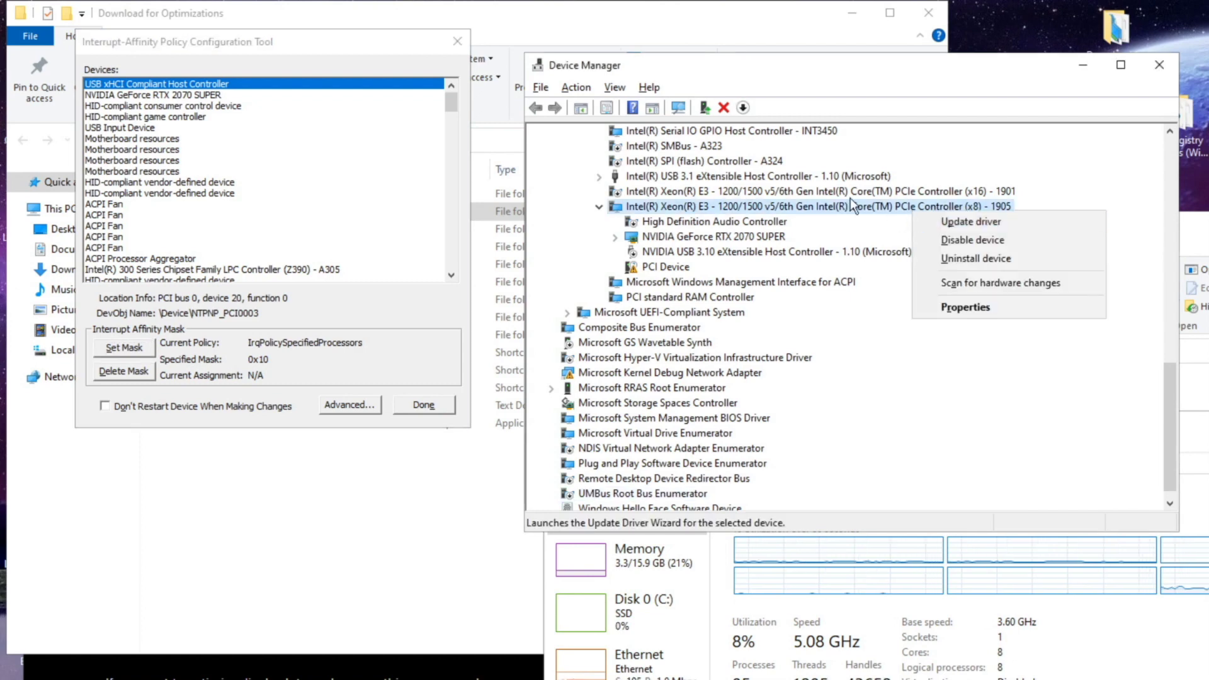
left_click(658, 238)
left_click(739, 218)
left_click(751, 205)
right_click(749, 203)
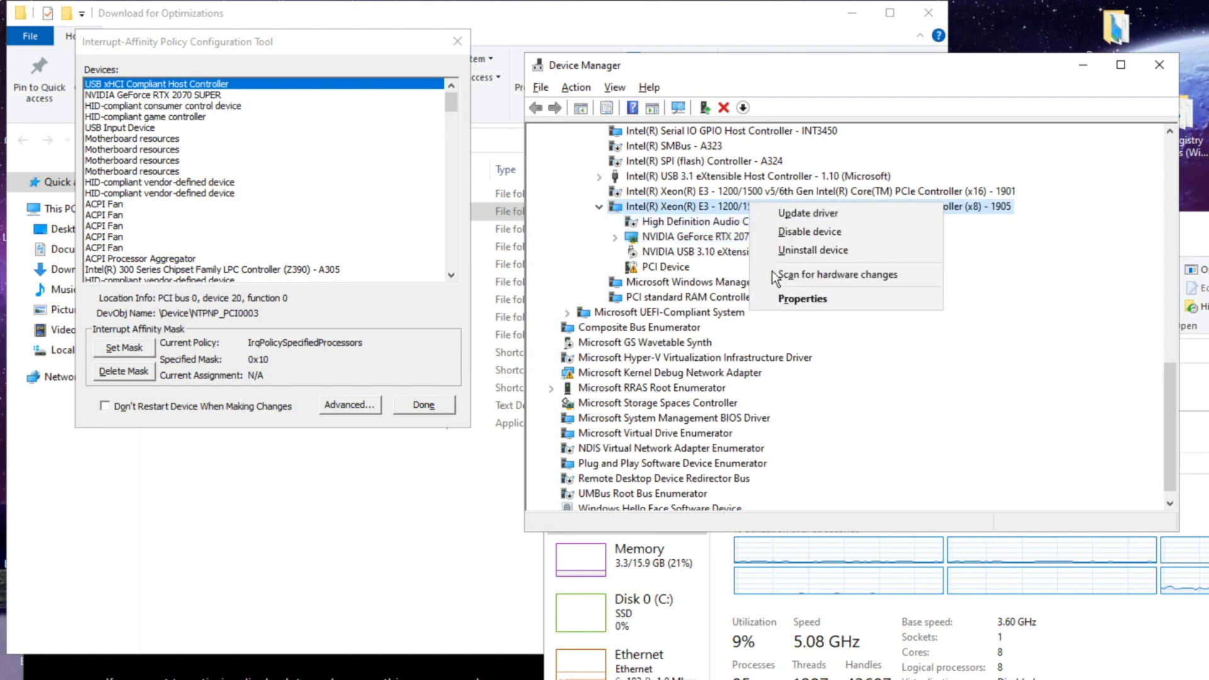
left_click(773, 307)
left_click_drag(943, 244, 817, 242)
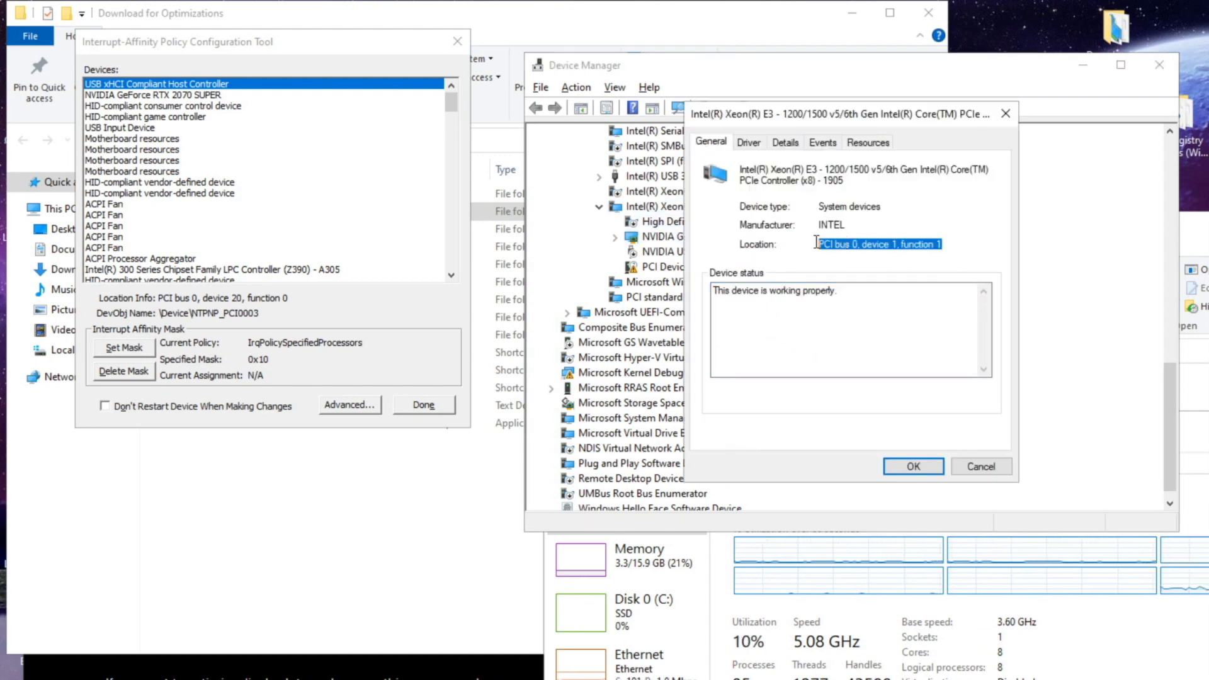
Open the affinity mask of the Intel Xeon E3 PCIe Controller (x8) in the affinity tool and enable CPU 3 alongside CPU 2
left_click_drag(451, 102, 451, 138)
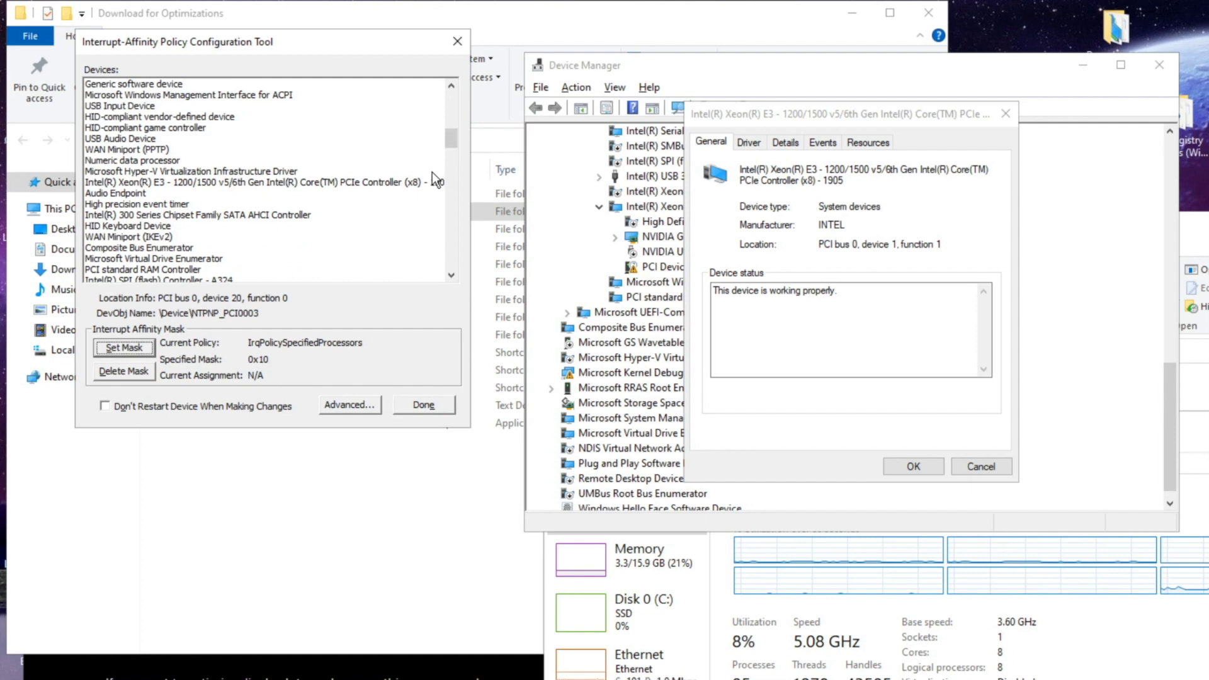
left_click(415, 183)
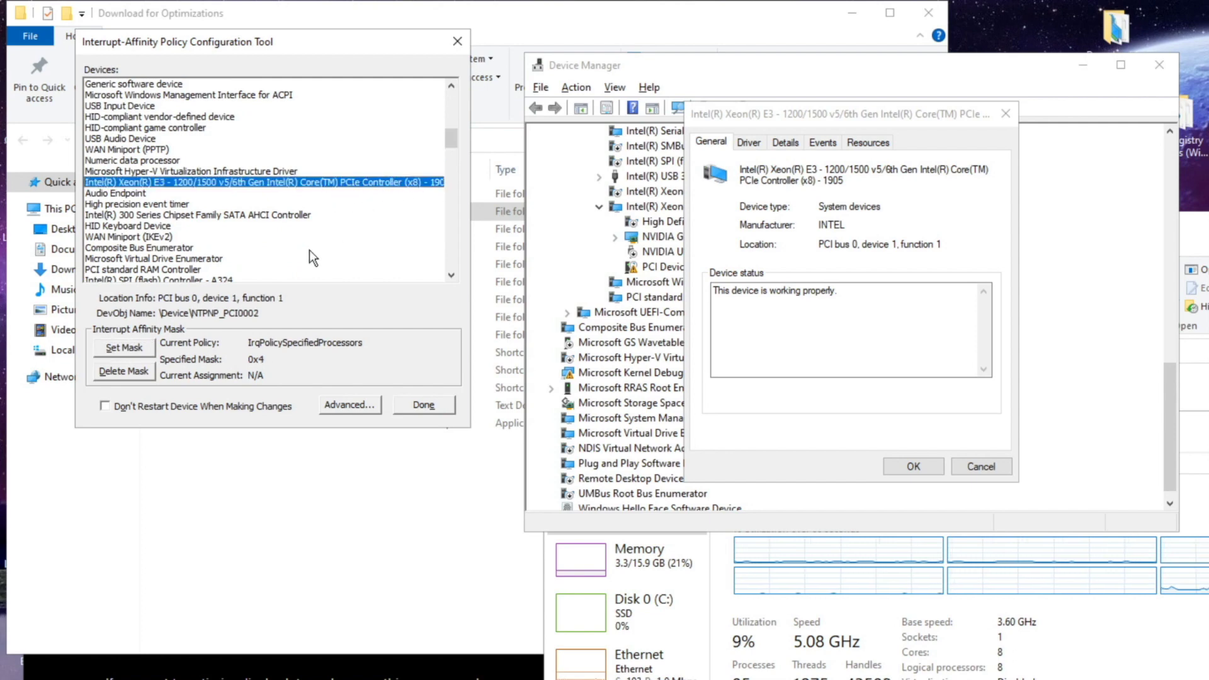
left_click(143, 348)
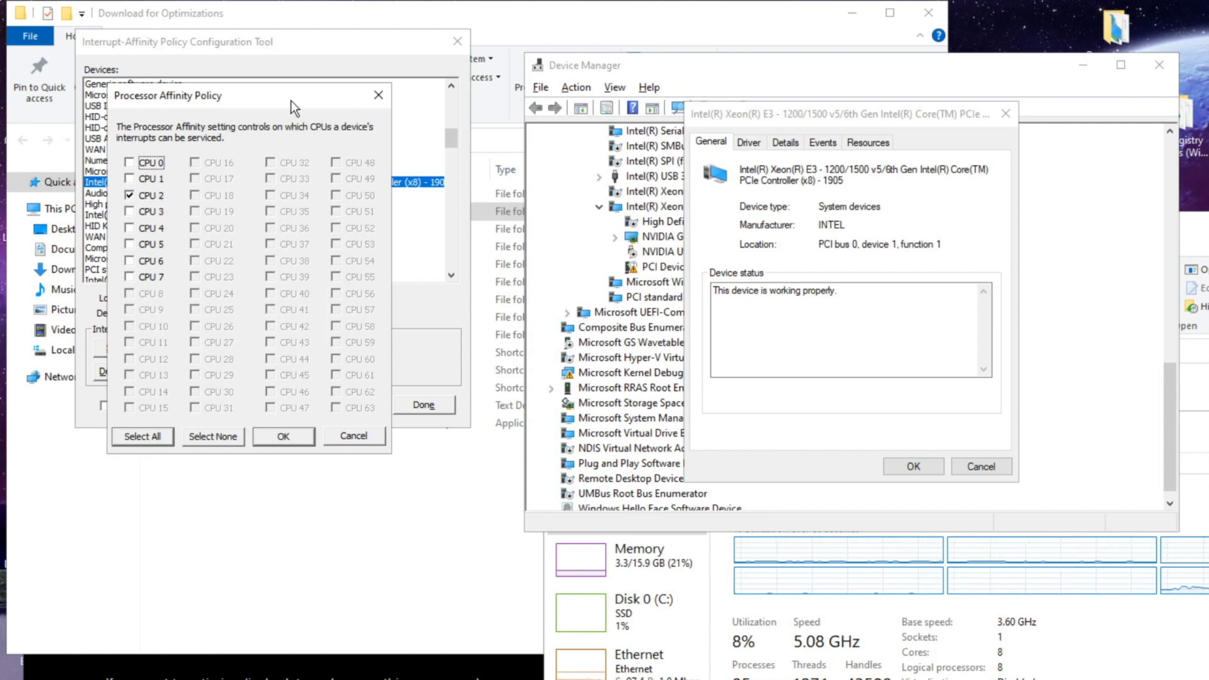
left_click_drag(291, 100, 422, 94)
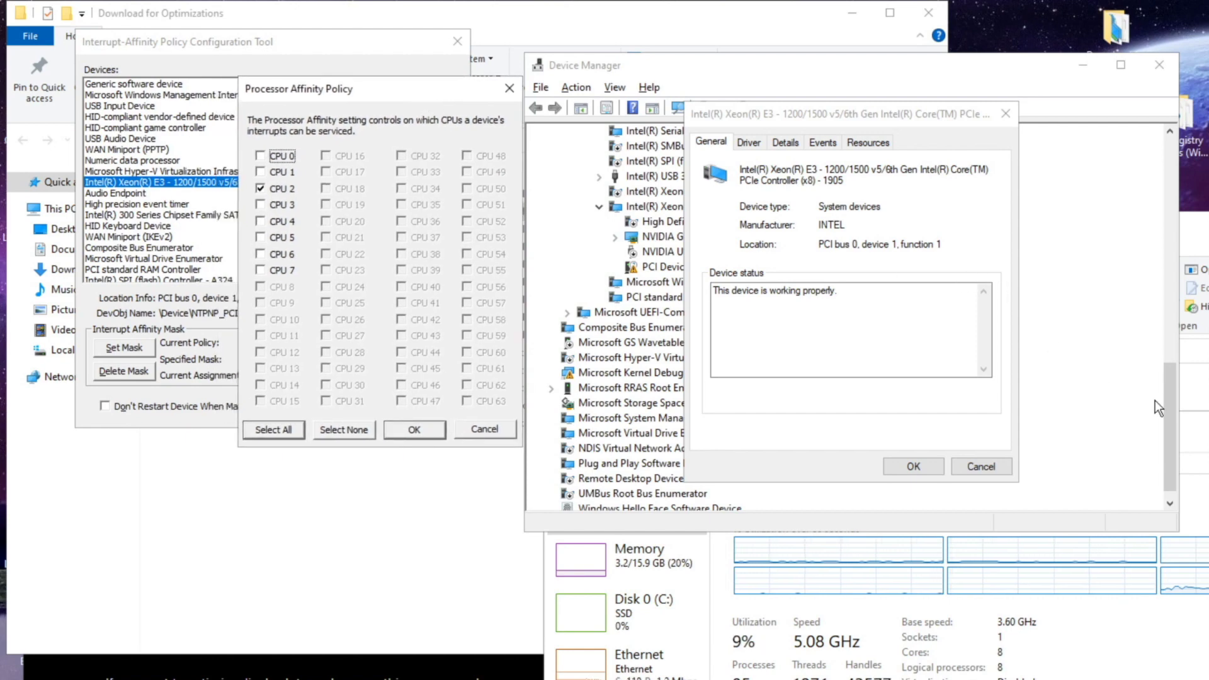
left_click(1020, 668)
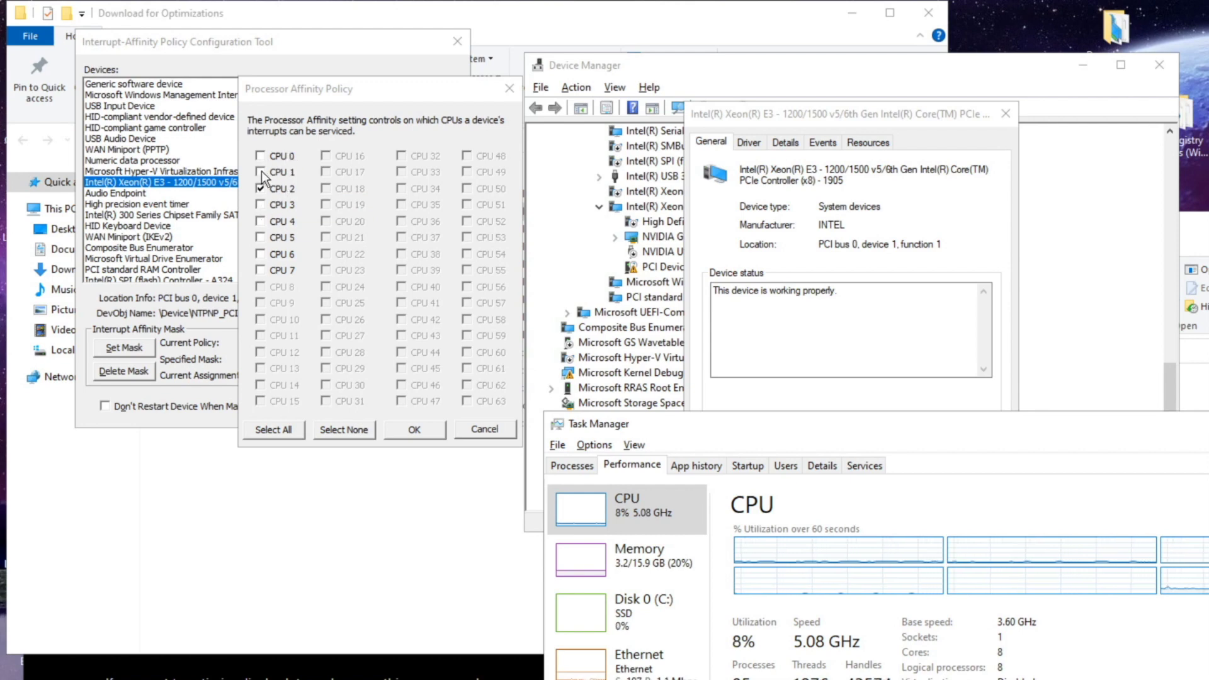
left_click(261, 204)
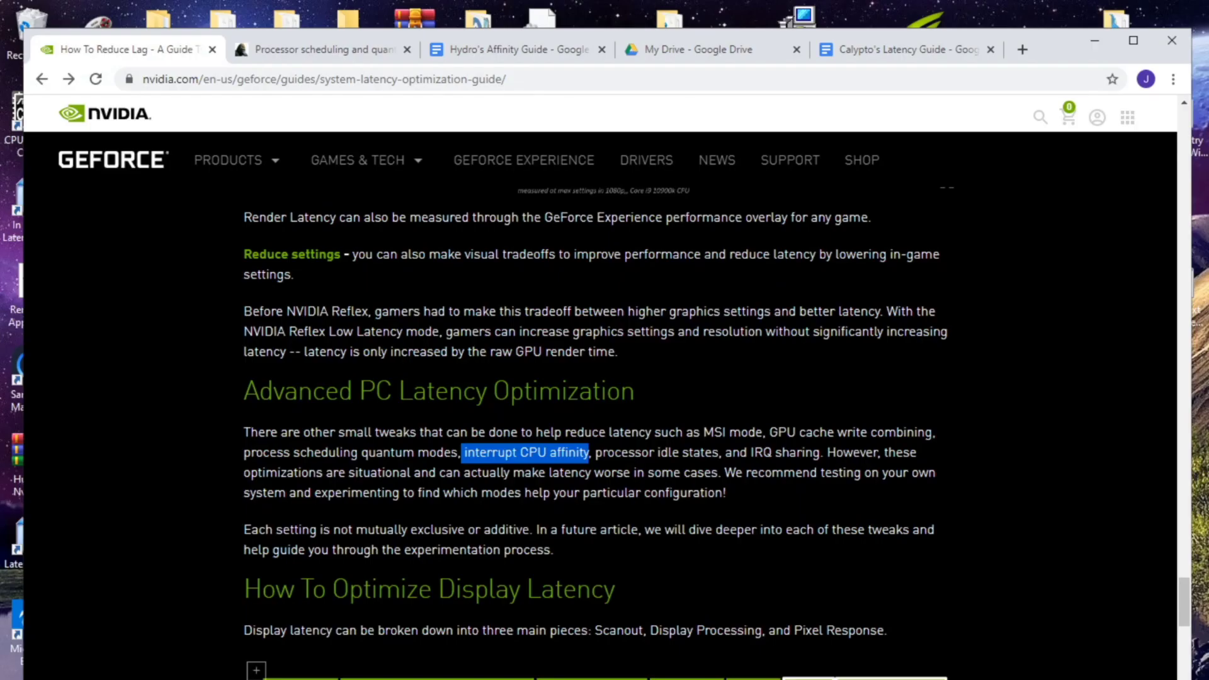
left_click_drag(592, 453, 719, 453)
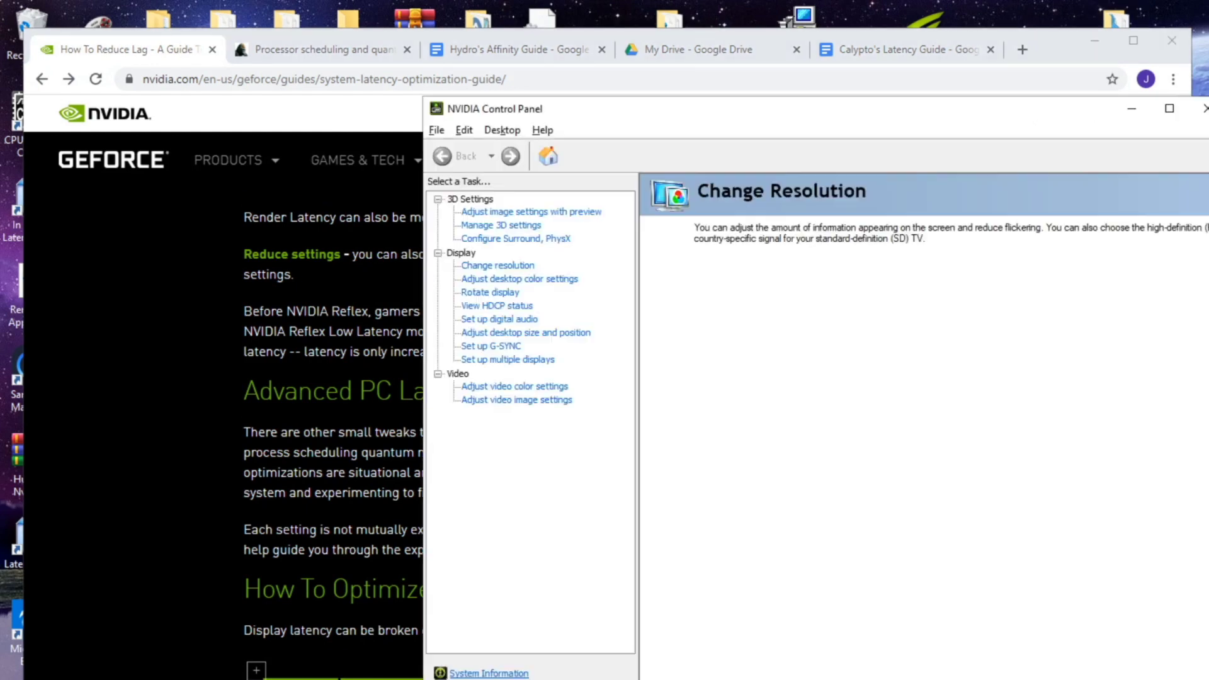
Open Fortnite's program-specific 3D settings in NVIDIA Control Panel and read the description of Power management mode
left_click(520, 227)
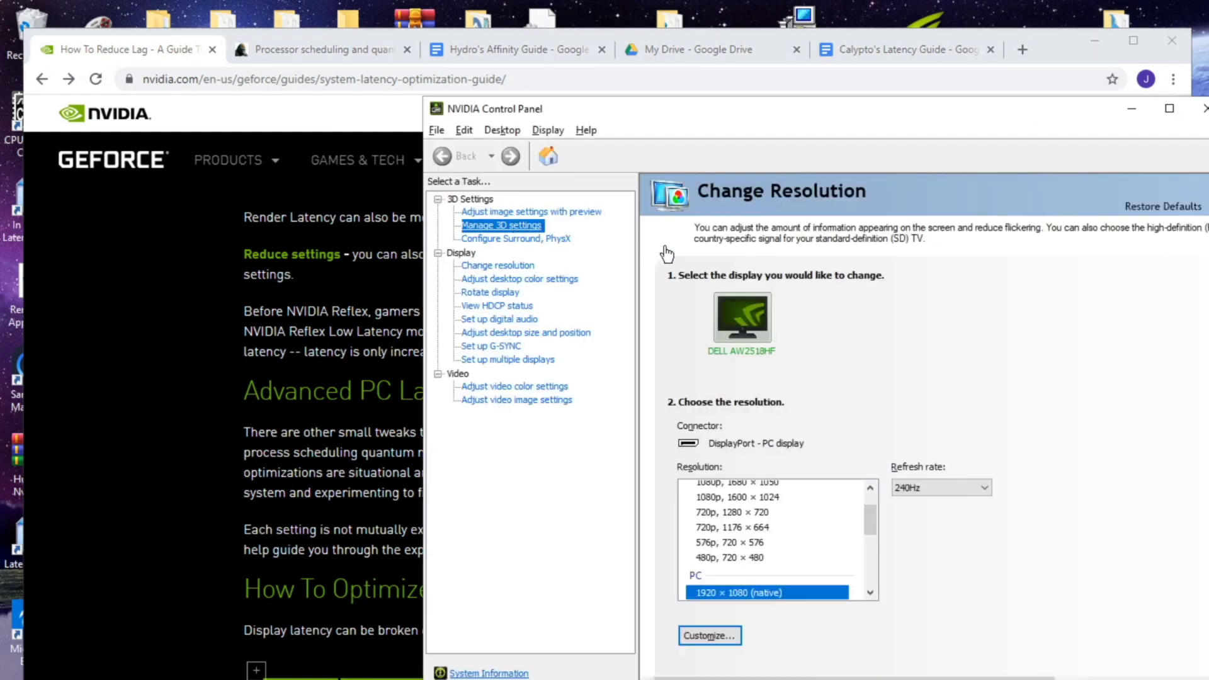
left_click(786, 304)
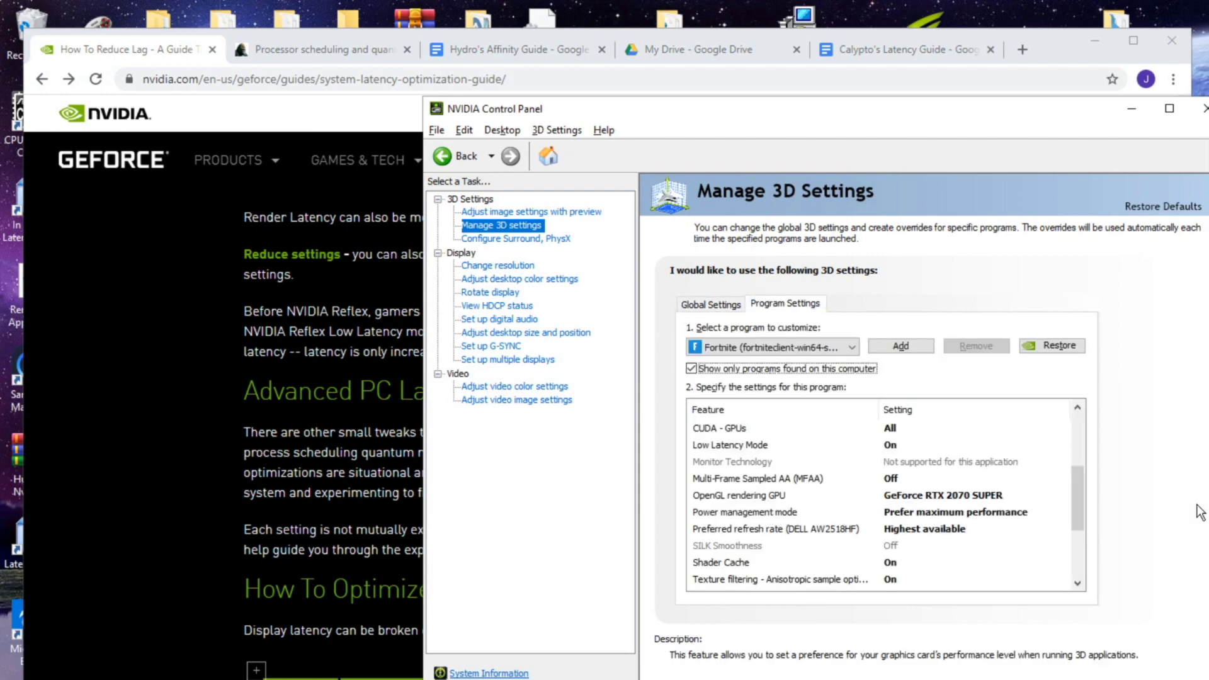
scroll(941, 593, "down", 3)
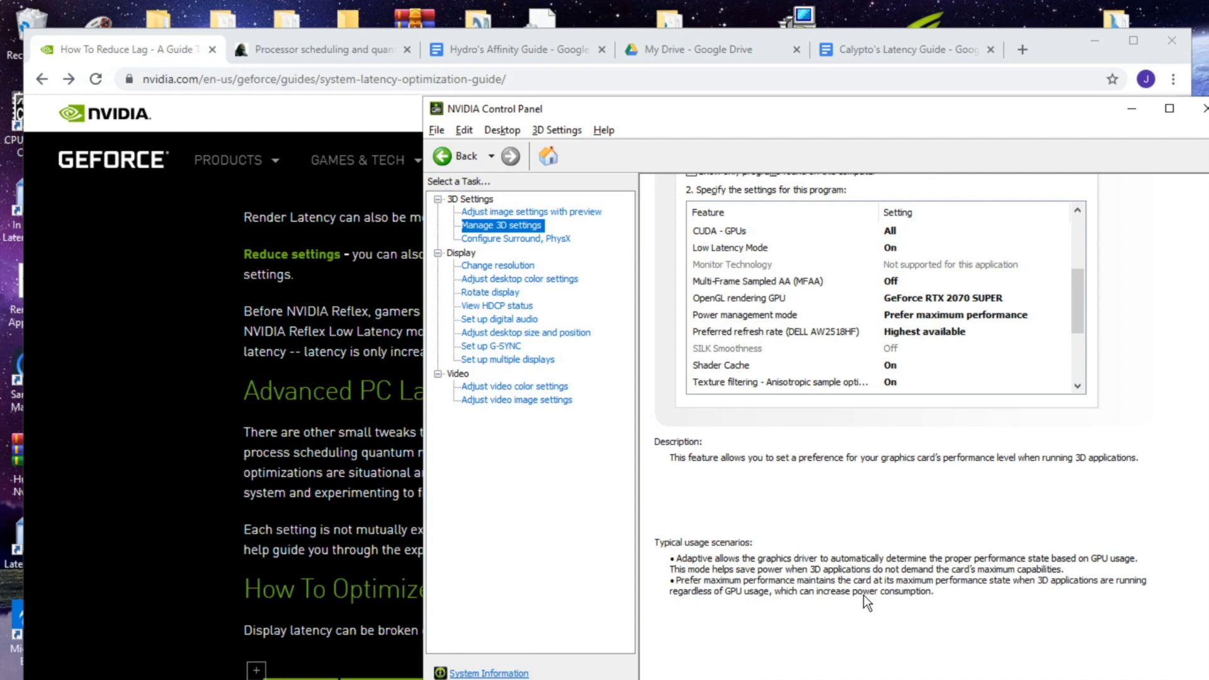
Open the Power & sleep page in Windows Settings and open the additional power settings
key("super+x")
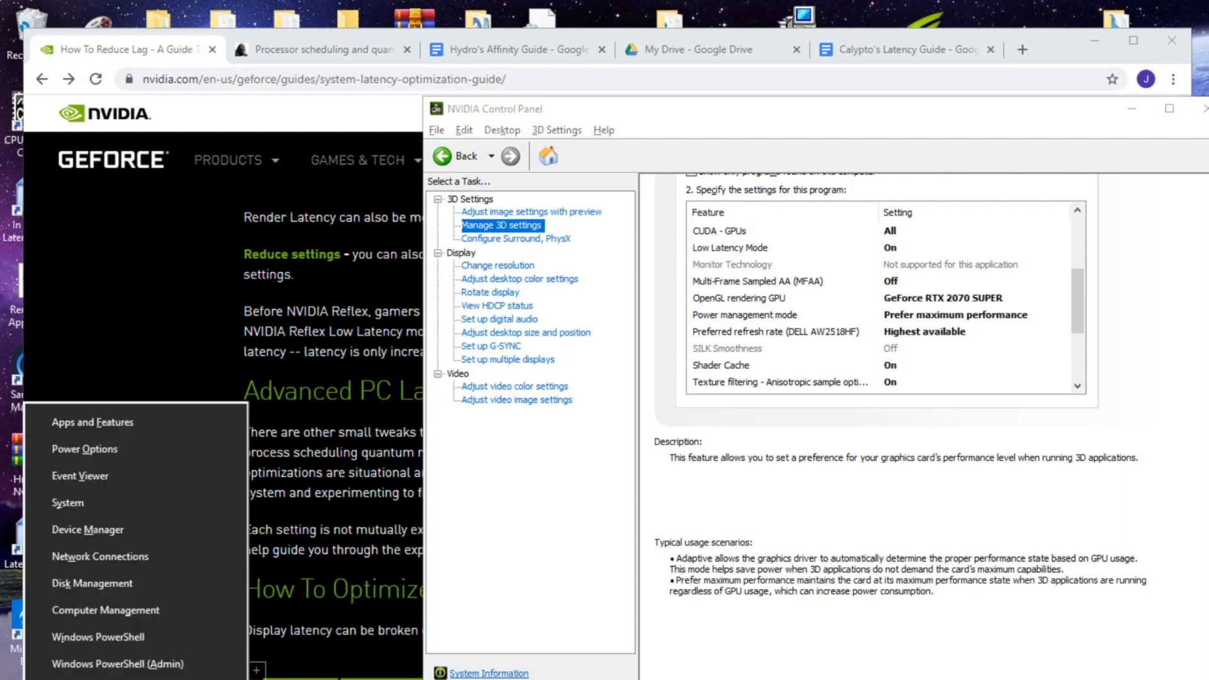
key("n")
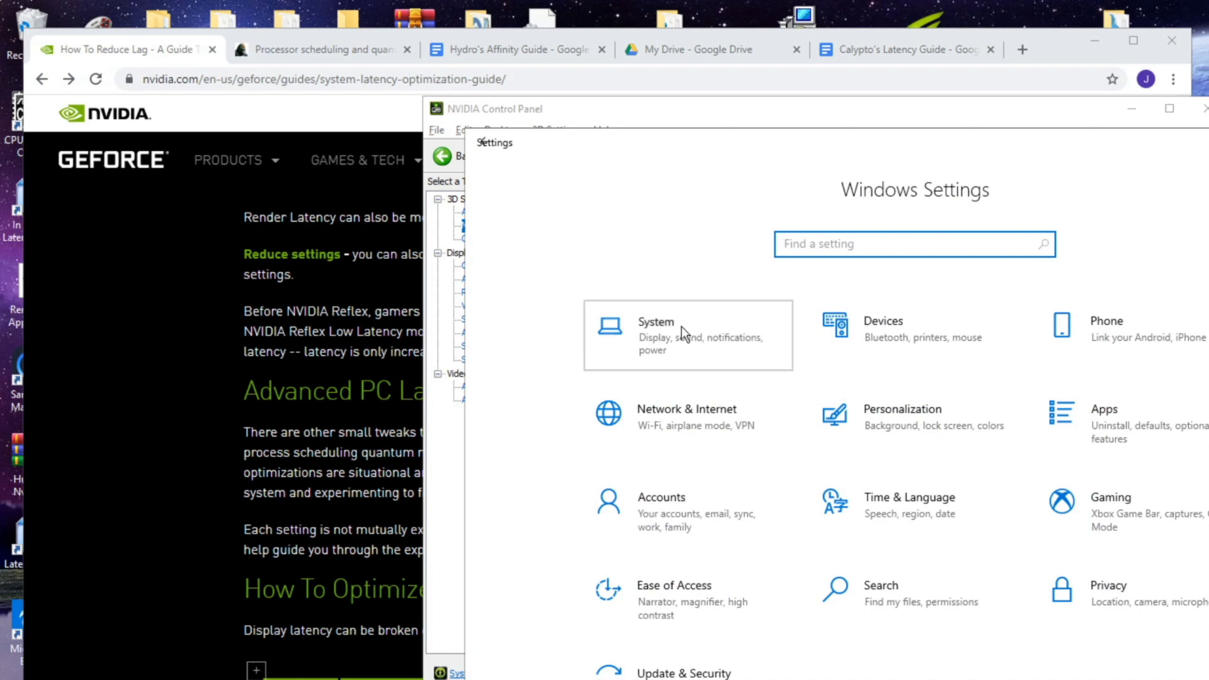
left_click(682, 327)
left_click(557, 482)
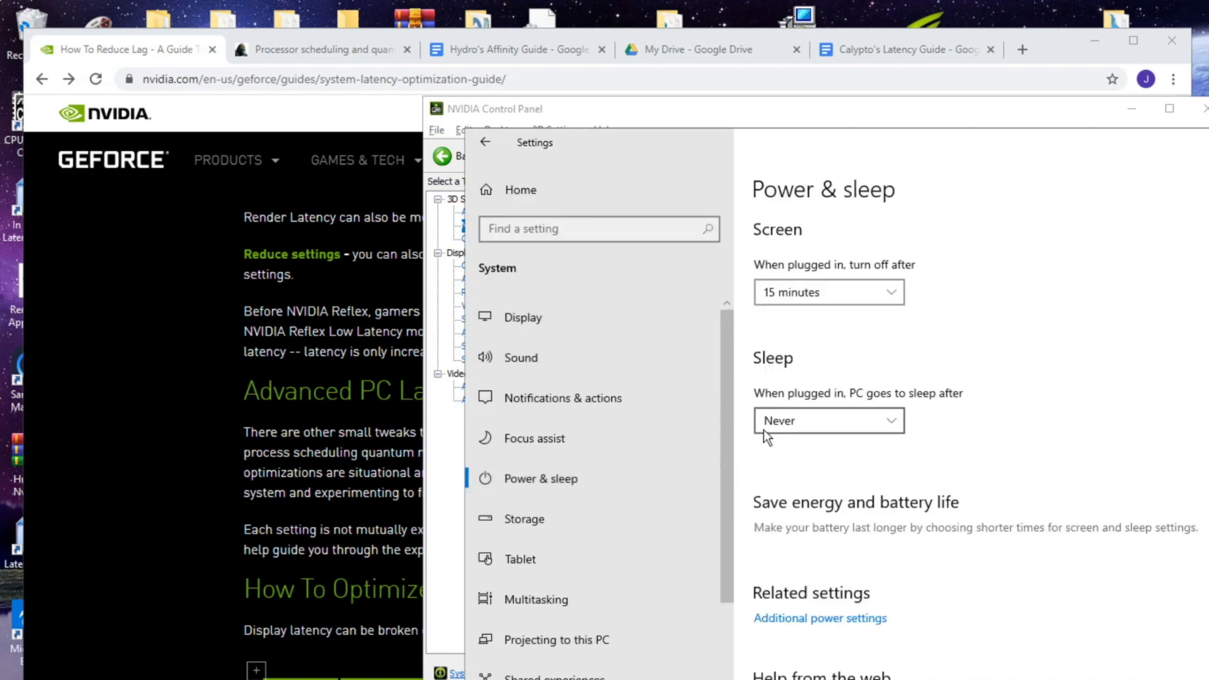
left_click(817, 620)
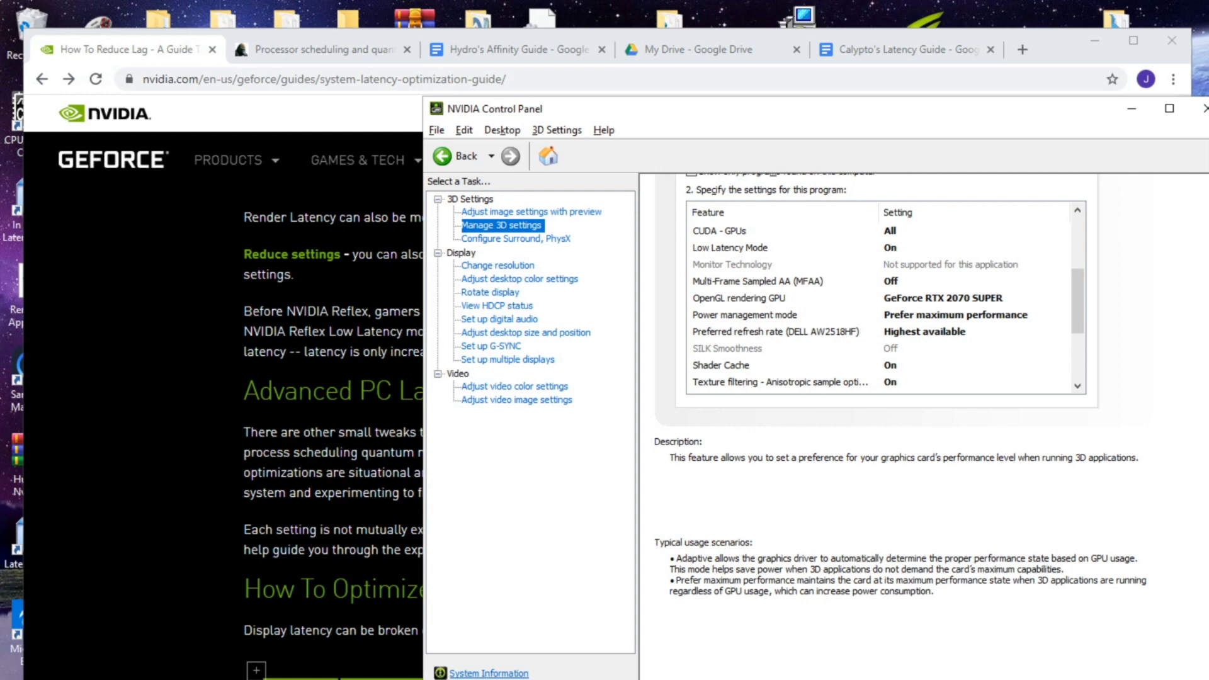
Search the web in a new browser tab for "asus disable cpu c states"
left_click_drag(1028, 119, 1025, 162)
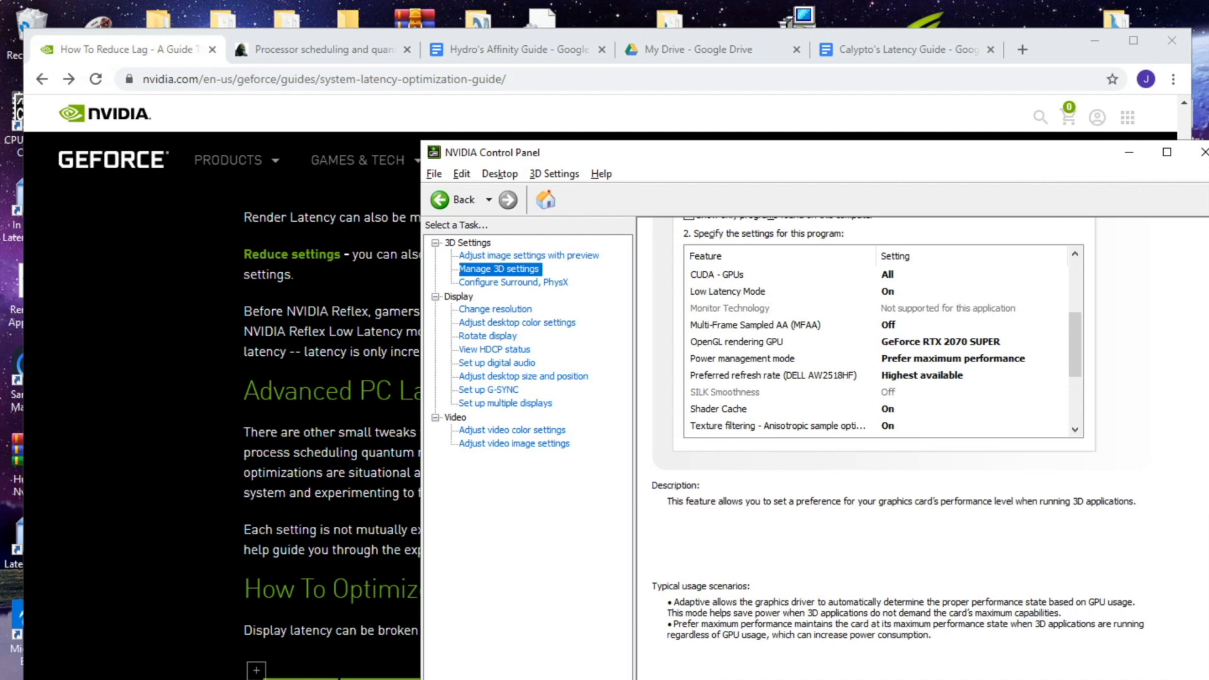
left_click(1027, 50)
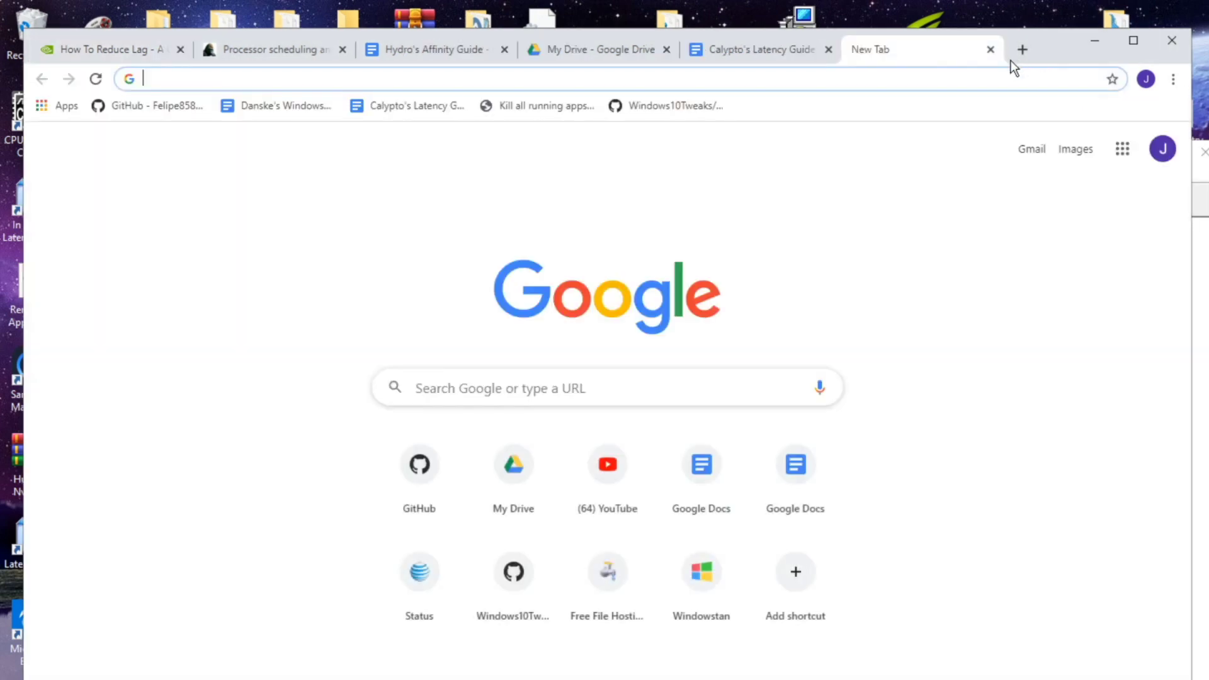
type("asus ")
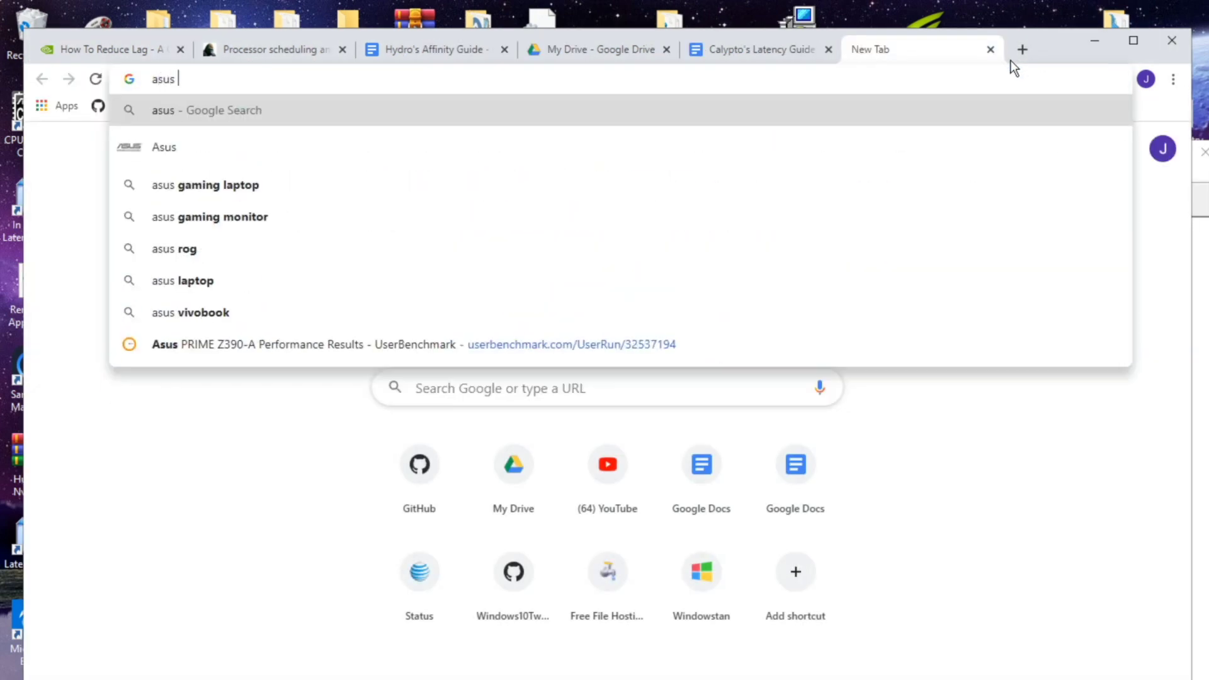
type("disable c")
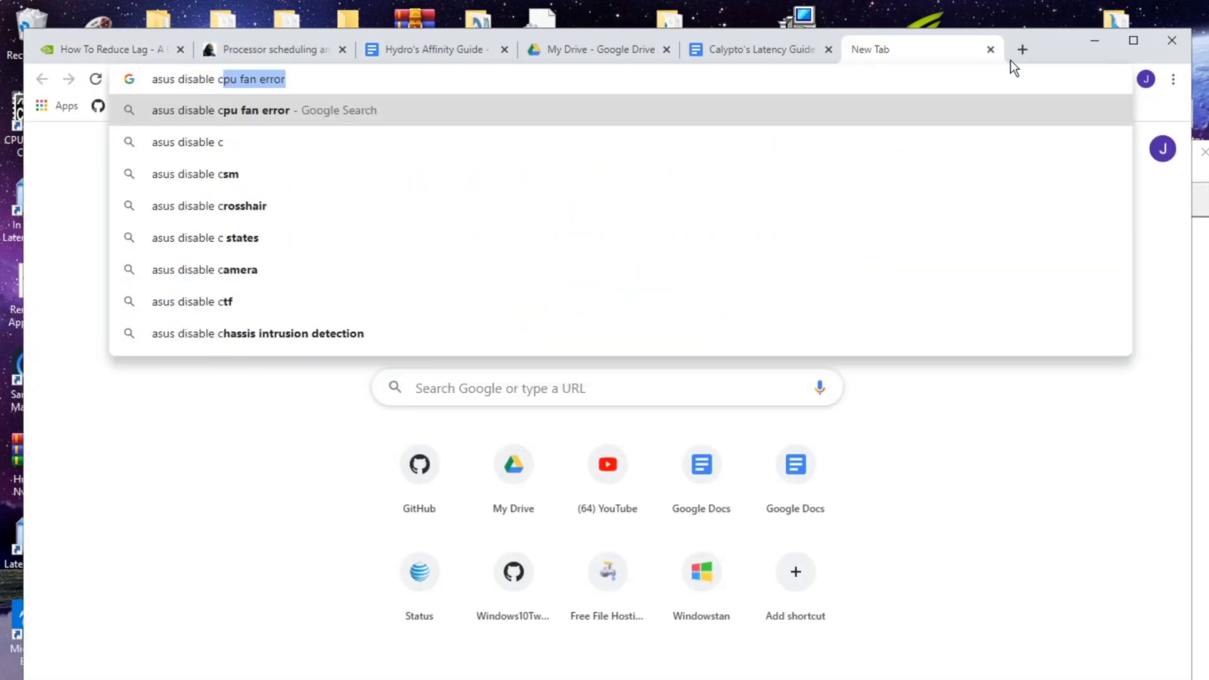
type("pu c states")
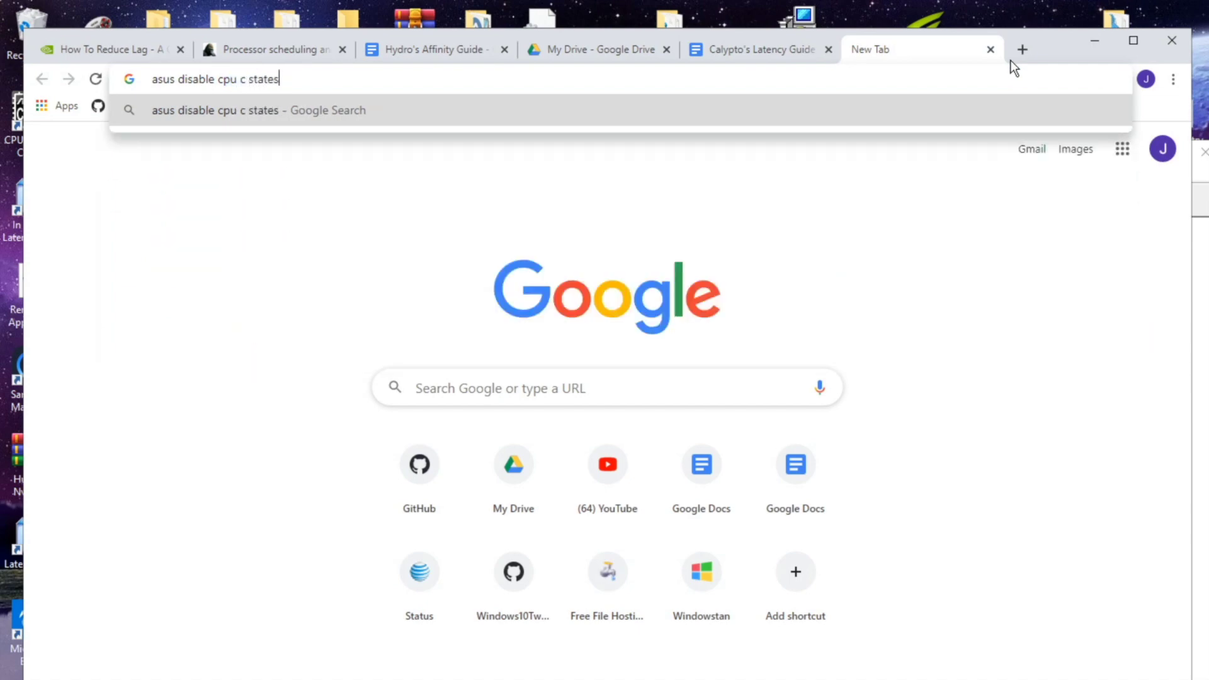
key("Return")
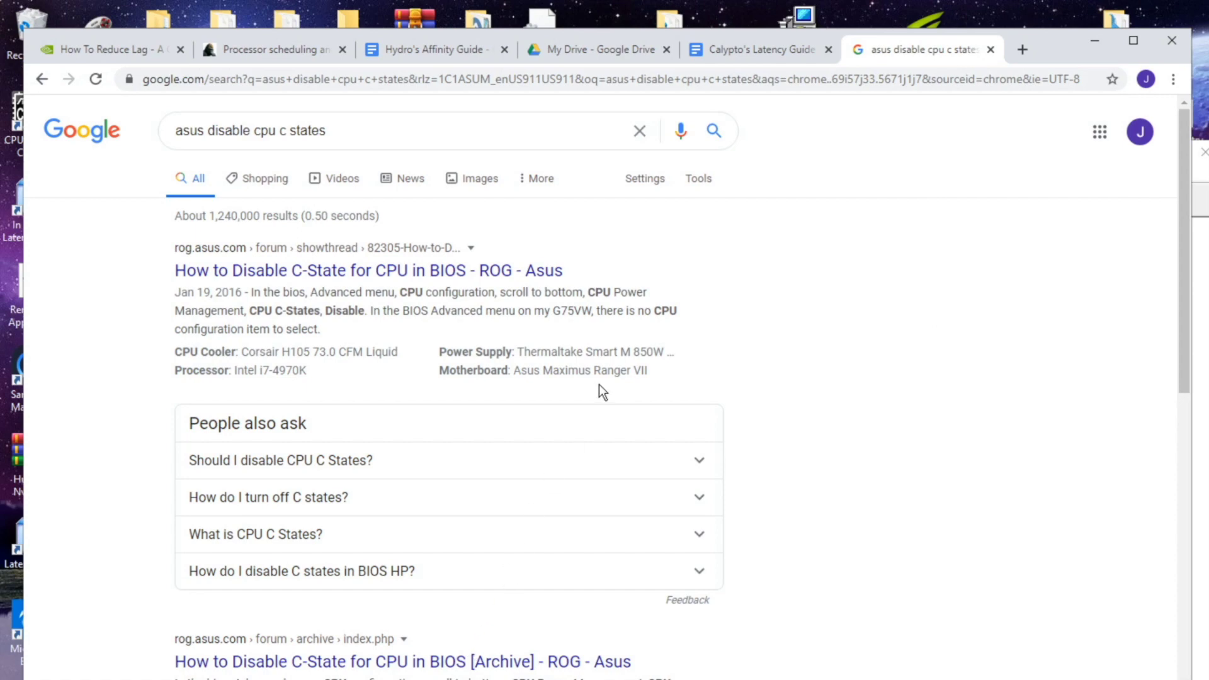
Launch EVGA Precision X1 from the desktop and browse NVIDIA's system latency optimization guide
left_click(1096, 40)
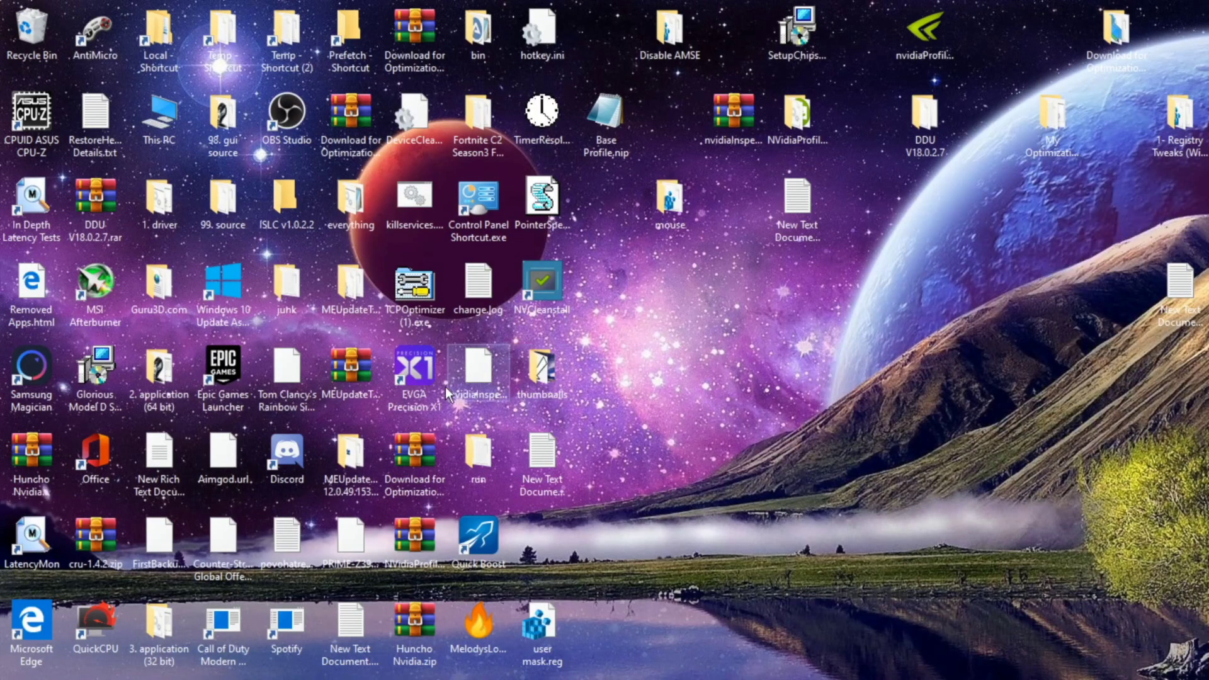
double_click(411, 378)
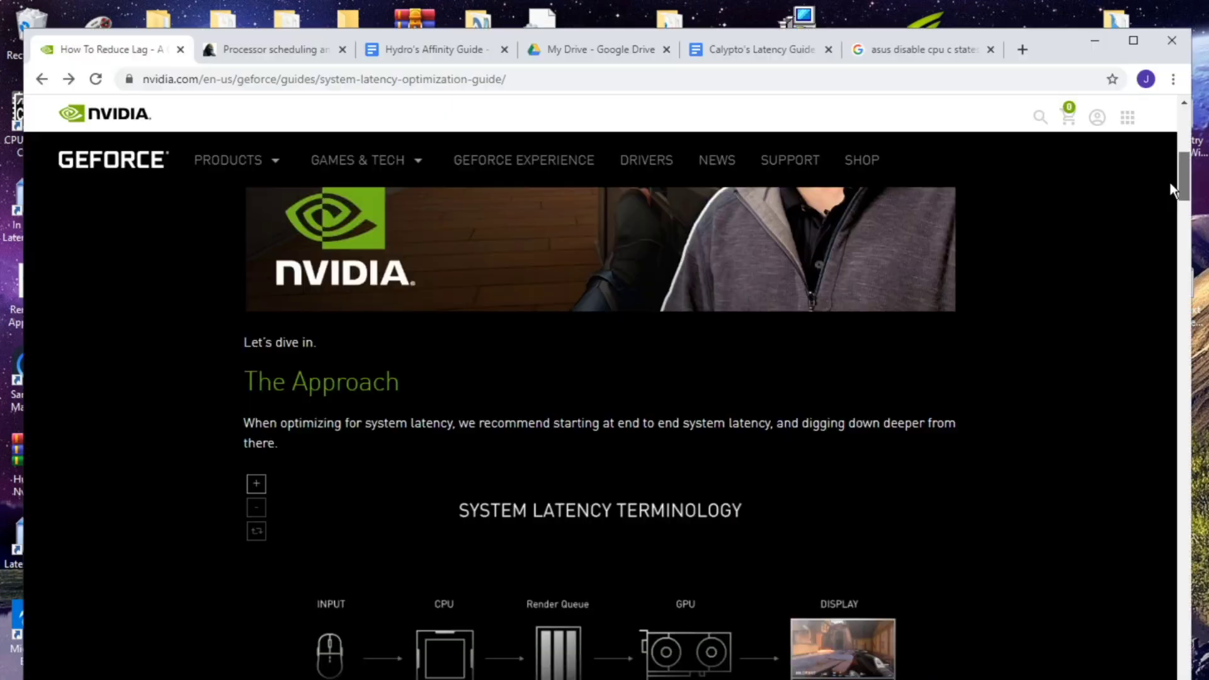
left_click_drag(1173, 183, 1178, 159)
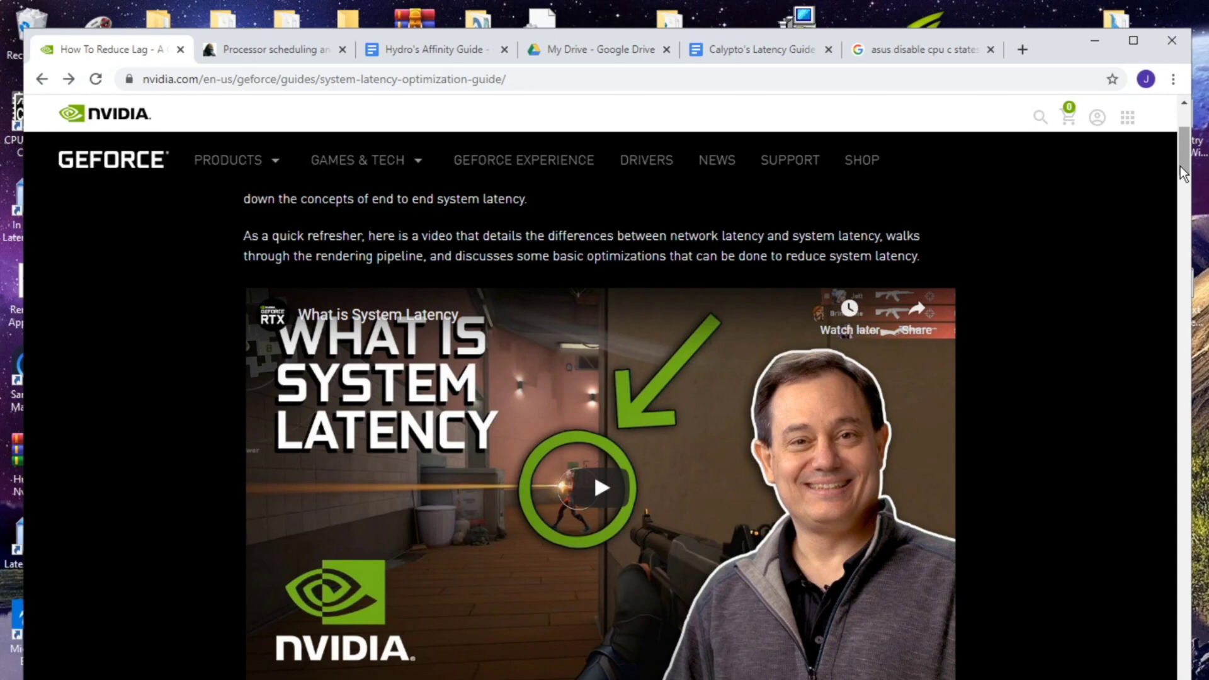
scroll(1183, 173, "down", 5)
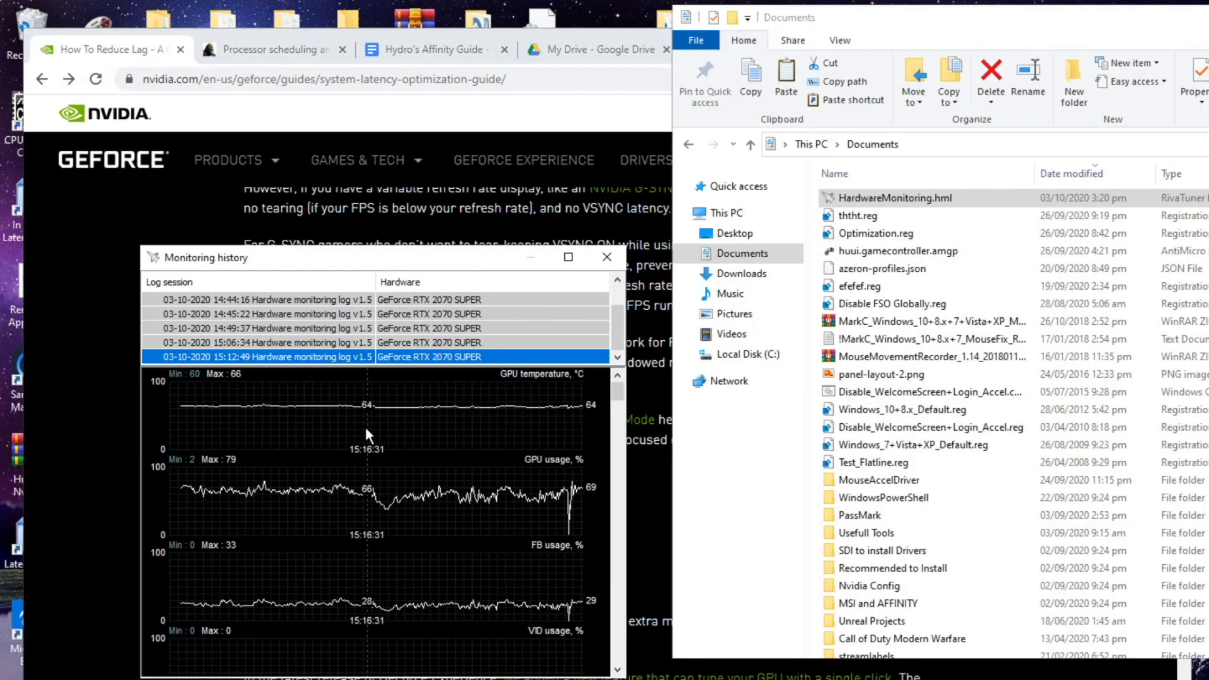
Examine the temperature, usage, framerate and frametime graphs of the 15:12:49 hardware monitoring log, and compare them with the 15:06:34 log
mouse_move(364, 436)
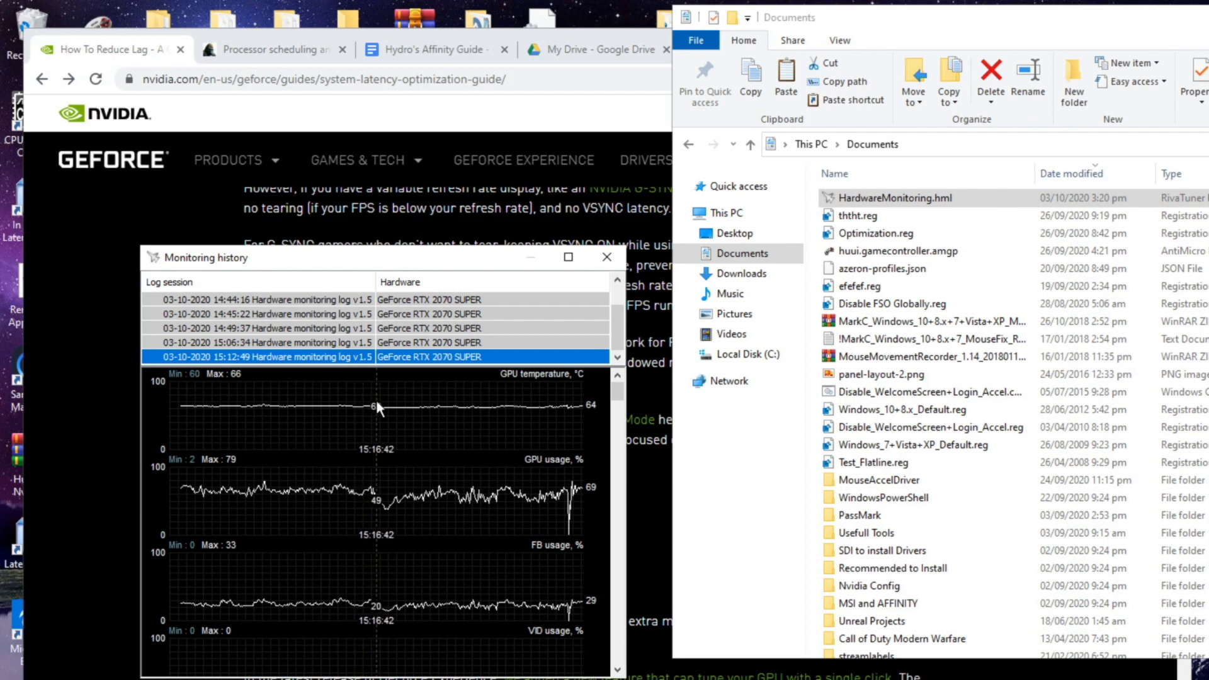
scroll(353, 435, "down", 5)
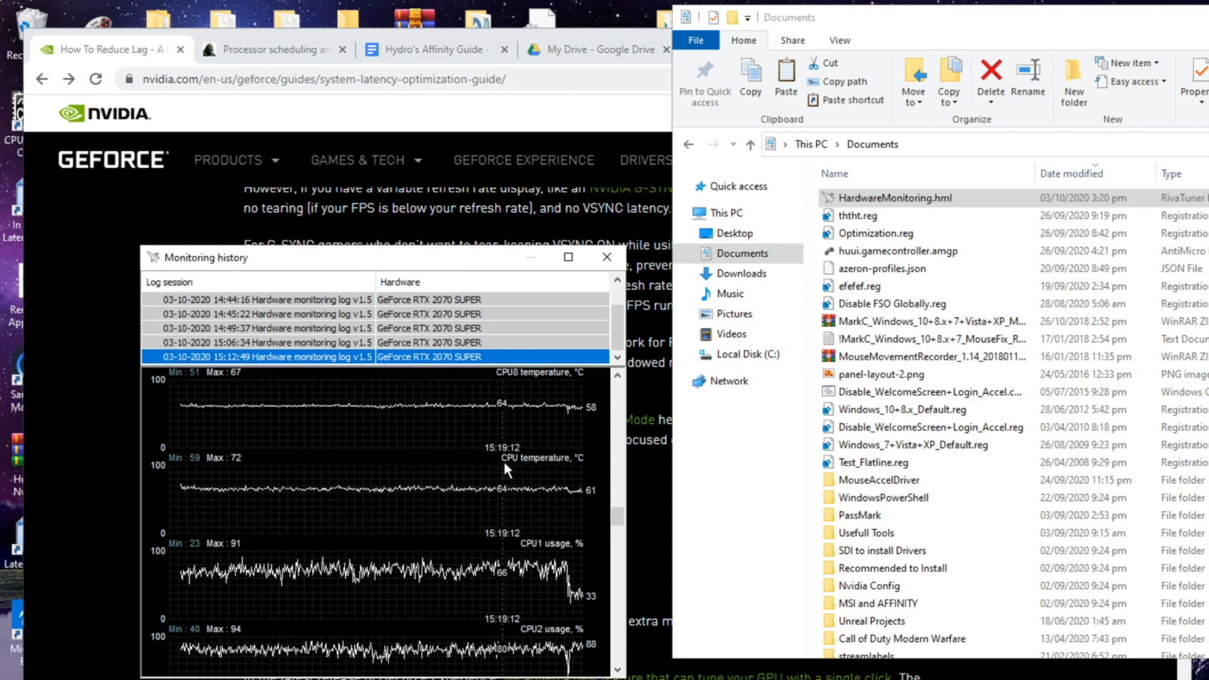
scroll(387, 477, "down", 3)
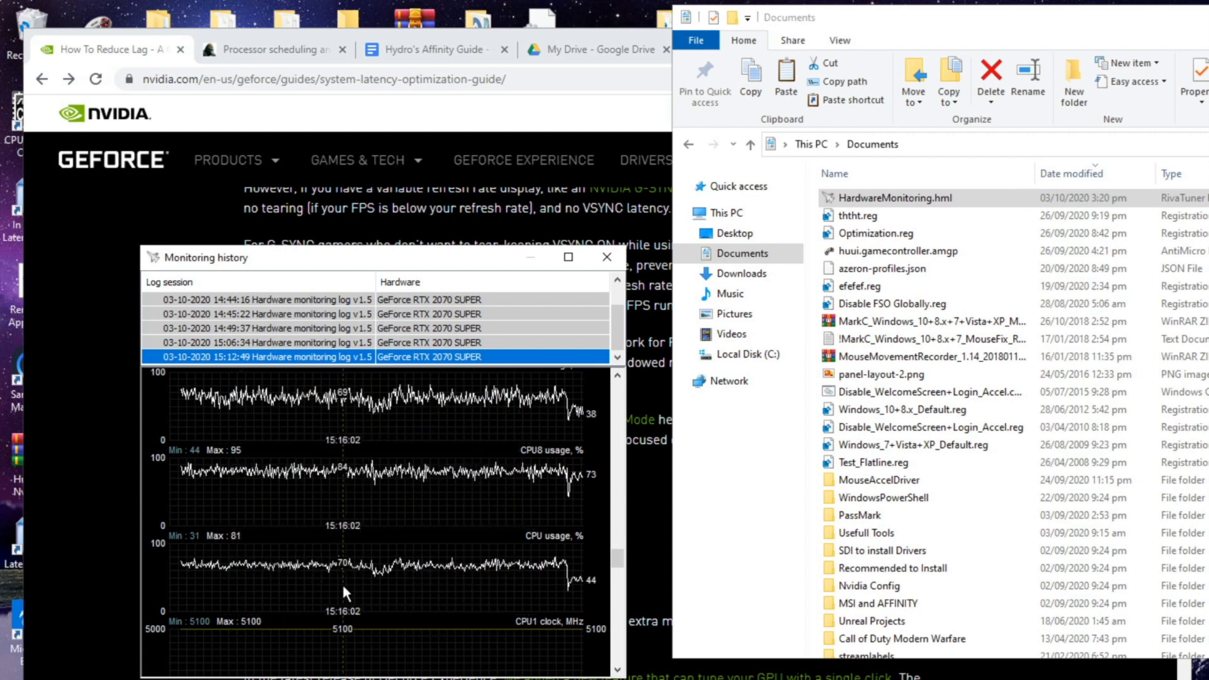
scroll(199, 488, "up", 5)
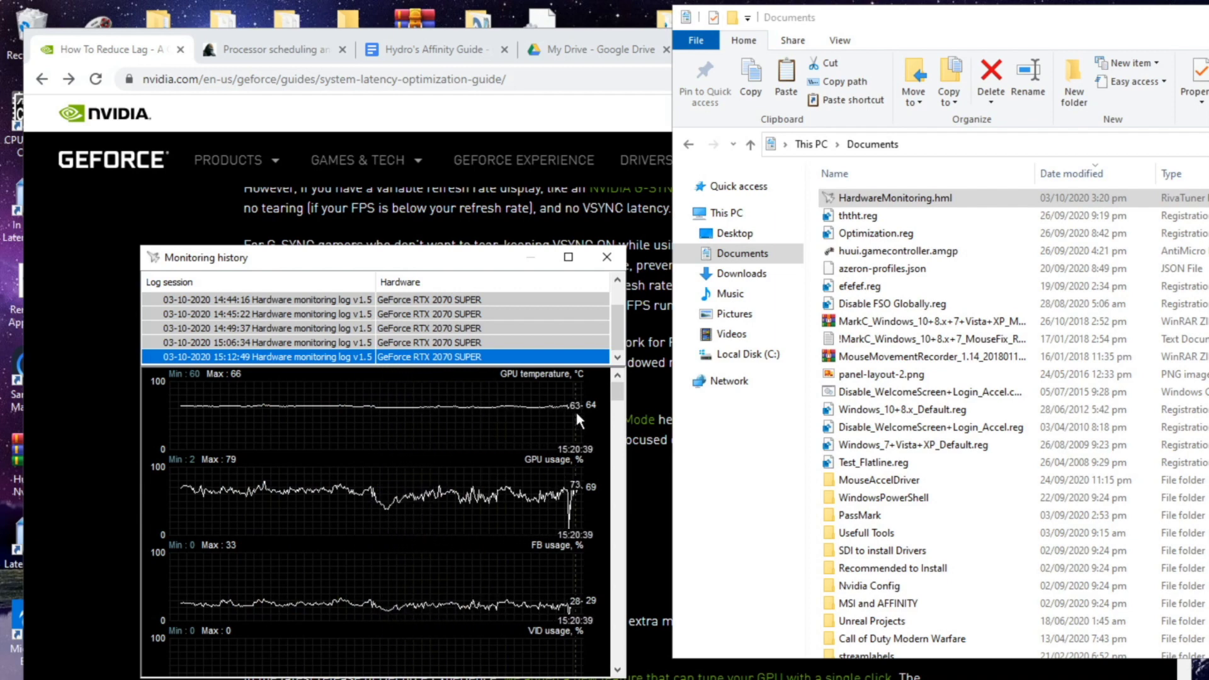
scroll(619, 398, "down", 15)
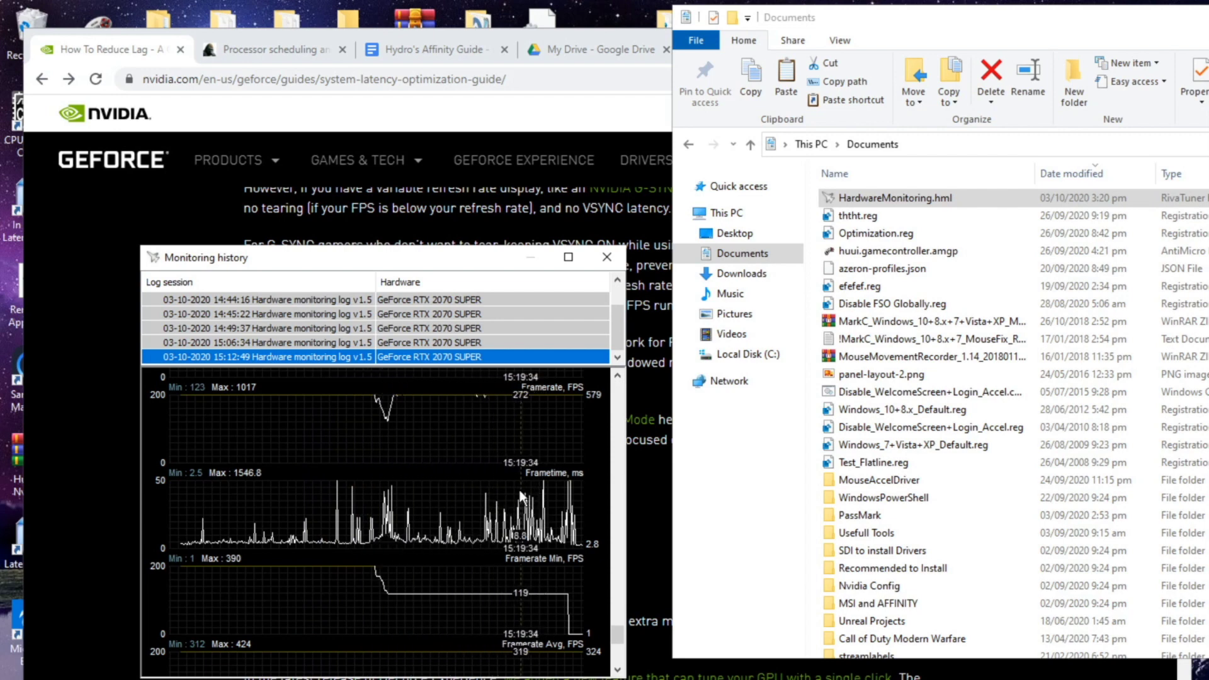
key("Up")
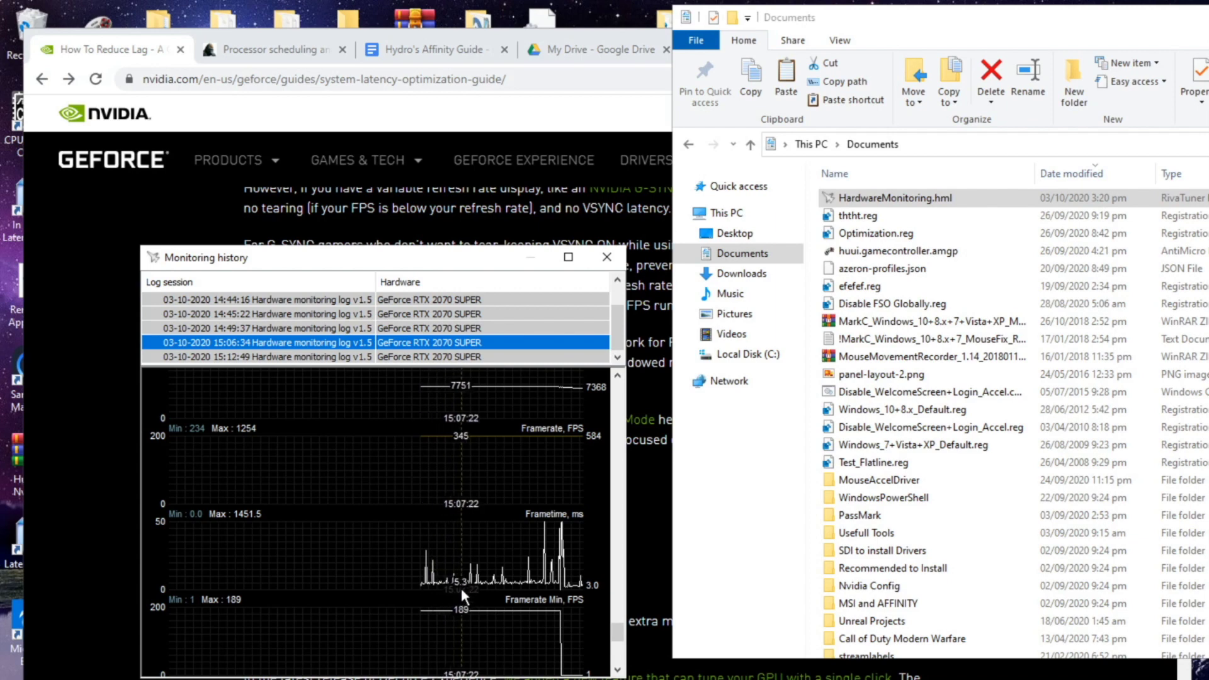
scroll(460, 586, "up", 1)
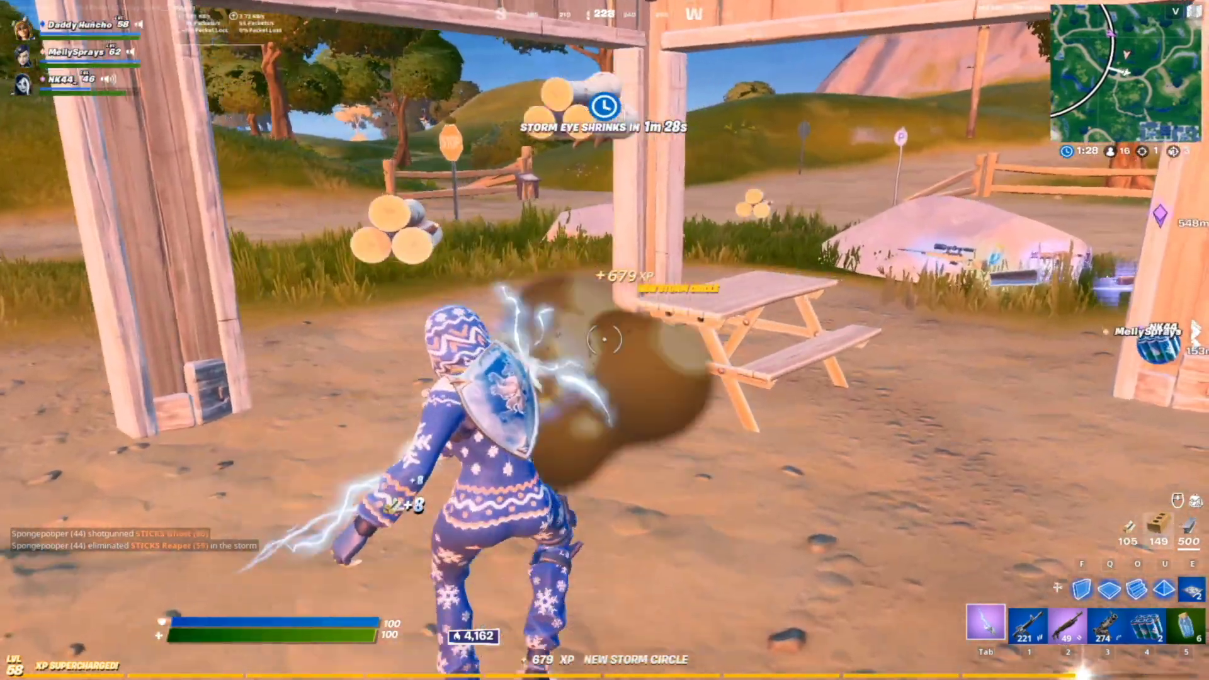
key("3")
key("Tab")
key("w")
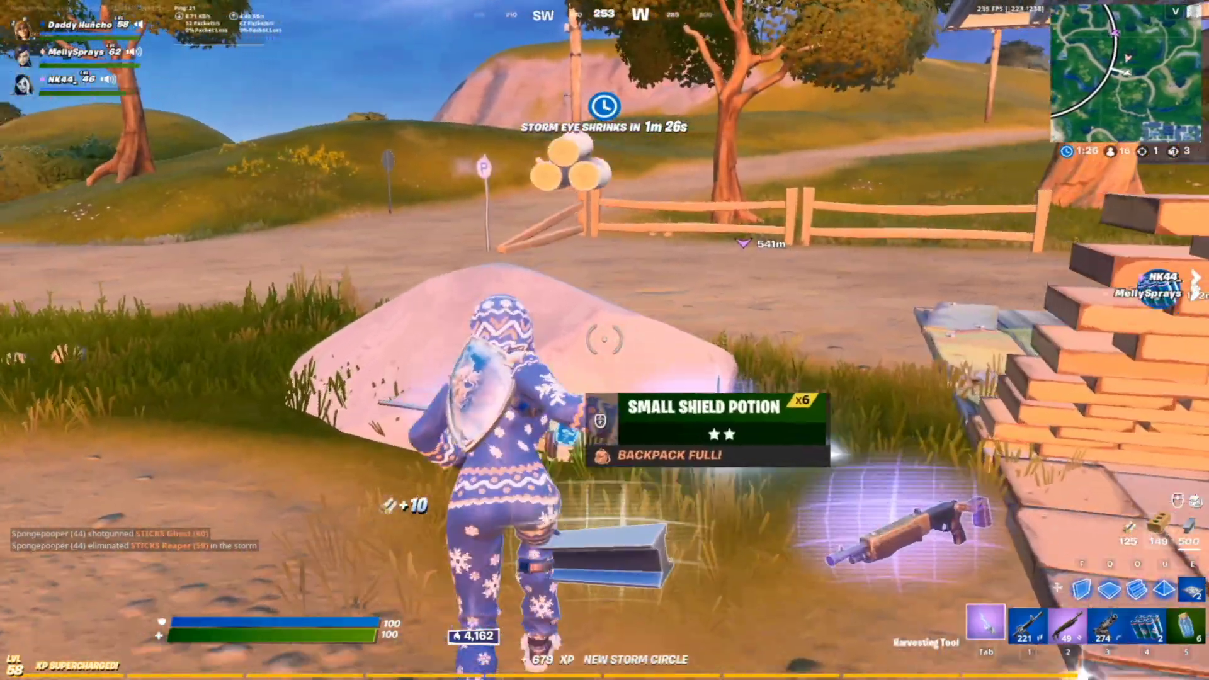
left_click(604, 340)
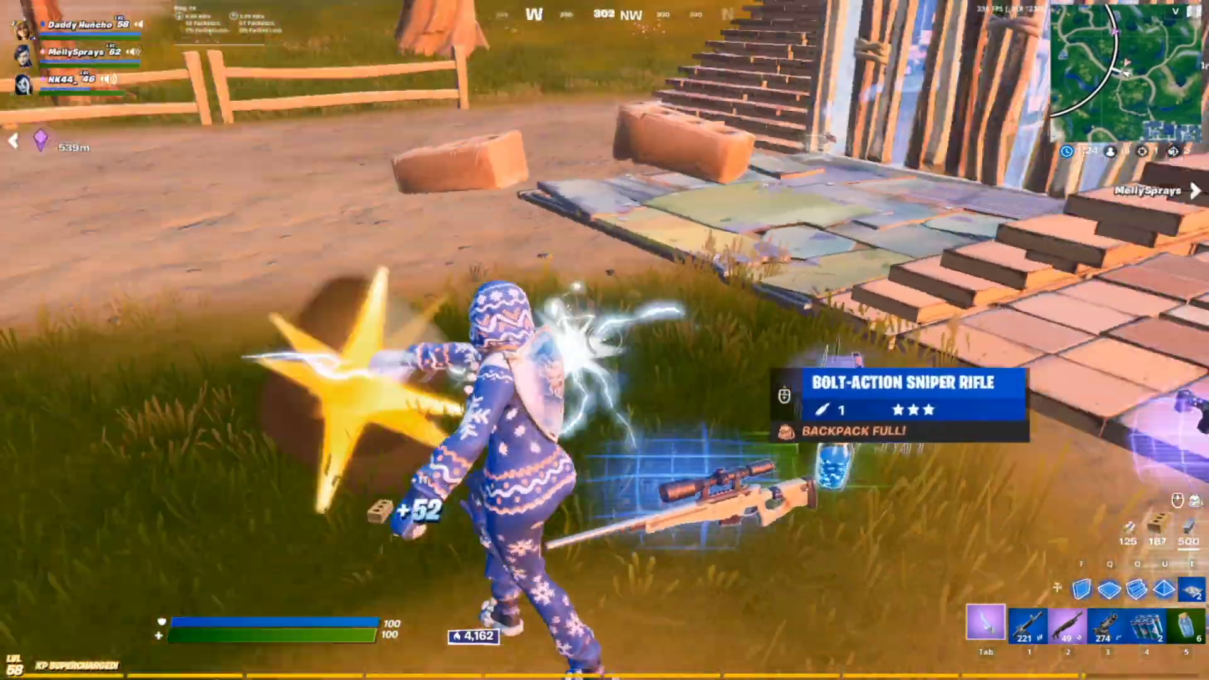
key("3")
left_click(604, 340)
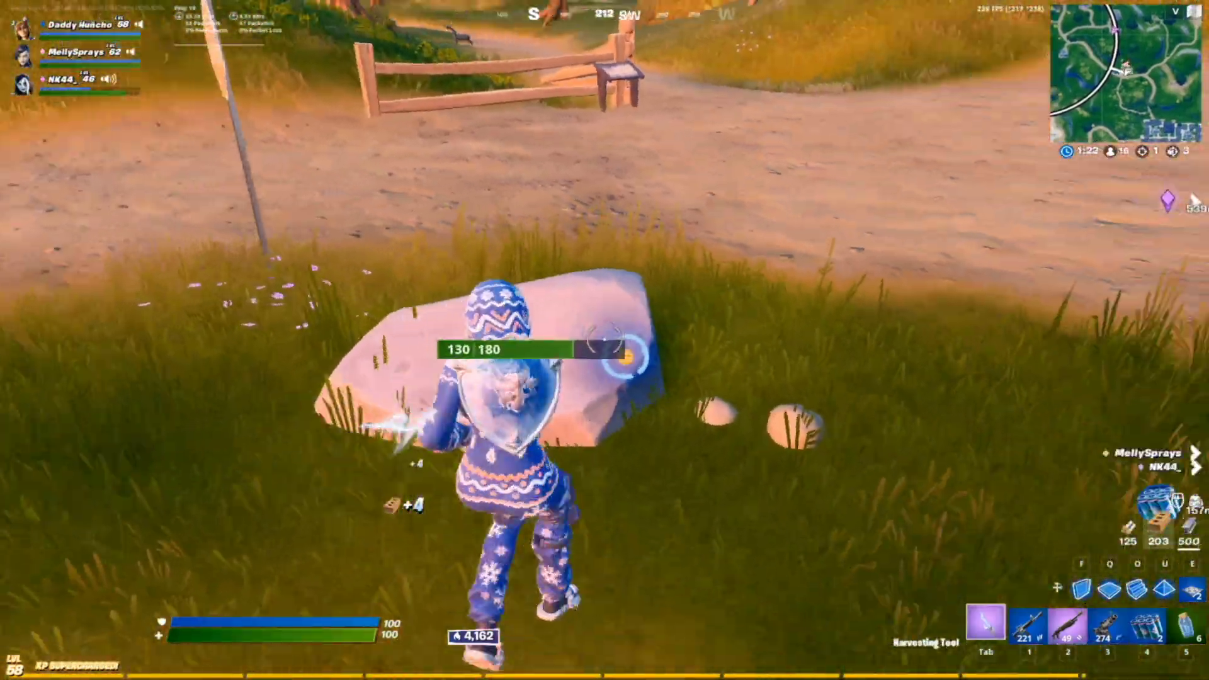
key("2")
key("Tab")
key("w")
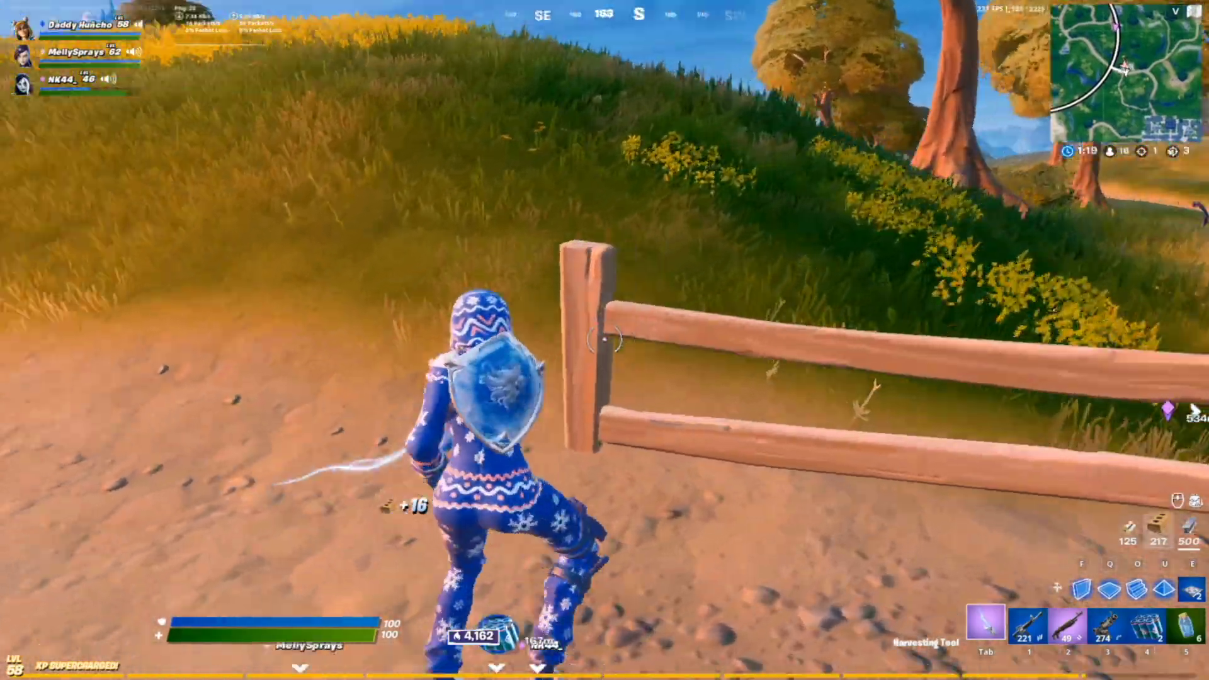
left_click(604, 340)
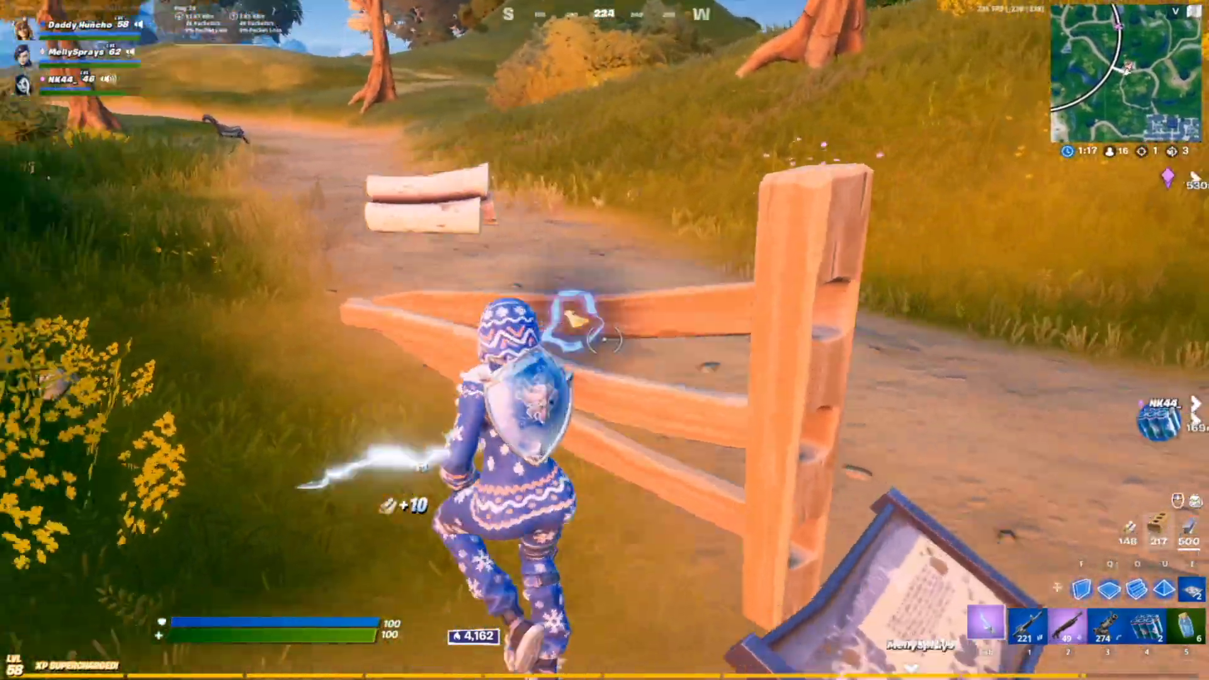
left_click(604, 340)
key("2")
key("Tab")
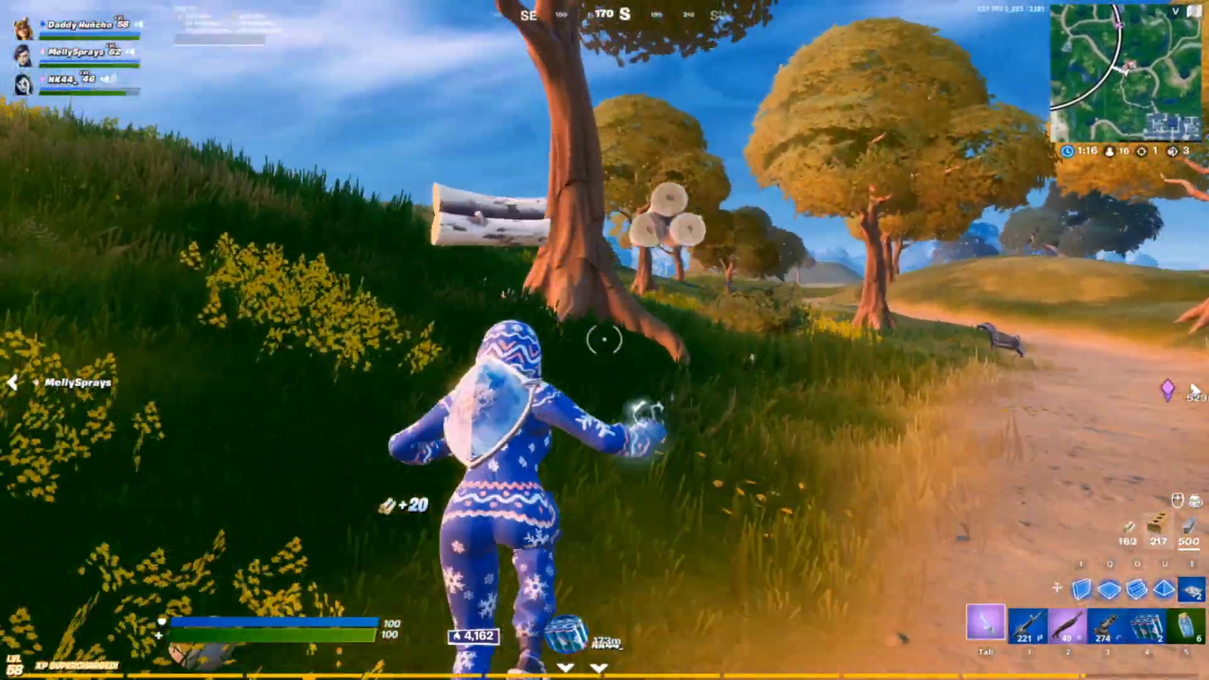
left_click(604, 341)
left_click(604, 340)
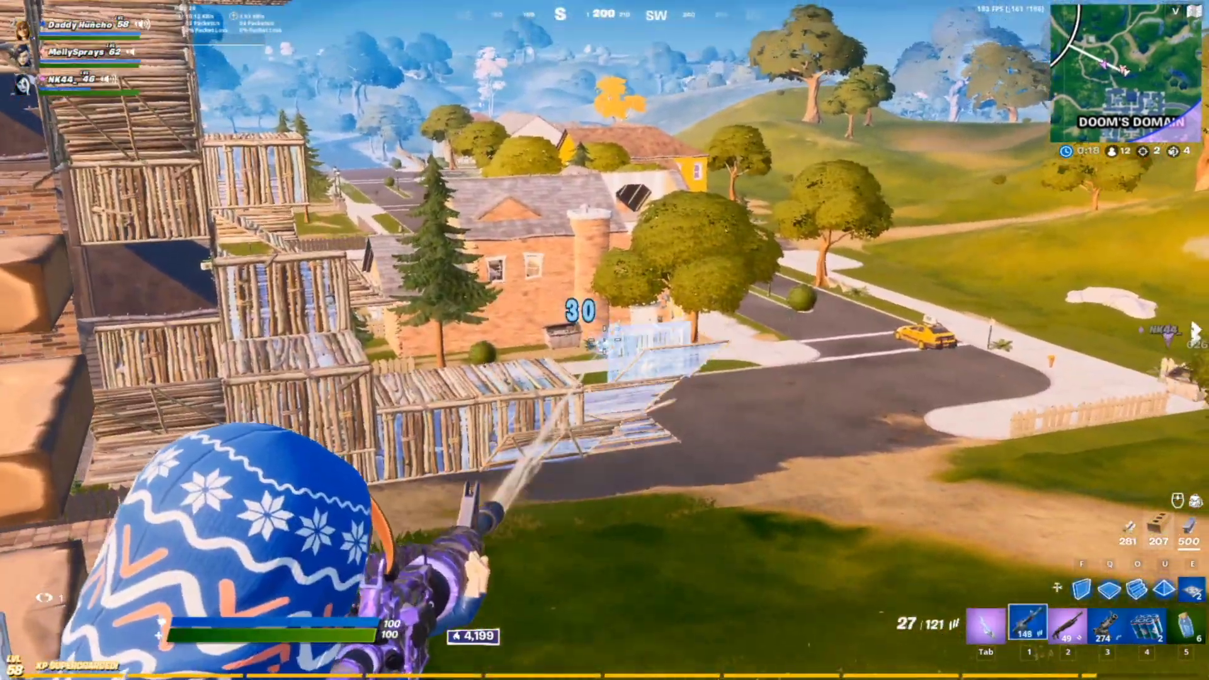
left_click(604, 343)
left_click(603, 344)
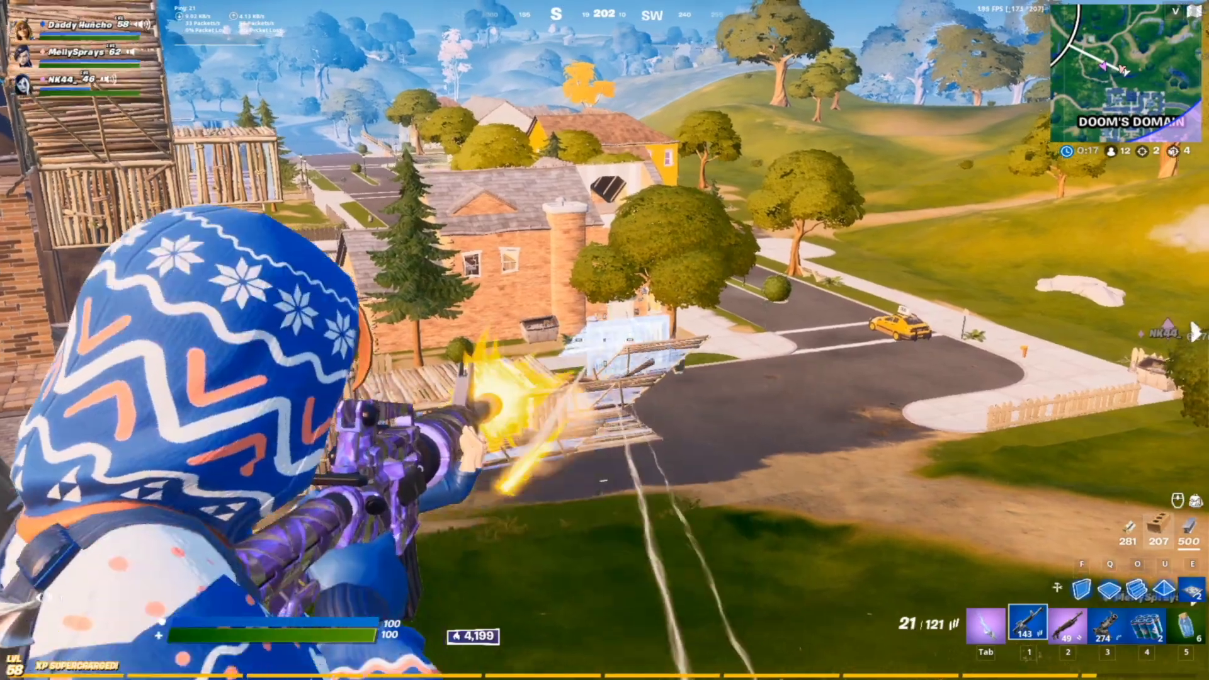
left_click(603, 343)
left_click(604, 344)
left_click(604, 343)
left_click(603, 343)
left_click(604, 344)
left_click(604, 343)
left_click(604, 343)
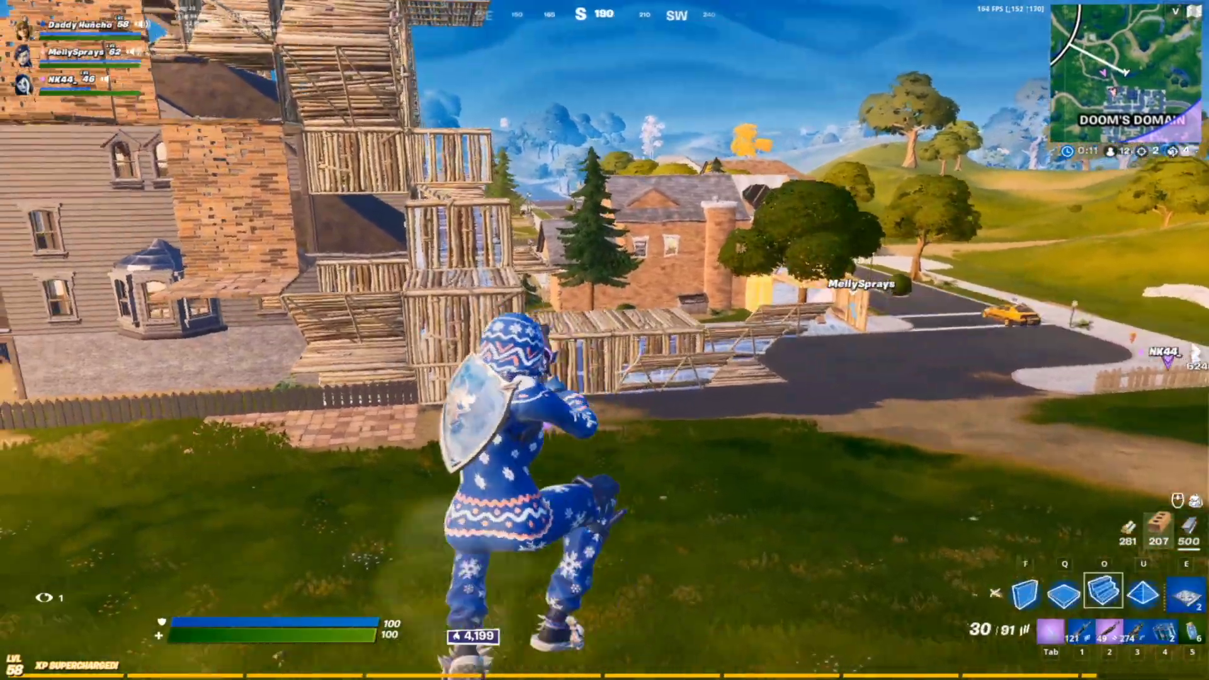
left_click(604, 340)
key("Tab")
key("1")
key("o")
left_click(605, 340)
key("Tab")
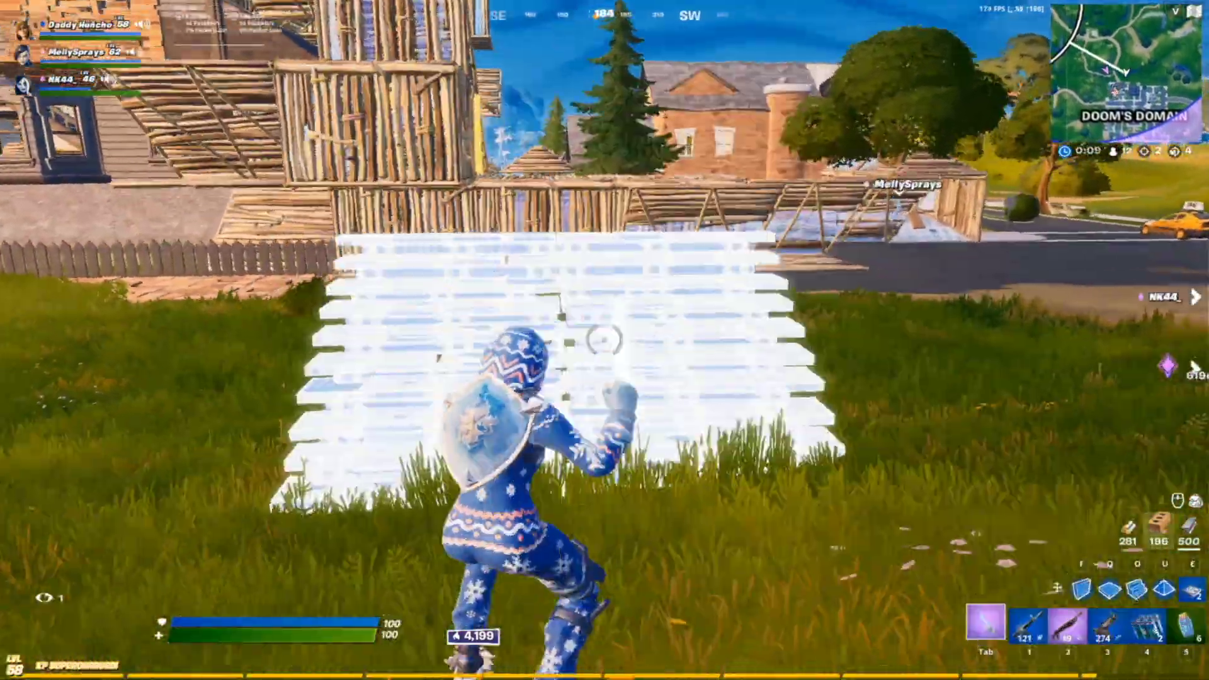
key("o")
left_click(604, 341)
key("2")
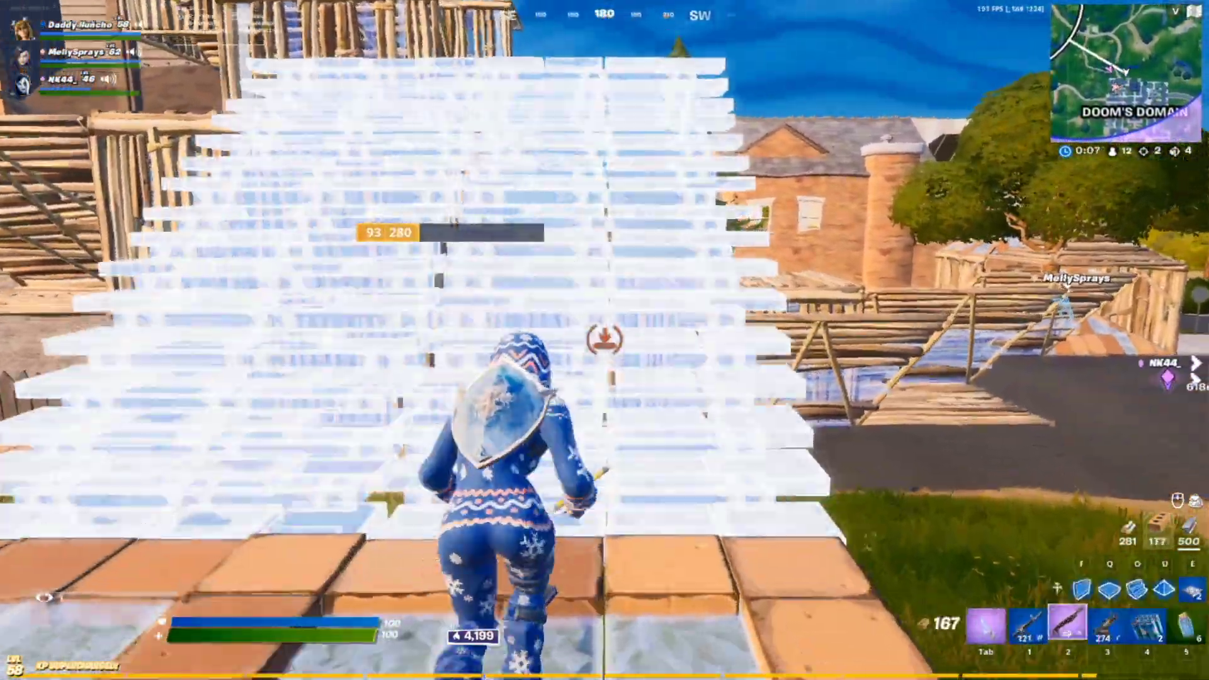
key("q")
left_click(605, 340)
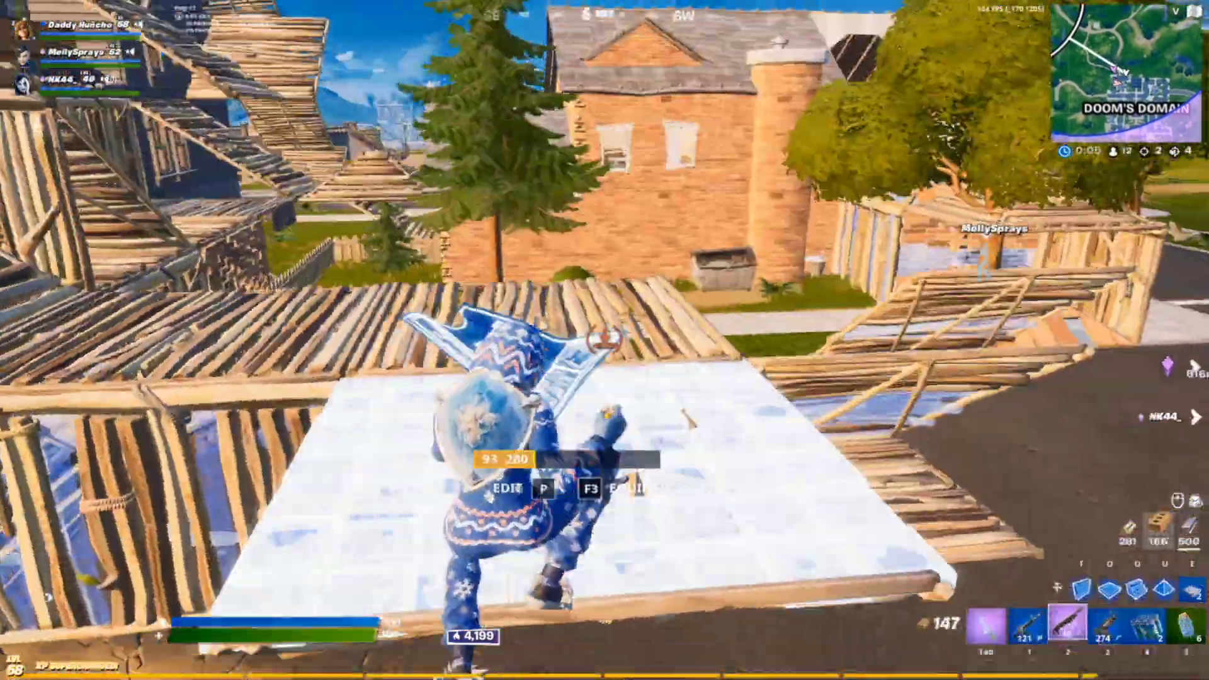
key("2")
key("1")
right_click(605, 340)
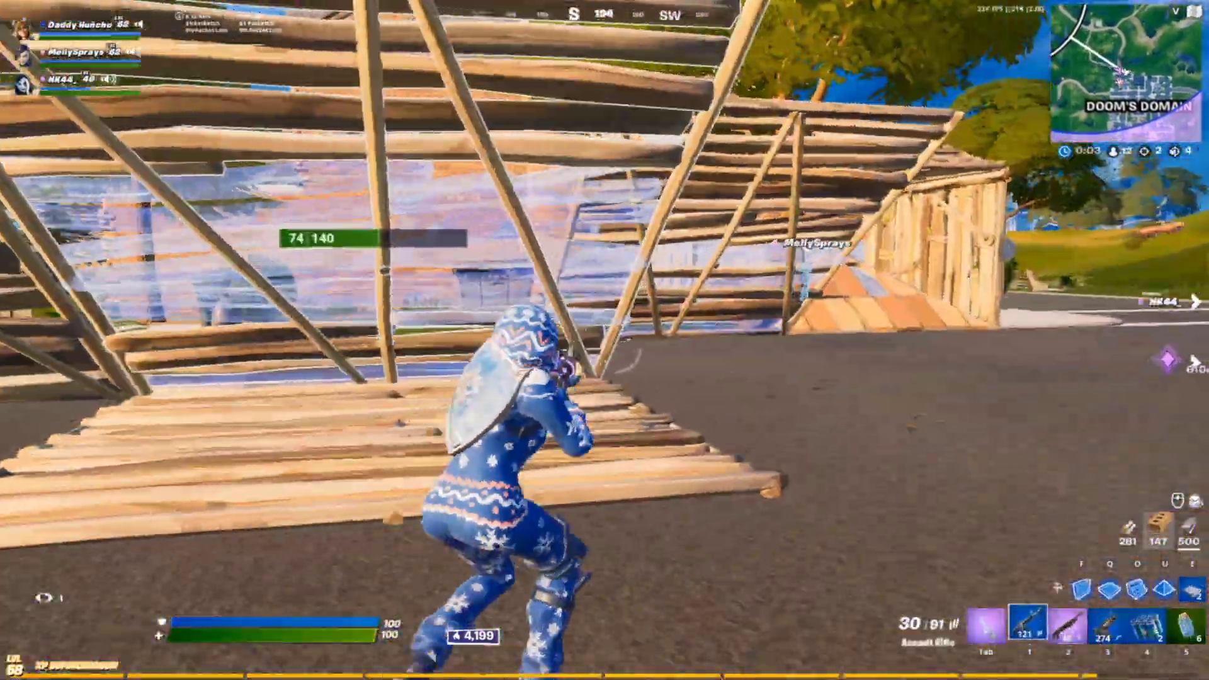
key("2")
key("f")
left_click(605, 340)
key("2")
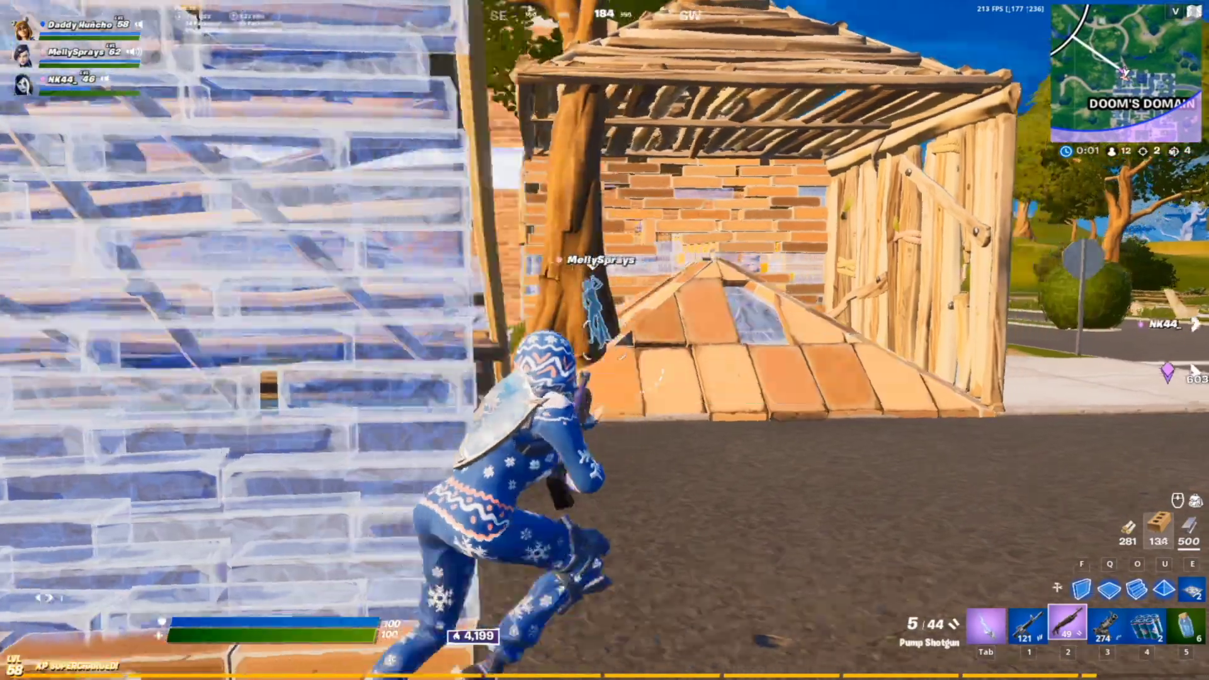
key("f")
left_click(605, 340)
key("2")
key("f")
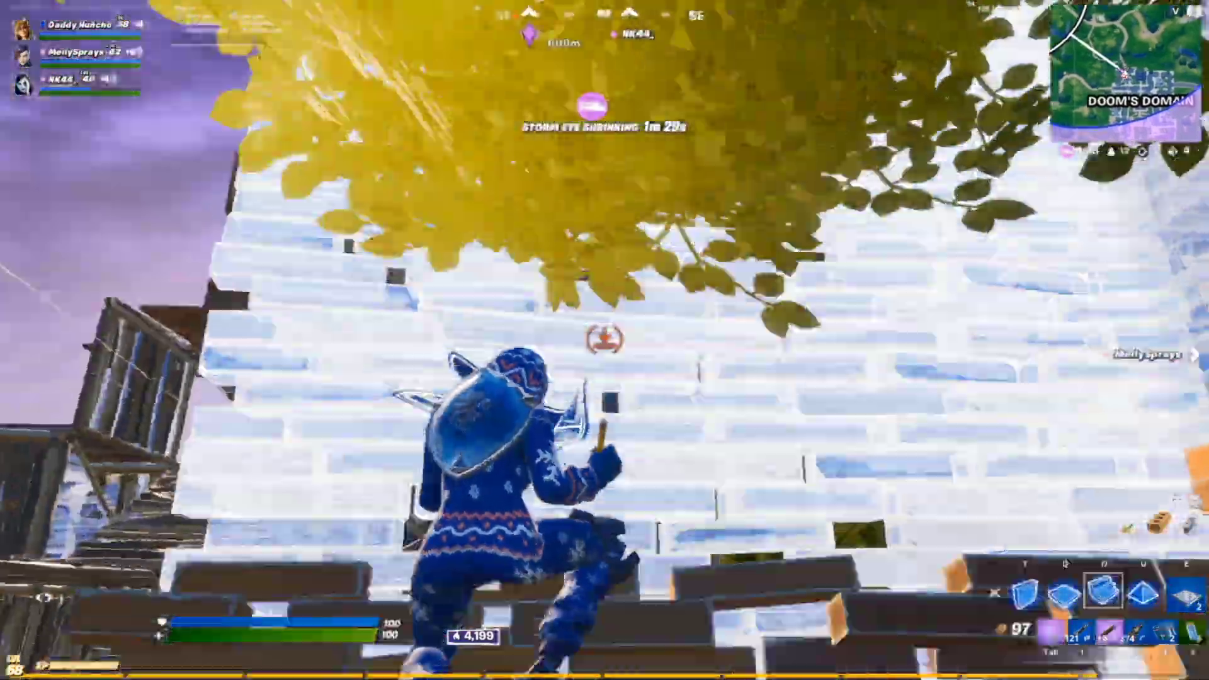
left_click(604, 340)
key("2")
key("Tab")
left_click(605, 340)
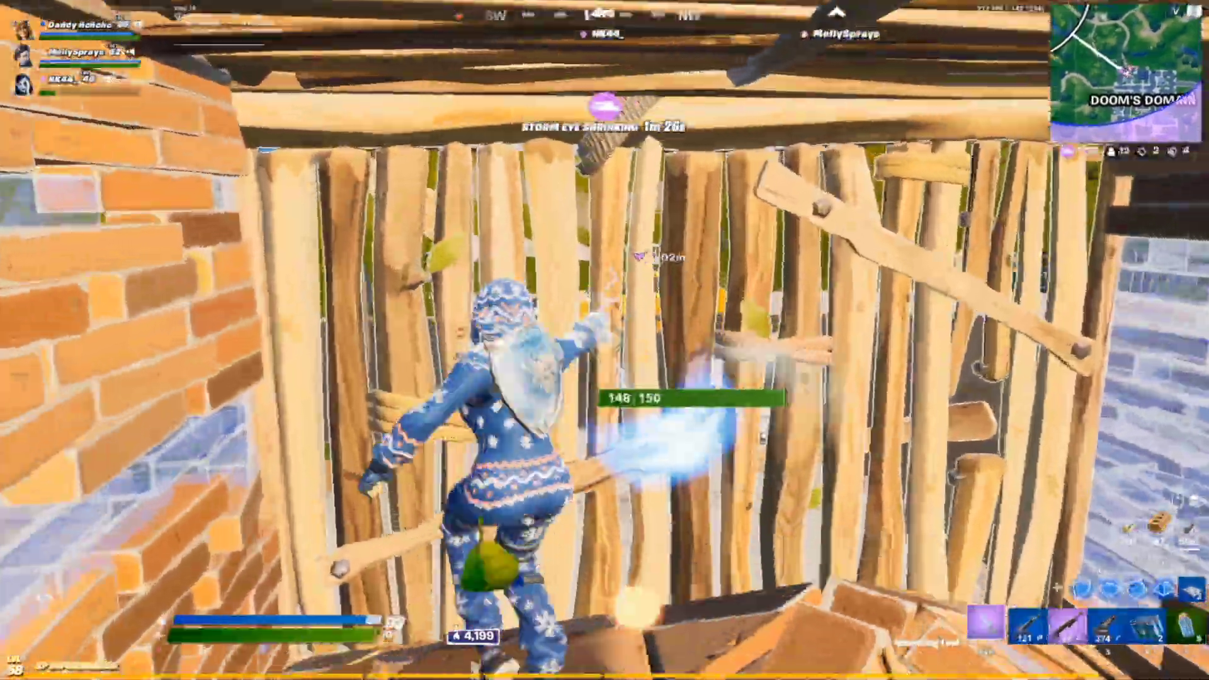
key("2")
key("c")
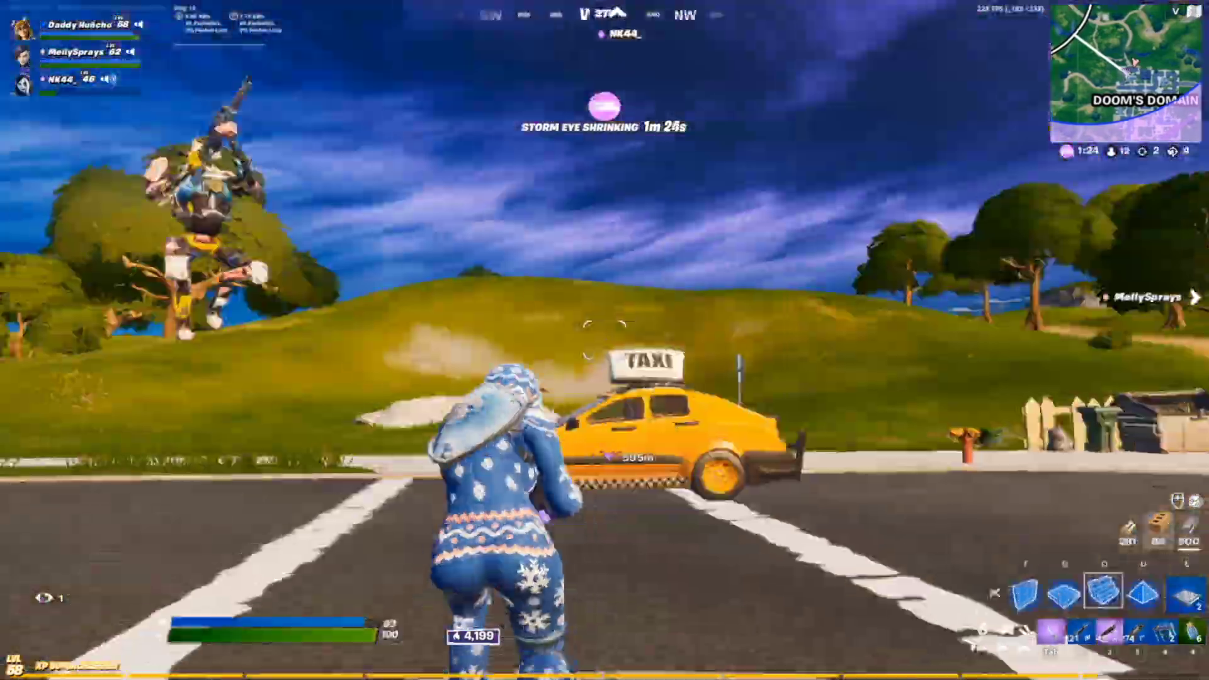
left_click(605, 340)
key("2")
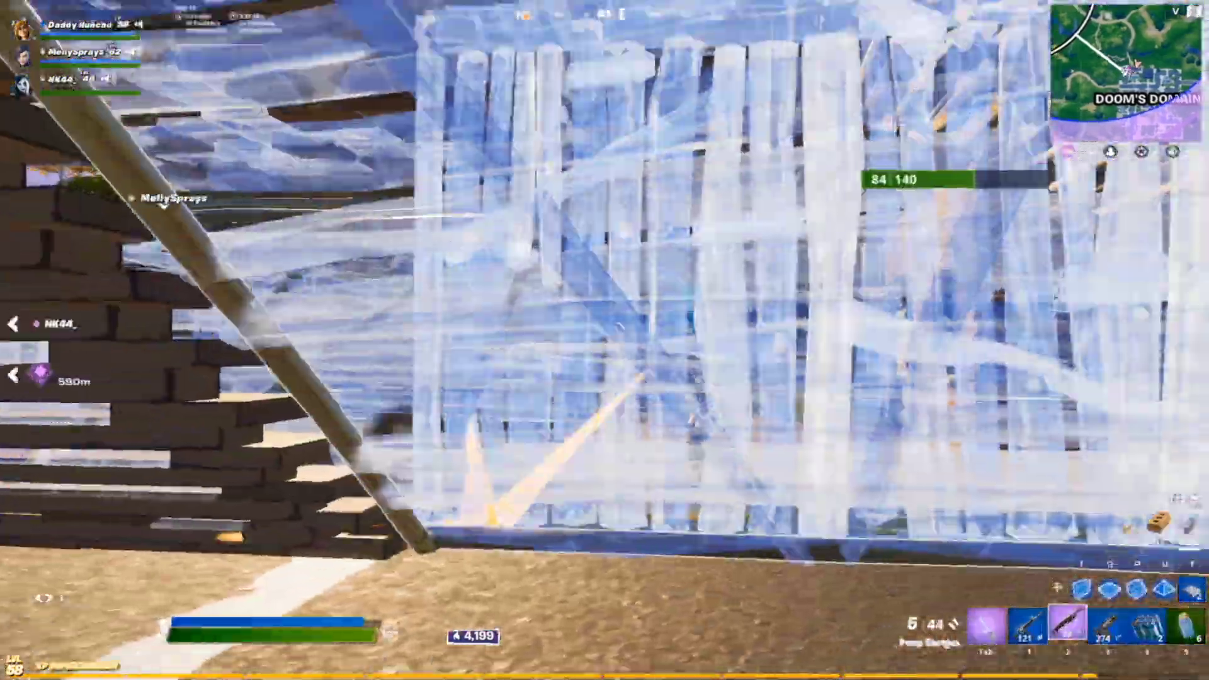
key("p")
key("p")
key("f")
left_click(604, 340)
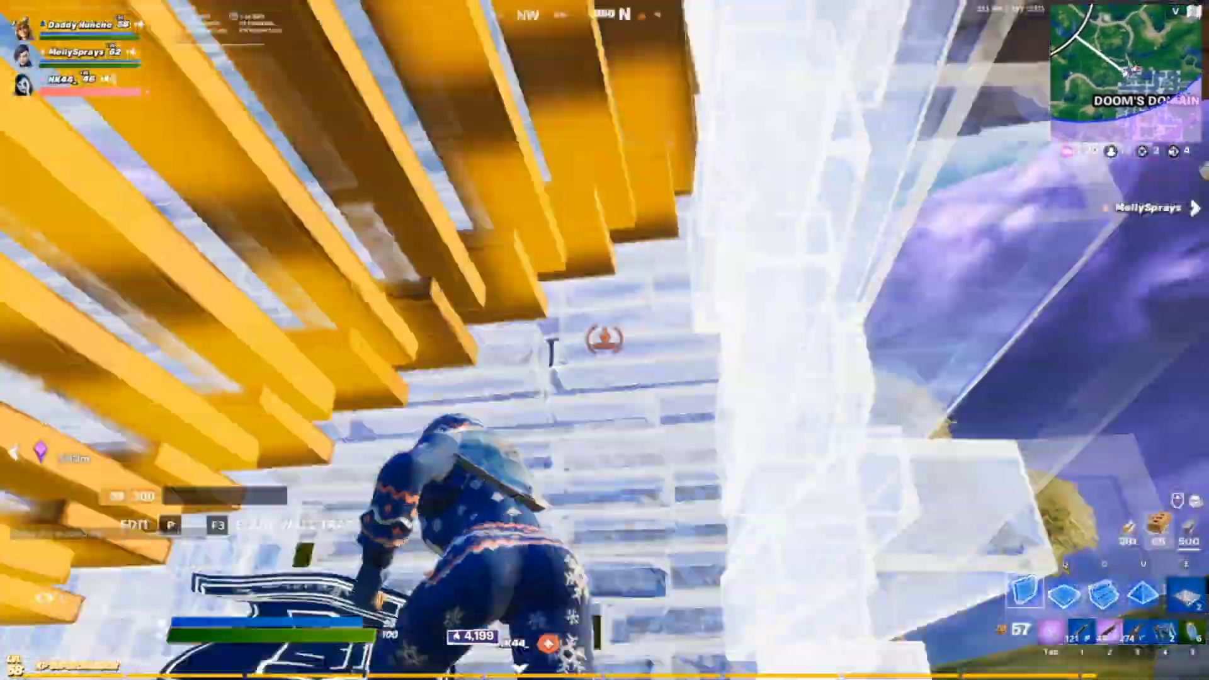